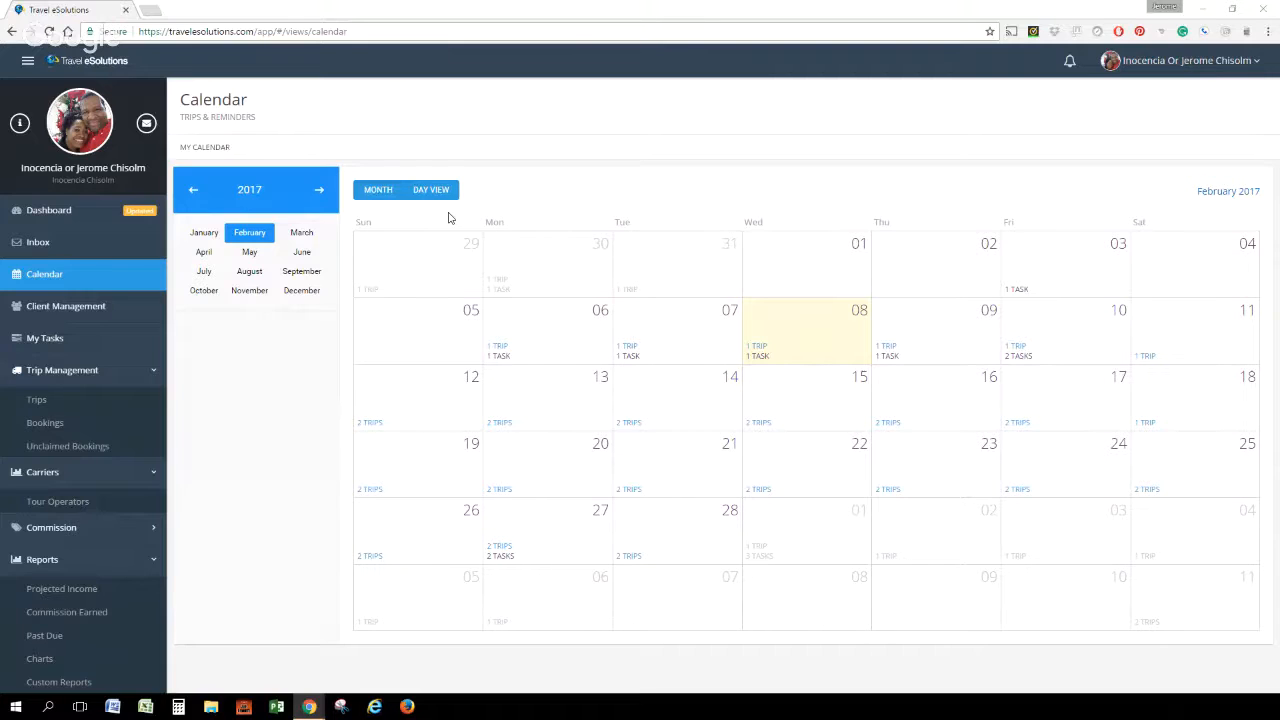
View the trips and reminders for February 7, 2017, check the inbox notifications, and return to the monthly calendar
left_click(384, 197)
left_click(622, 350)
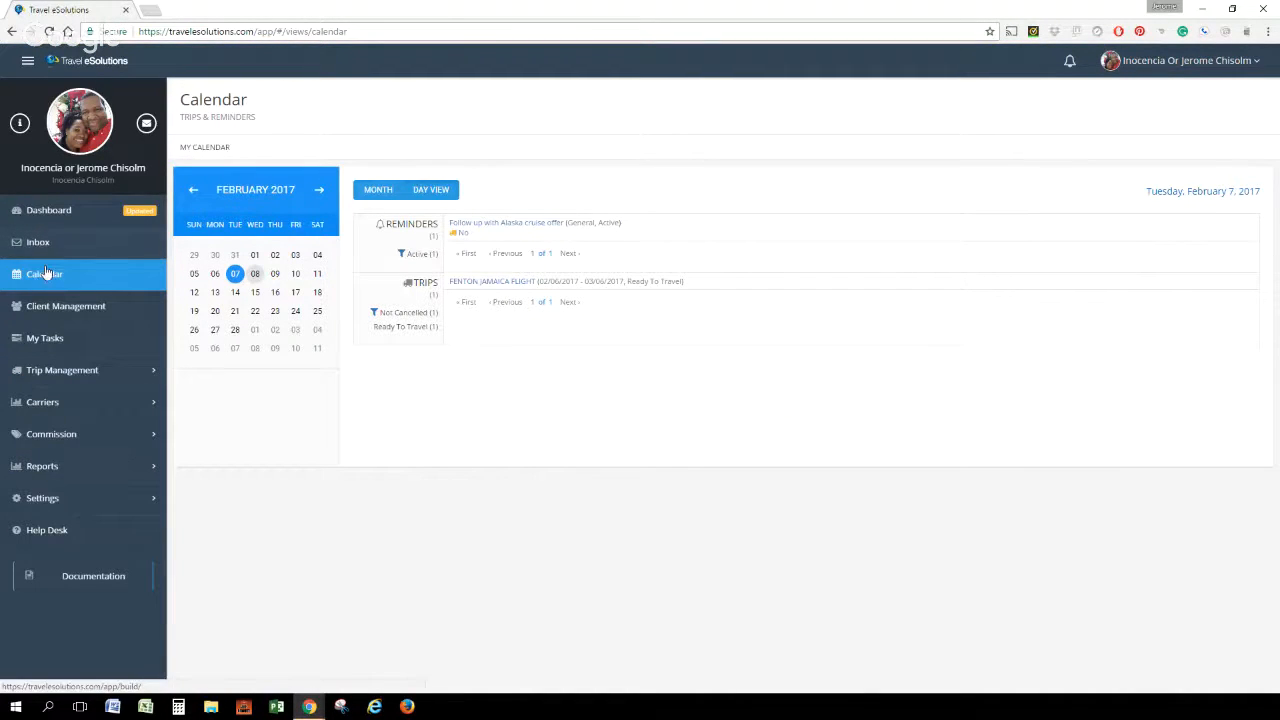
left_click(30, 244)
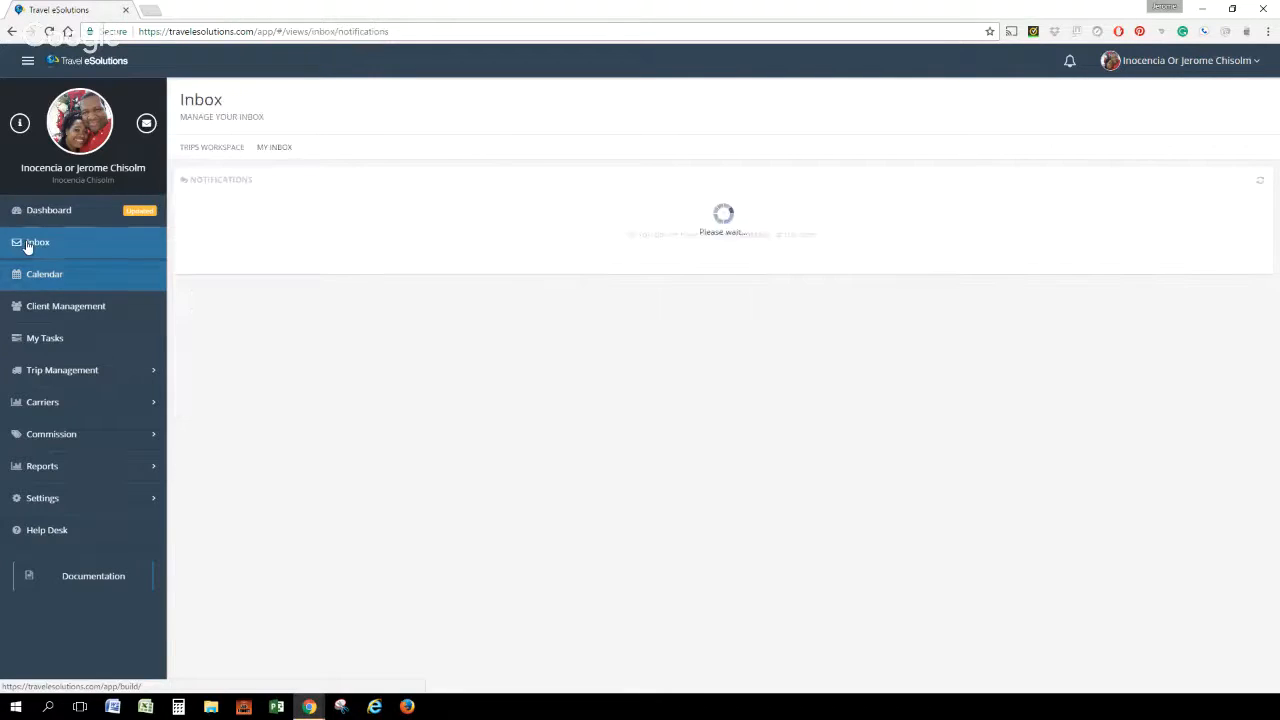
left_click(52, 283)
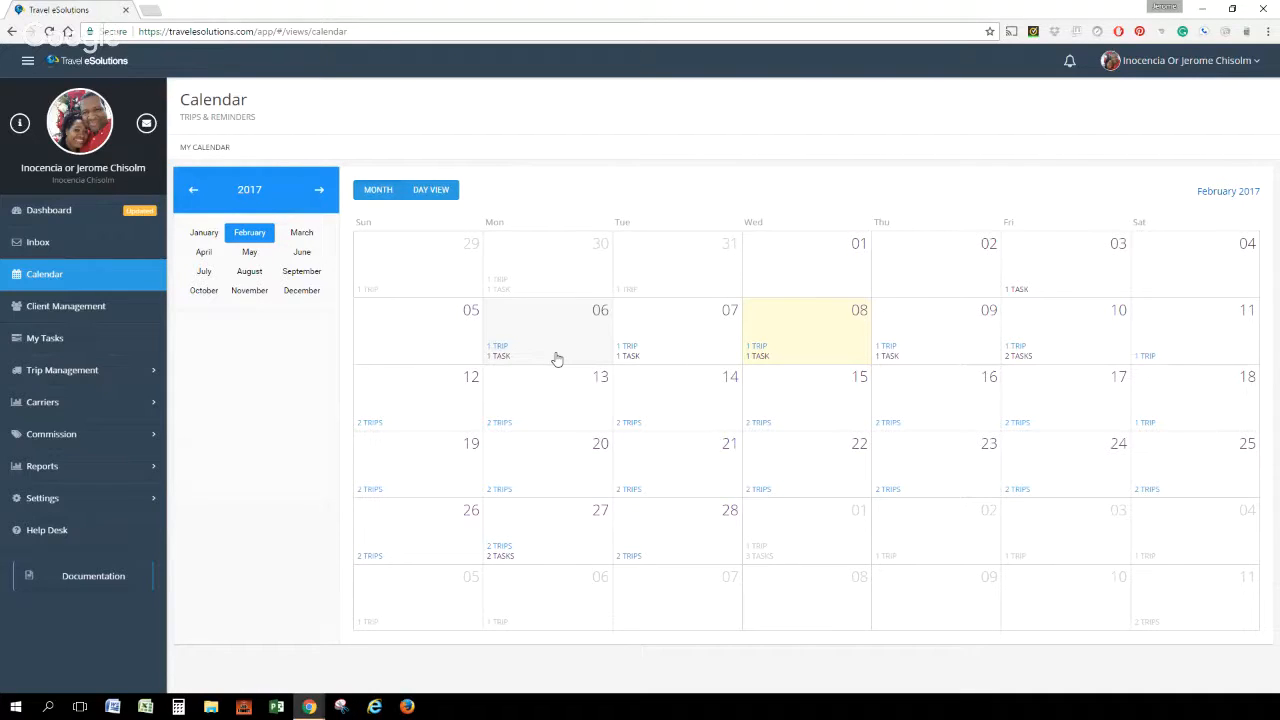
Look over the organization's client list and the list of assigned tasks
left_click(56, 310)
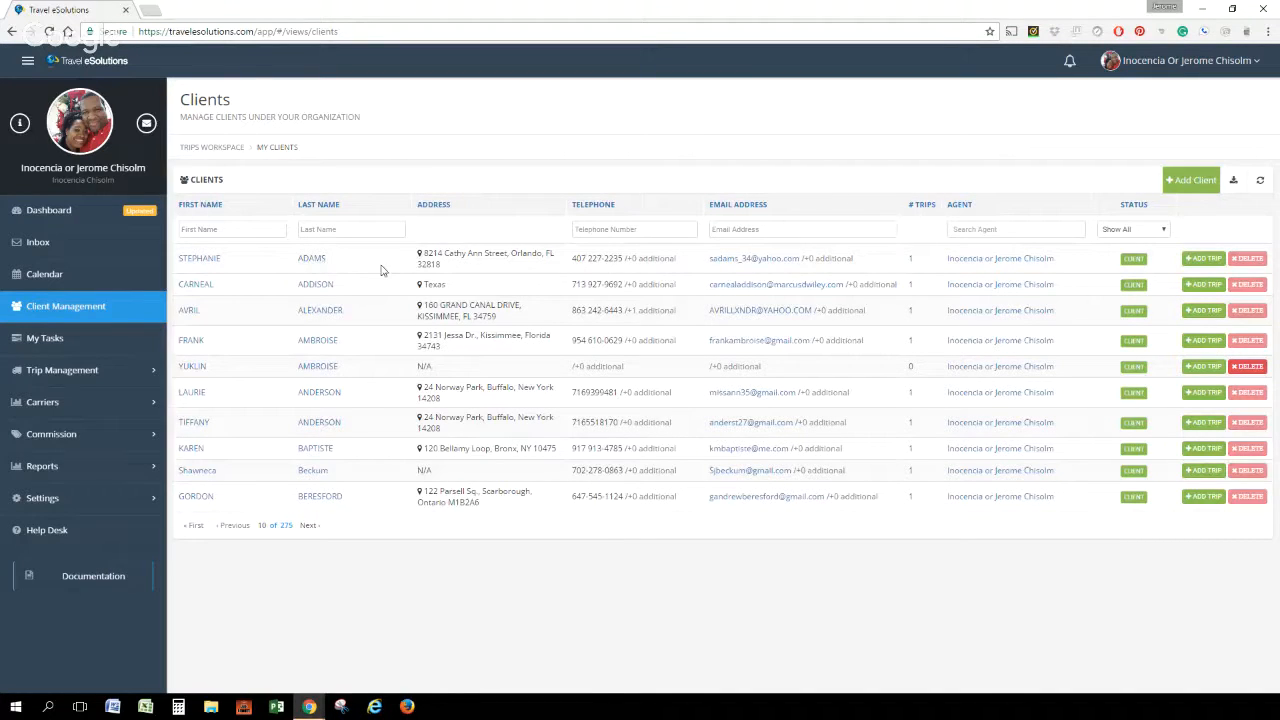
left_click(48, 339)
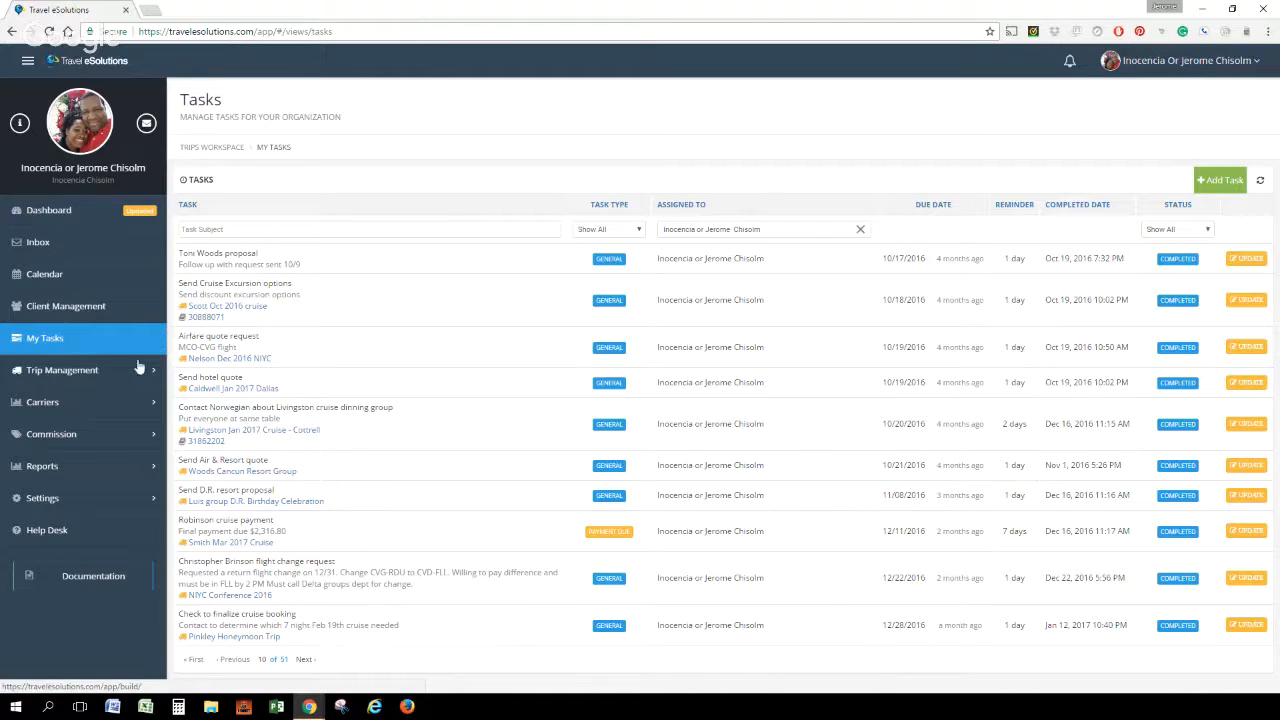
Look through the Trips, Bookings and Unclaimed Bookings lists and the carriers' Tour Operators list
left_click(60, 376)
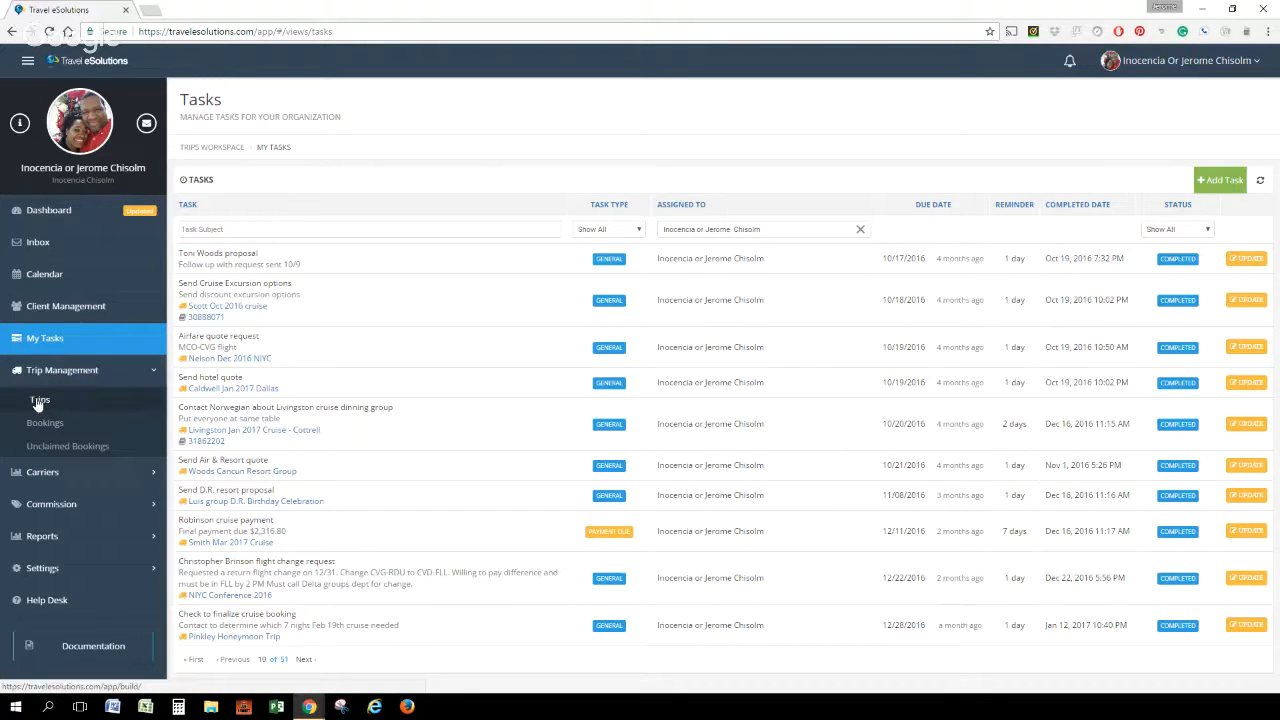
left_click(38, 401)
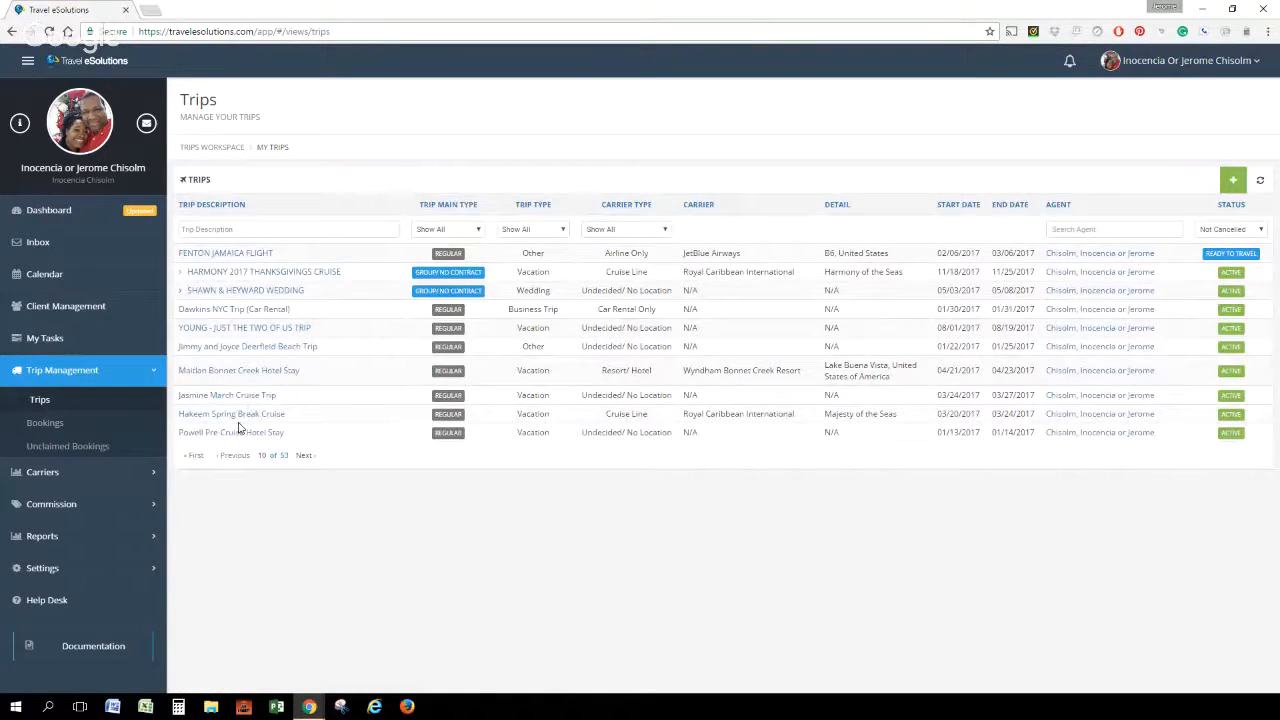
left_click(48, 423)
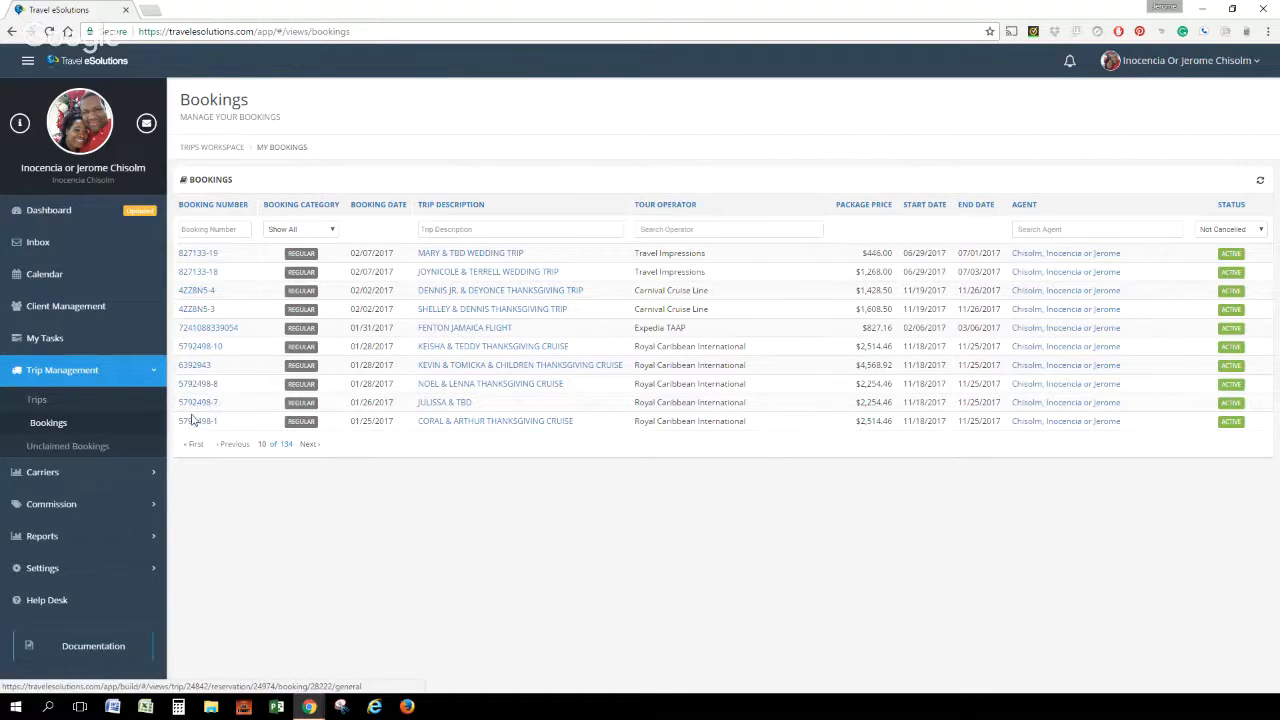
left_click(69, 450)
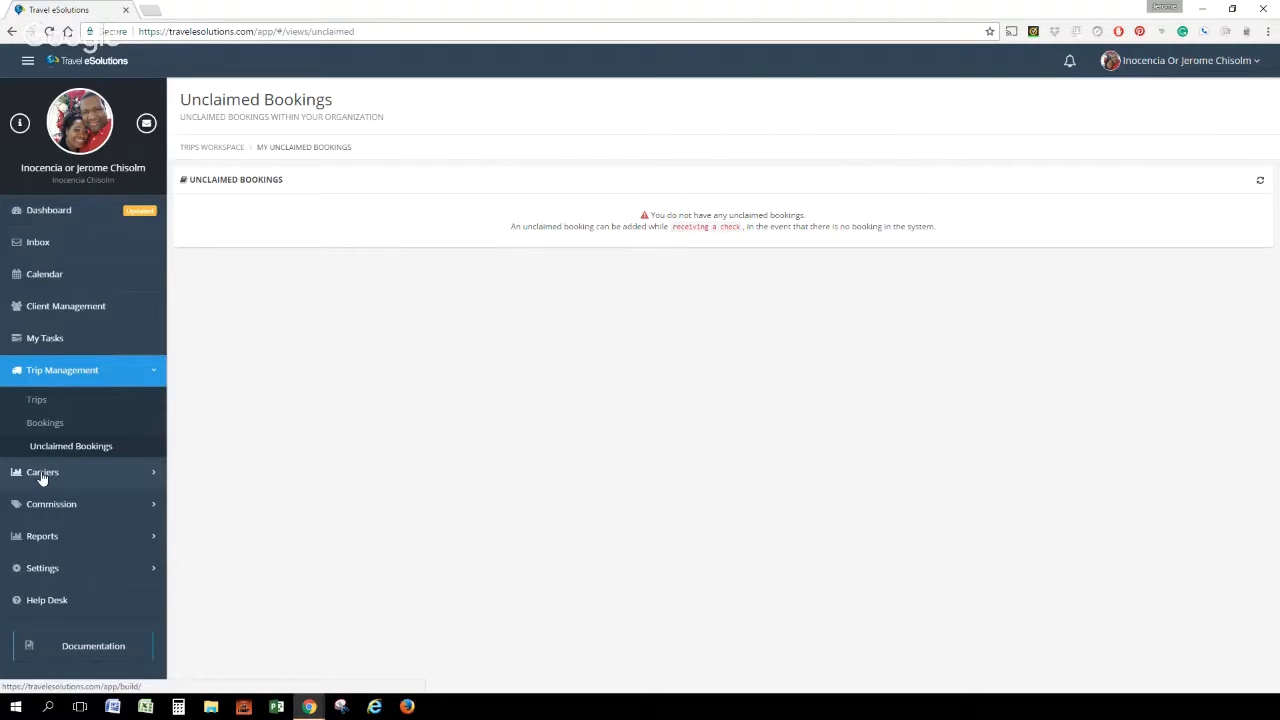
left_click(42, 476)
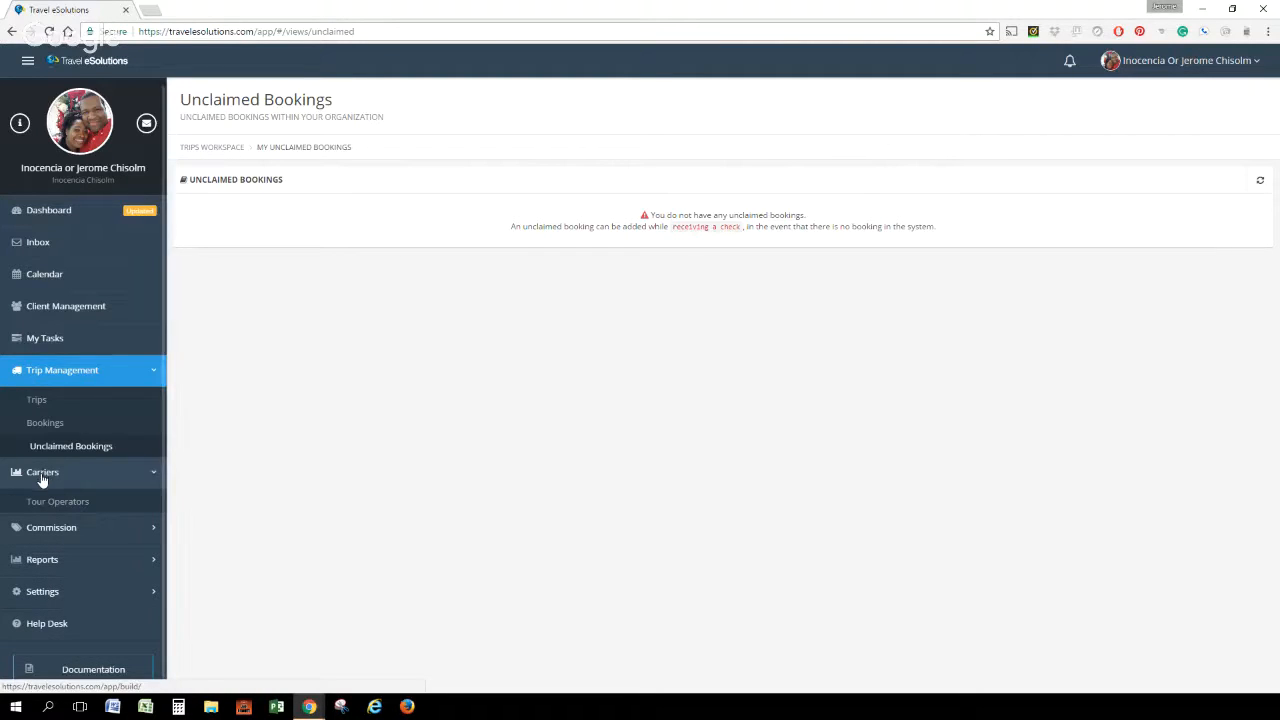
left_click(60, 502)
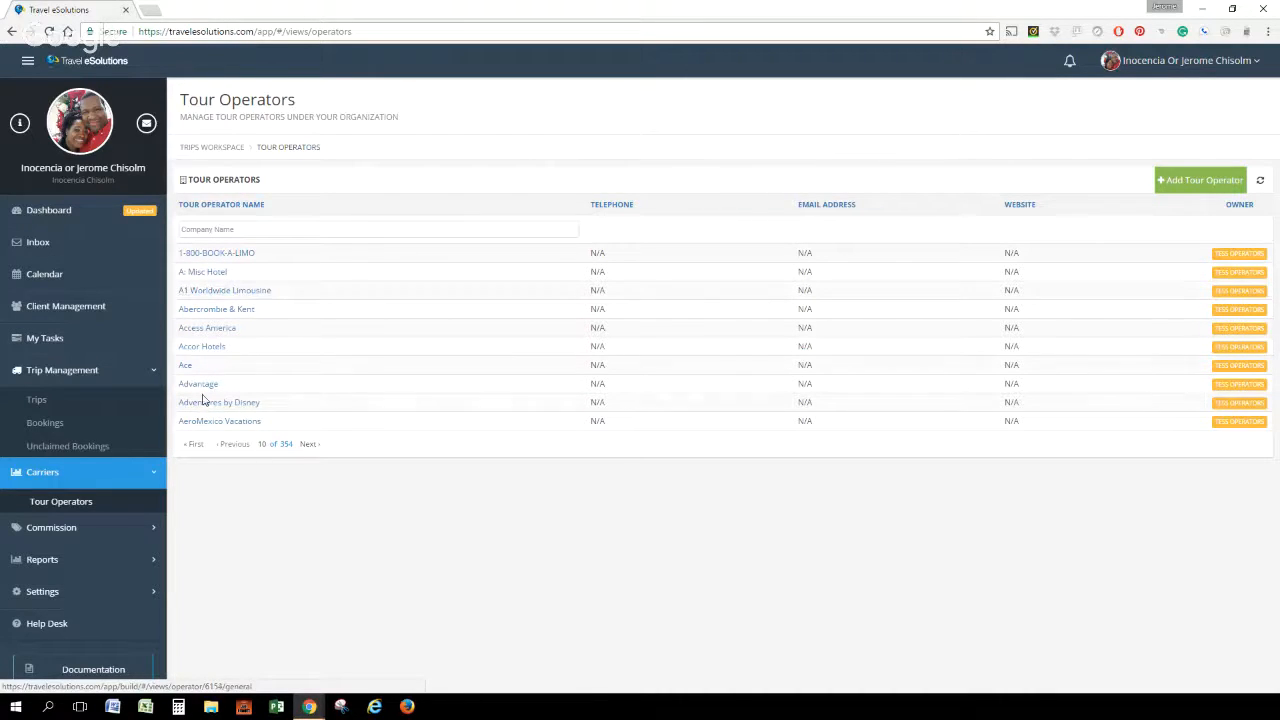
Review the commission pages for the next check, checks received, paid and due, and adjustments, ending on My Next Check
left_click(63, 533)
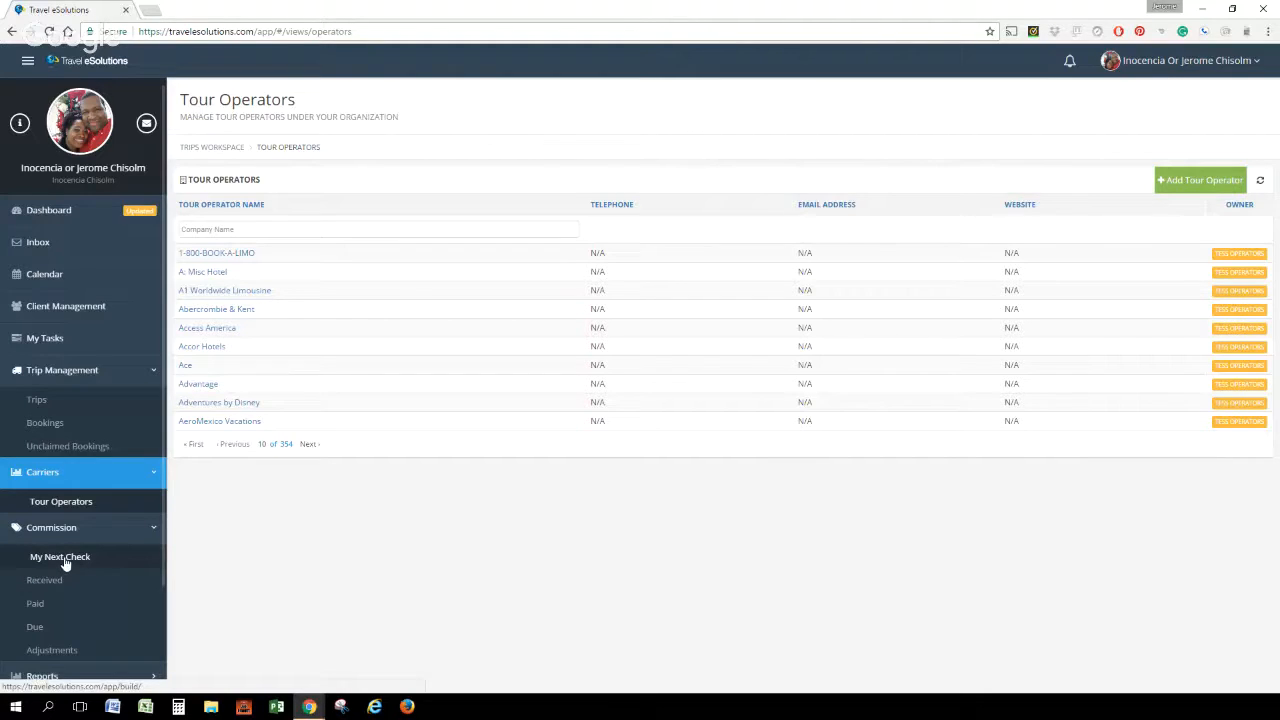
left_click(64, 560)
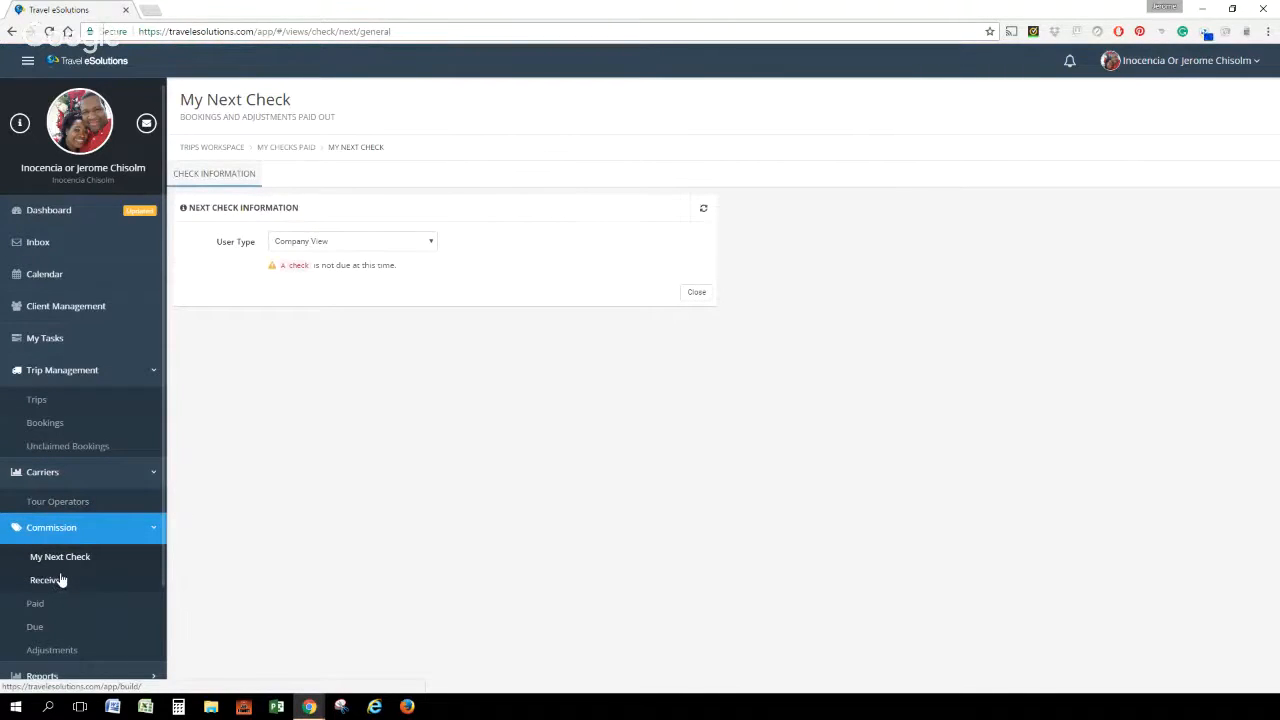
left_click(55, 588)
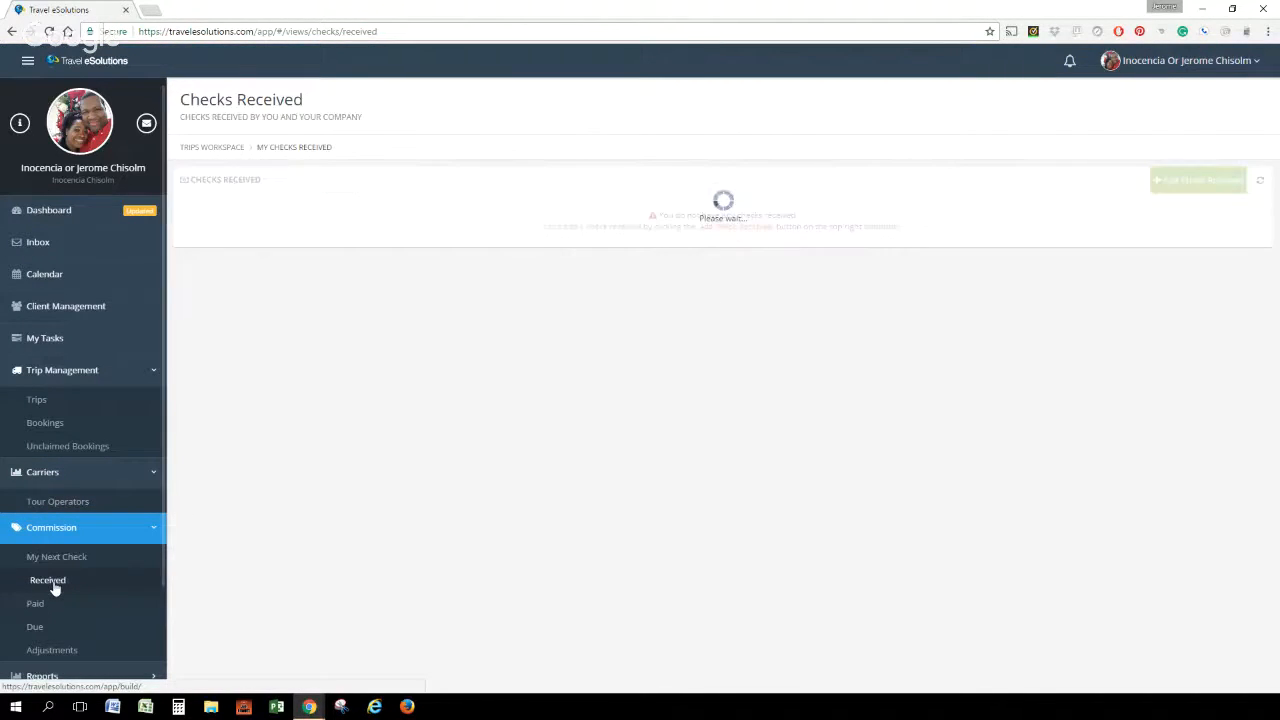
left_click(46, 610)
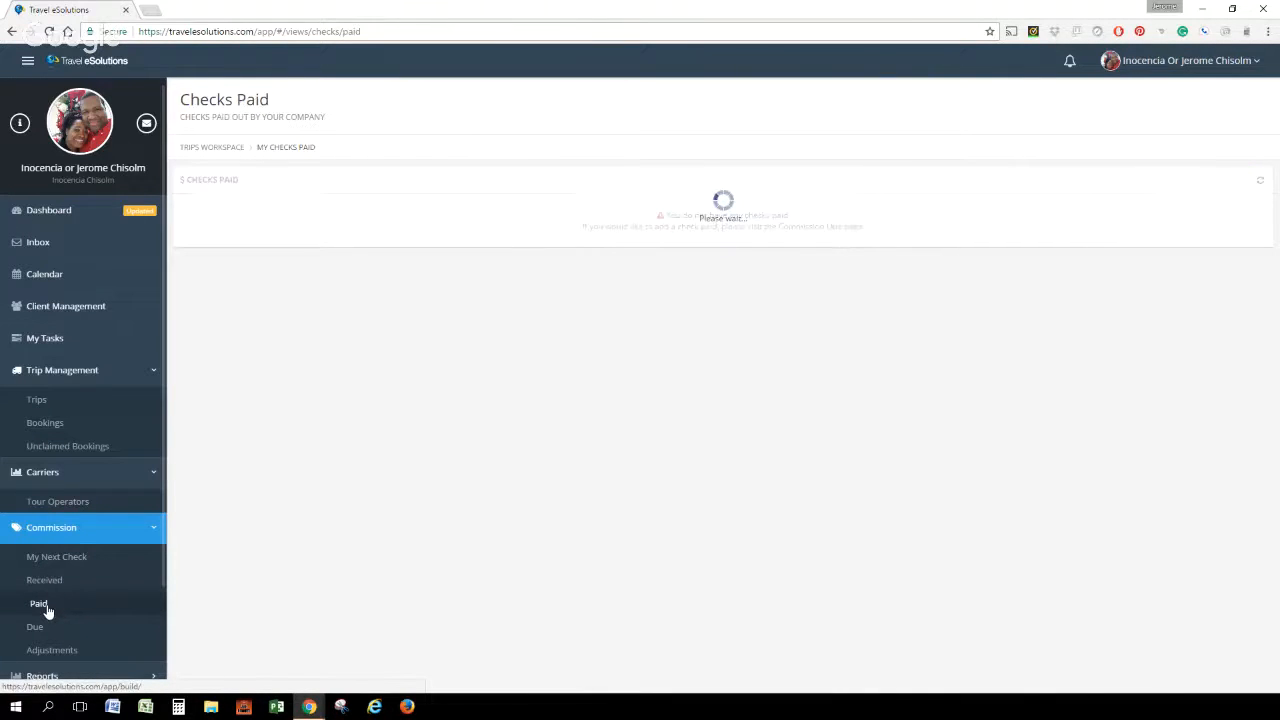
left_click(40, 626)
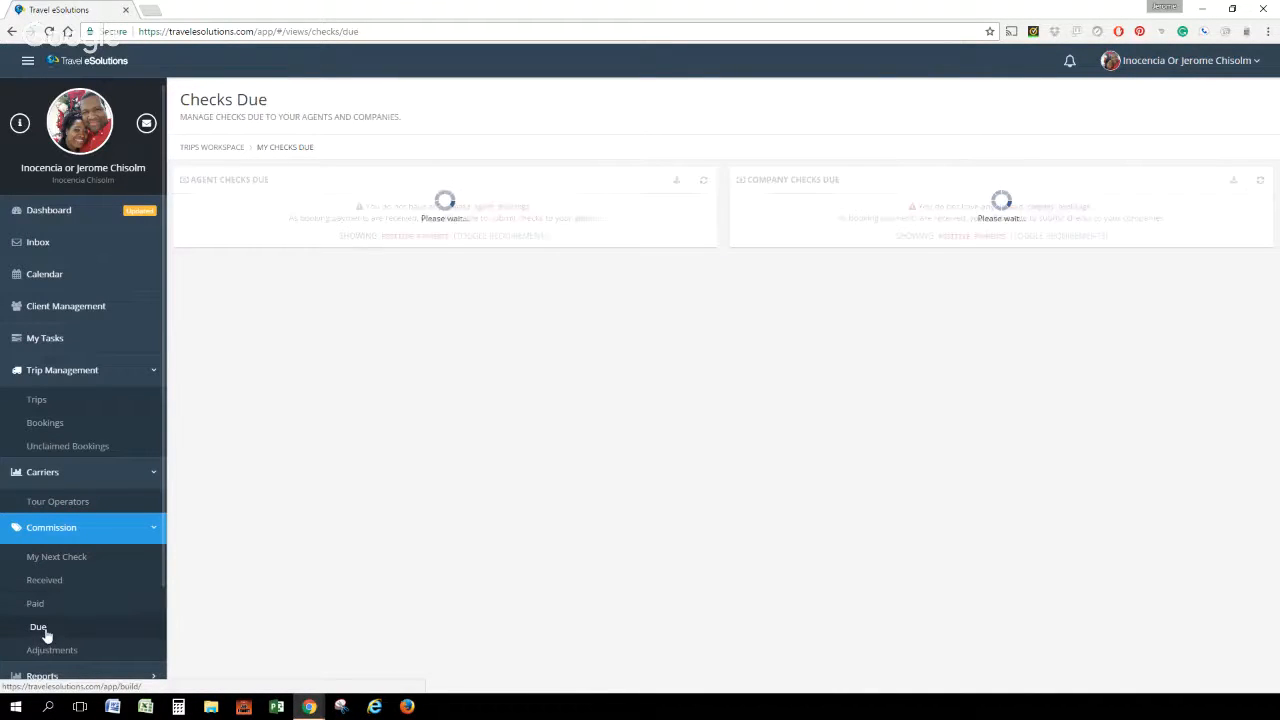
scroll(48, 610, "down", 1)
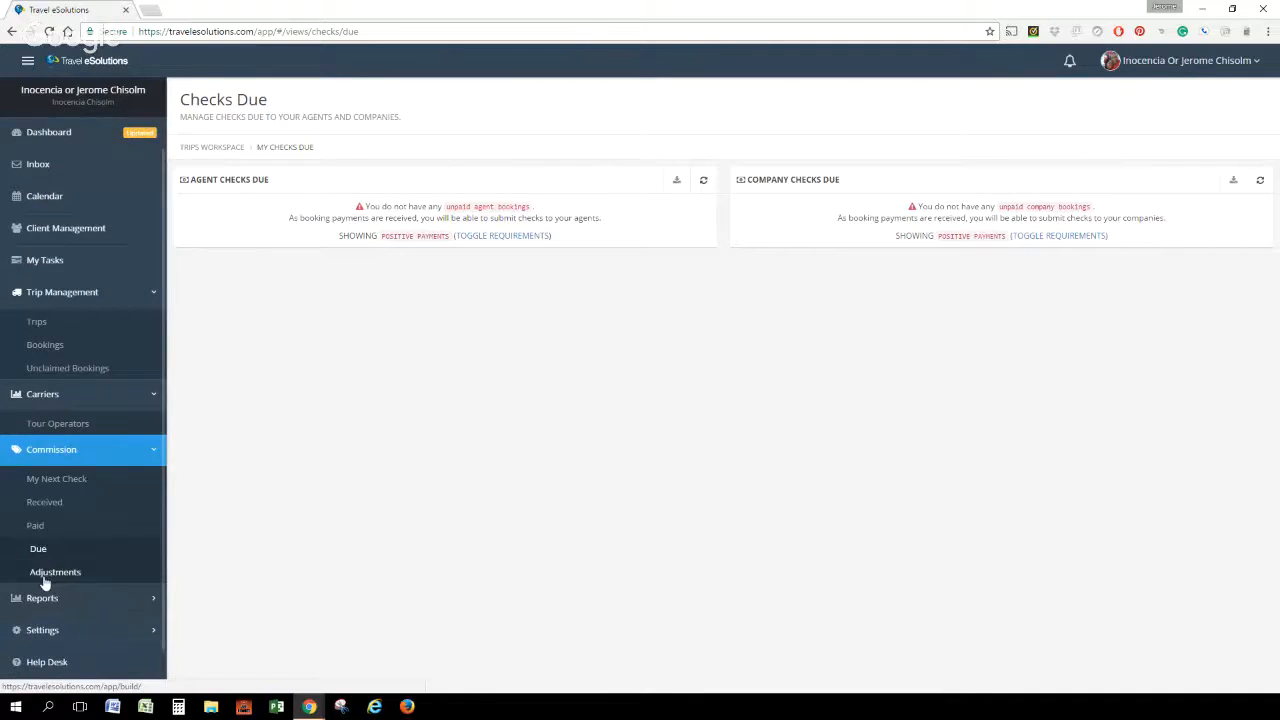
left_click(45, 574)
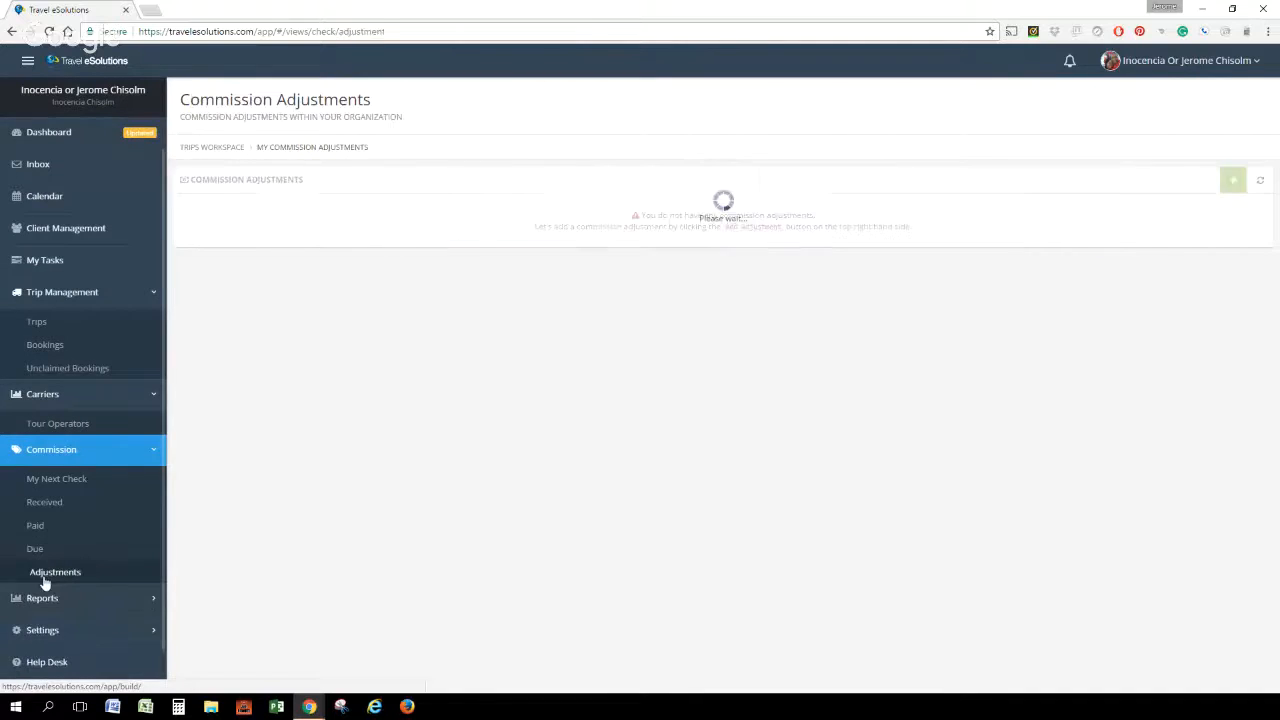
left_click(50, 484)
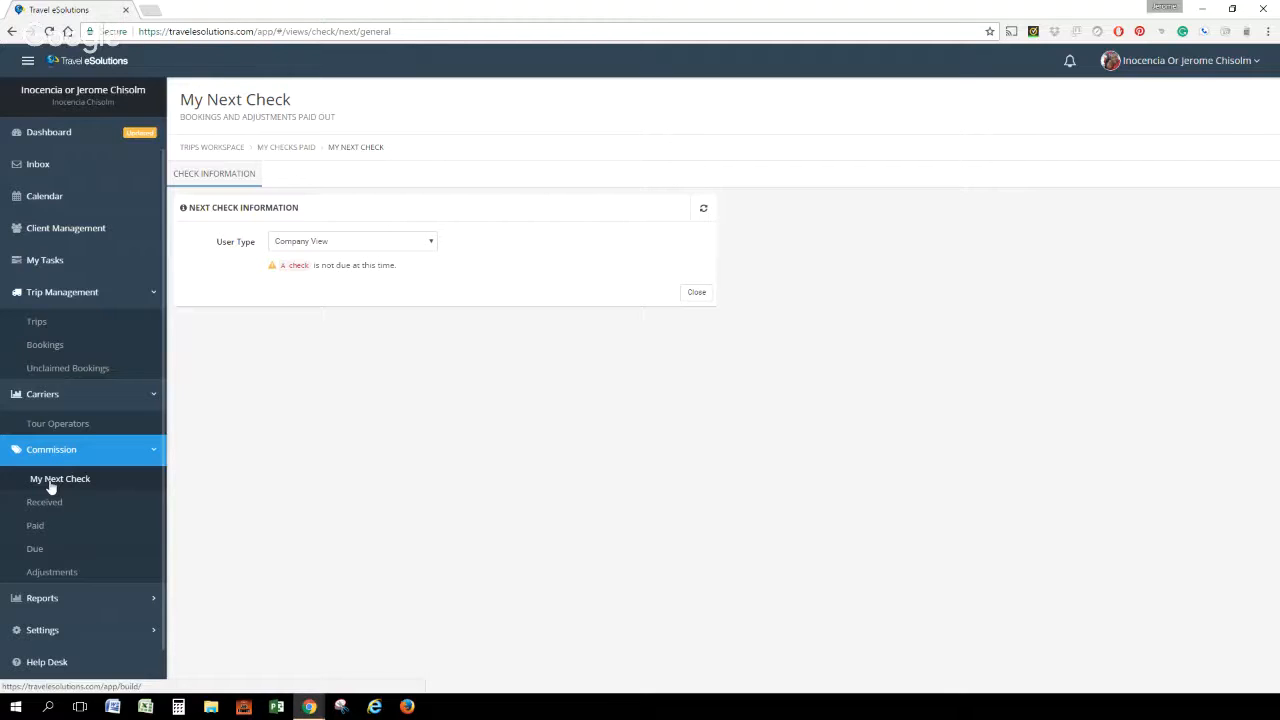
Examine the Projected Income, Commission Earned, Past Due, Charts and Custom Reports pages
left_click(47, 600)
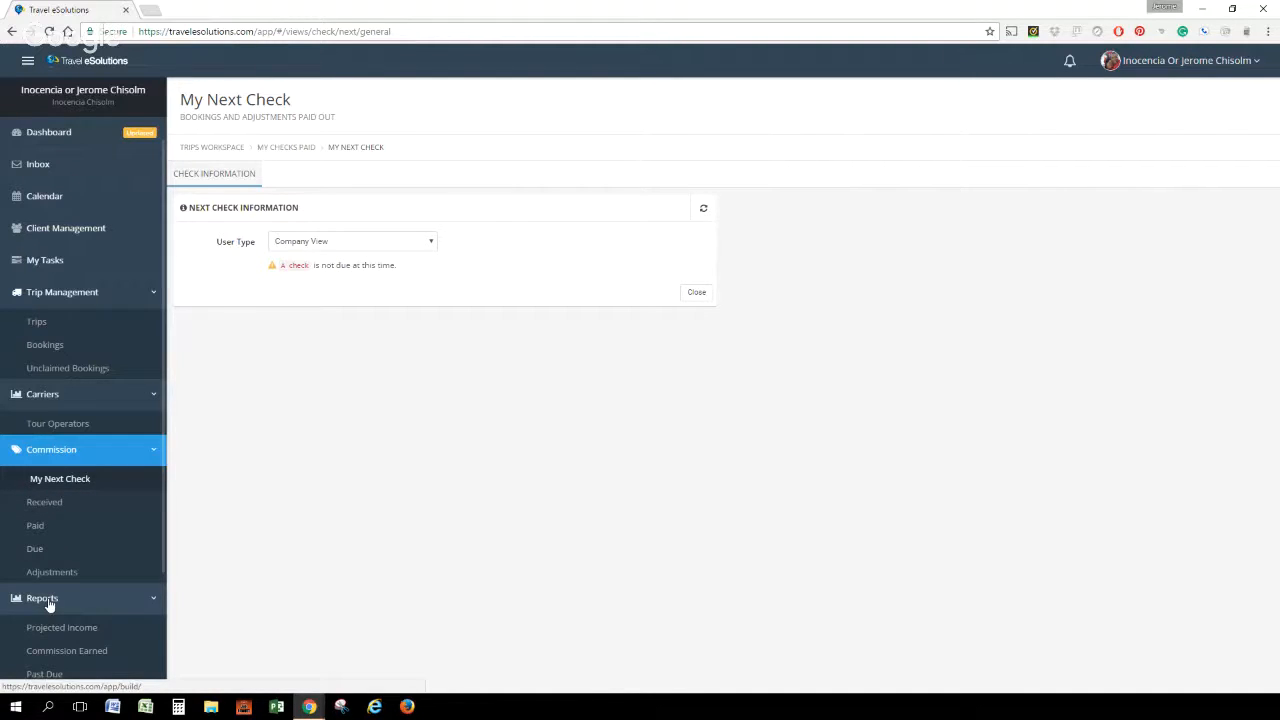
left_click(47, 600)
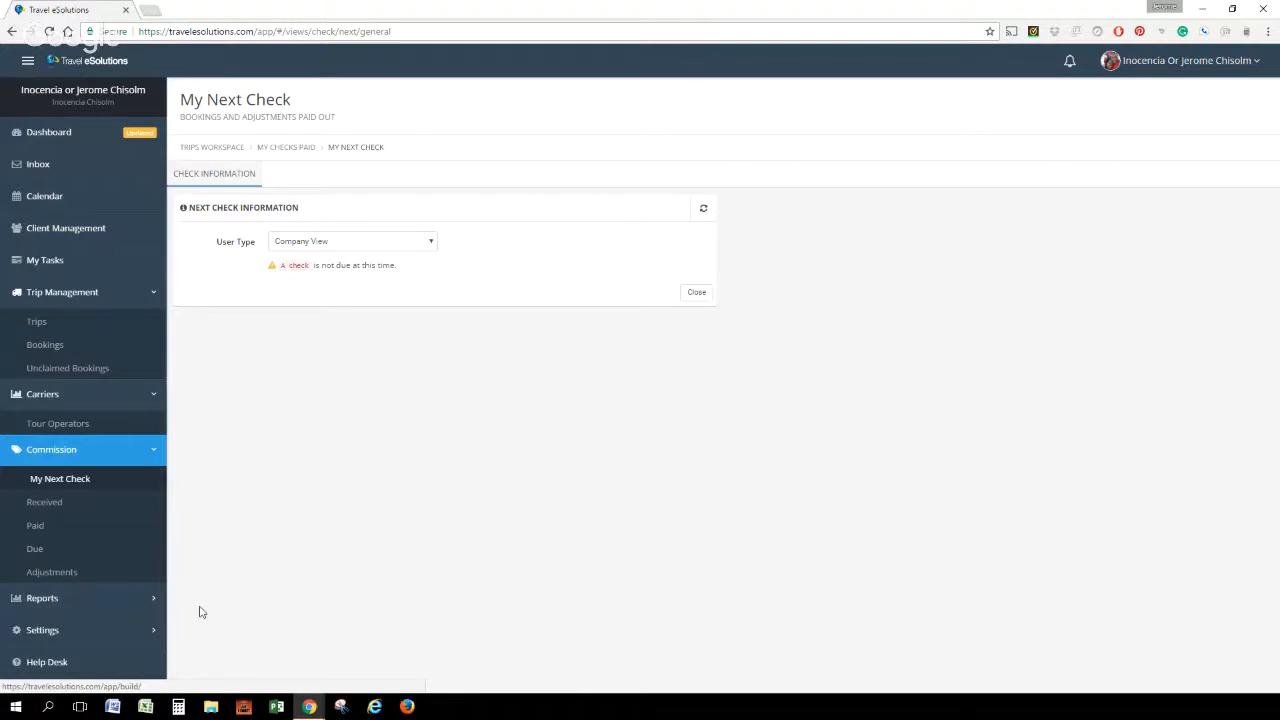
left_click(151, 605)
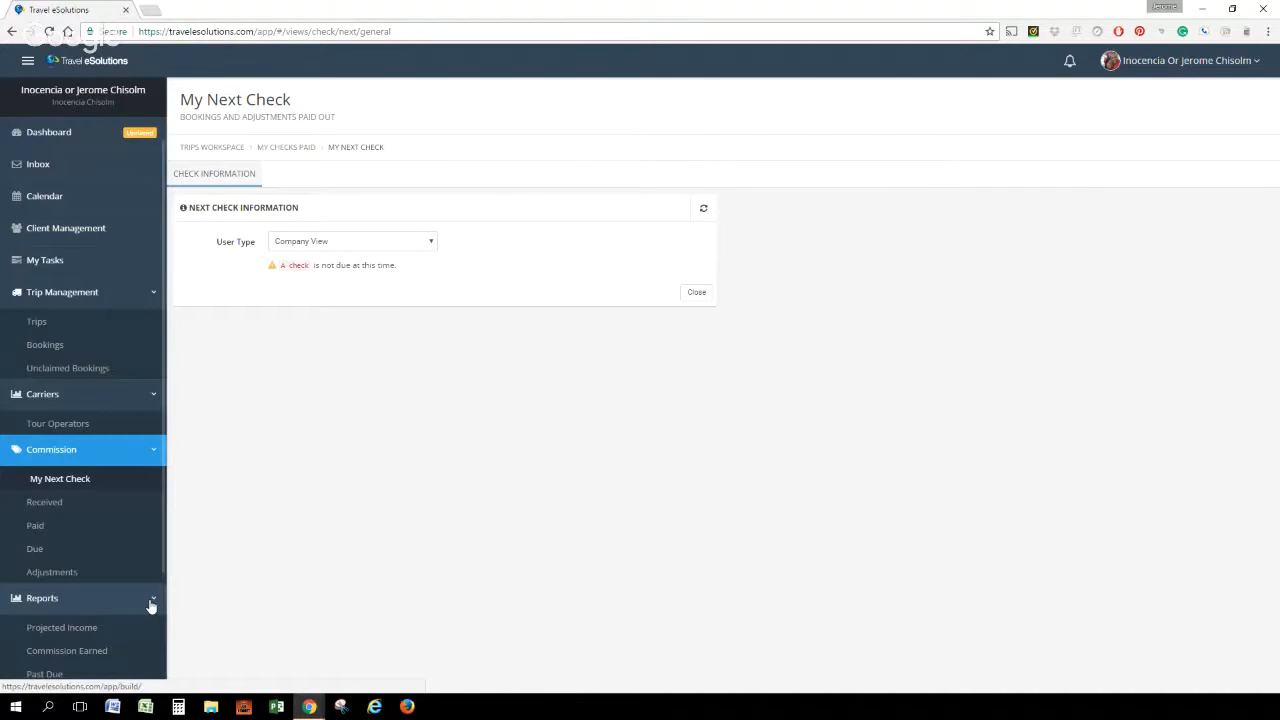
left_click(89, 628)
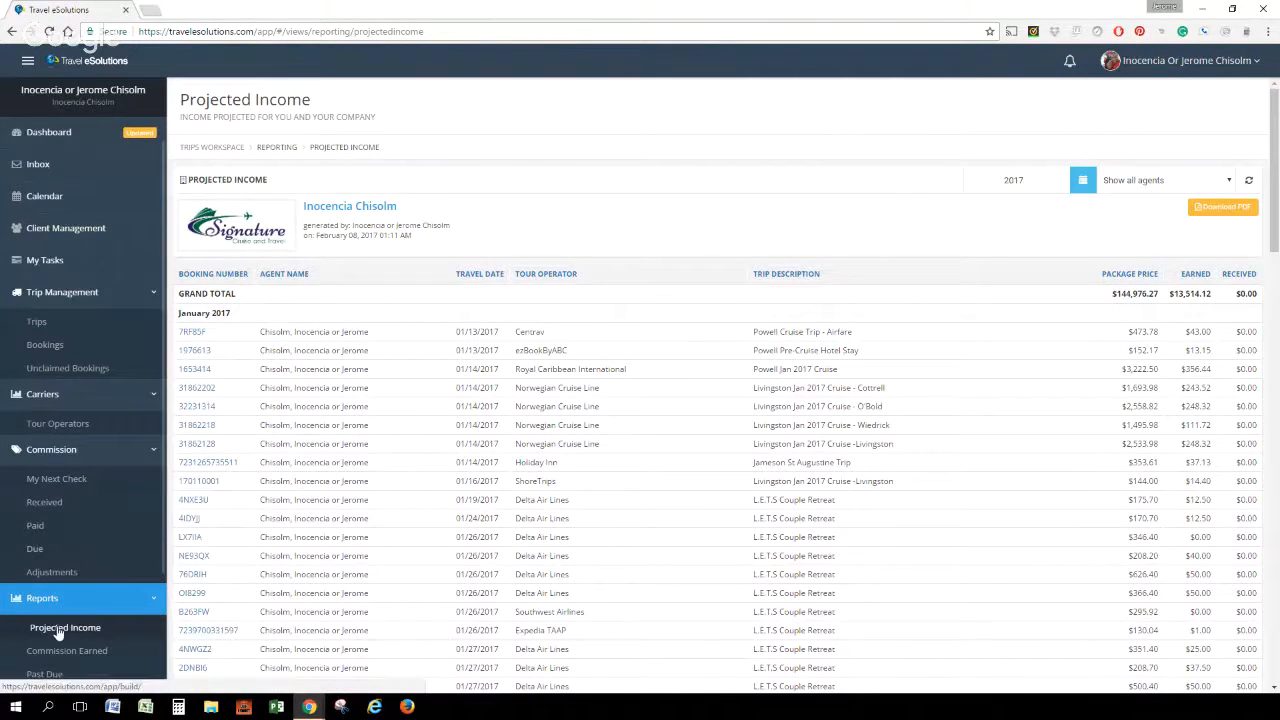
left_click(54, 658)
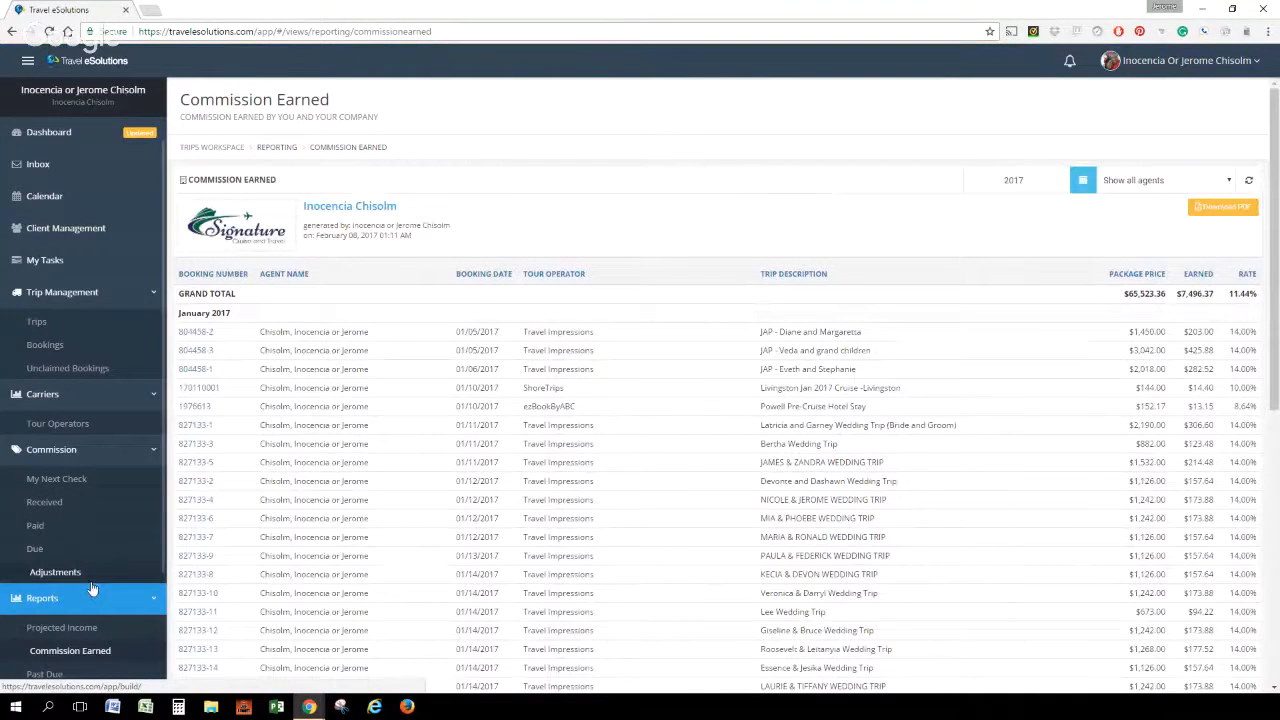
scroll(55, 632, "down", 2)
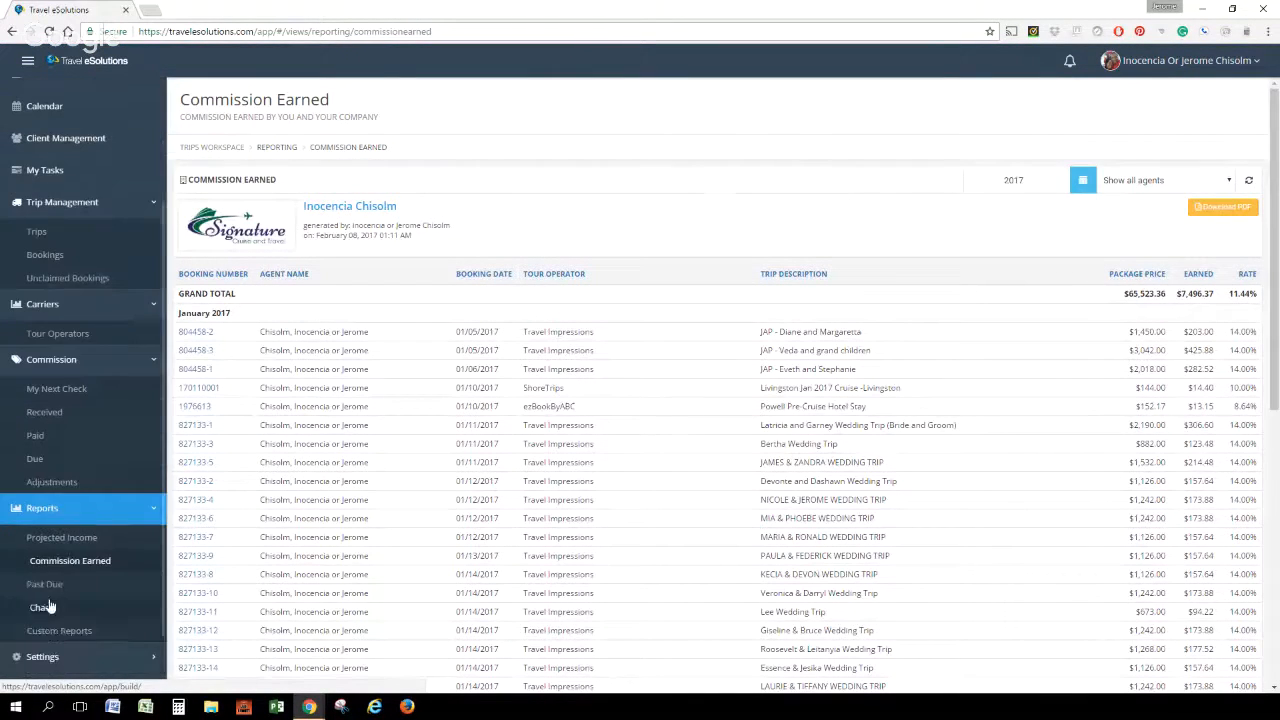
left_click(55, 596)
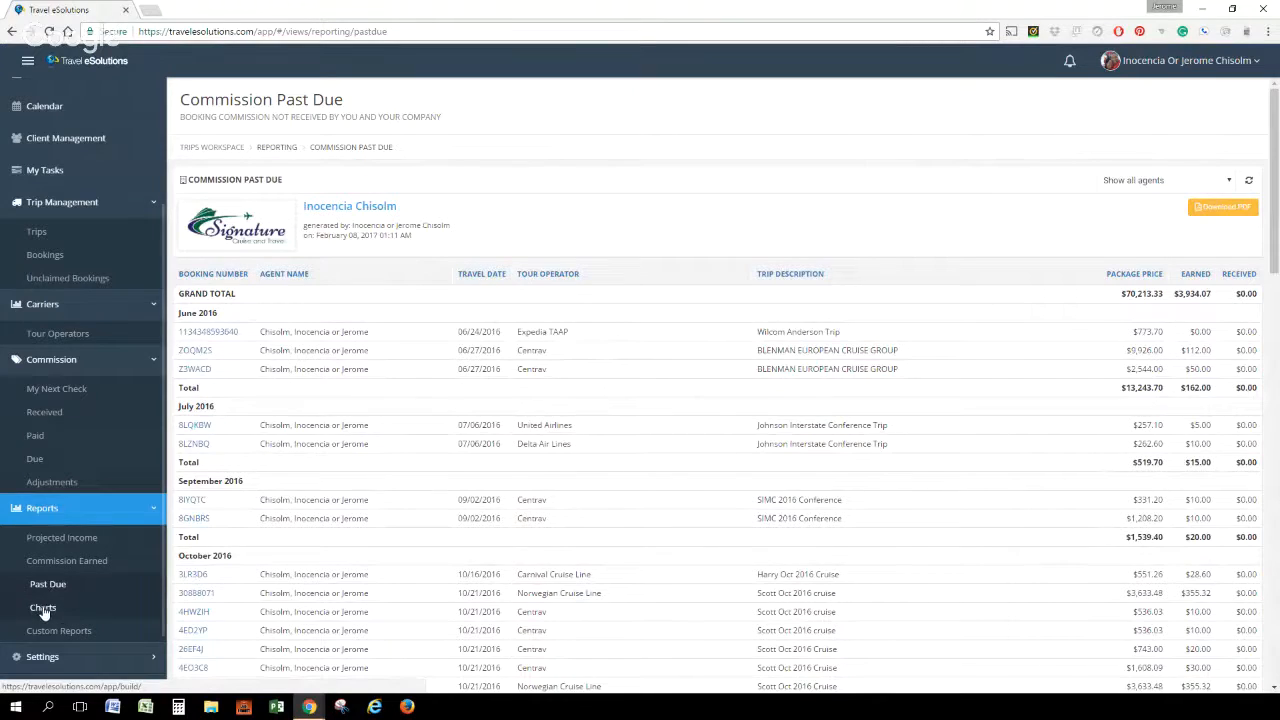
left_click(43, 610)
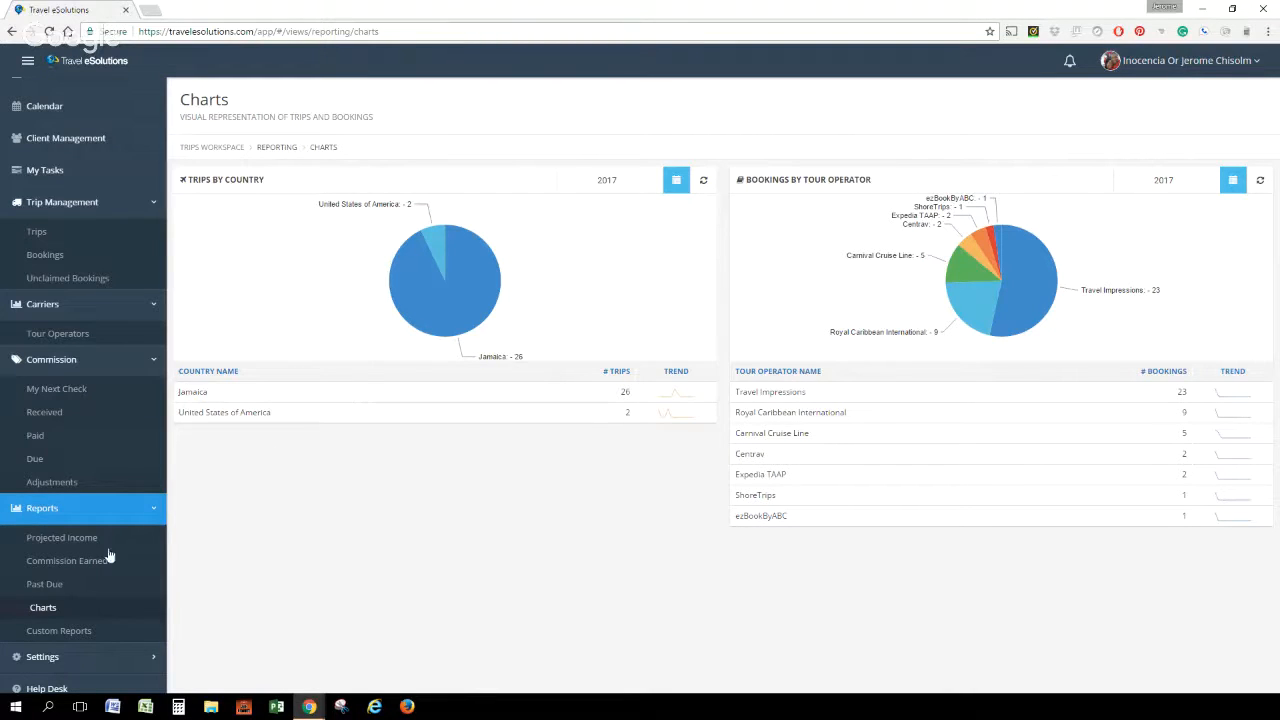
left_click(55, 631)
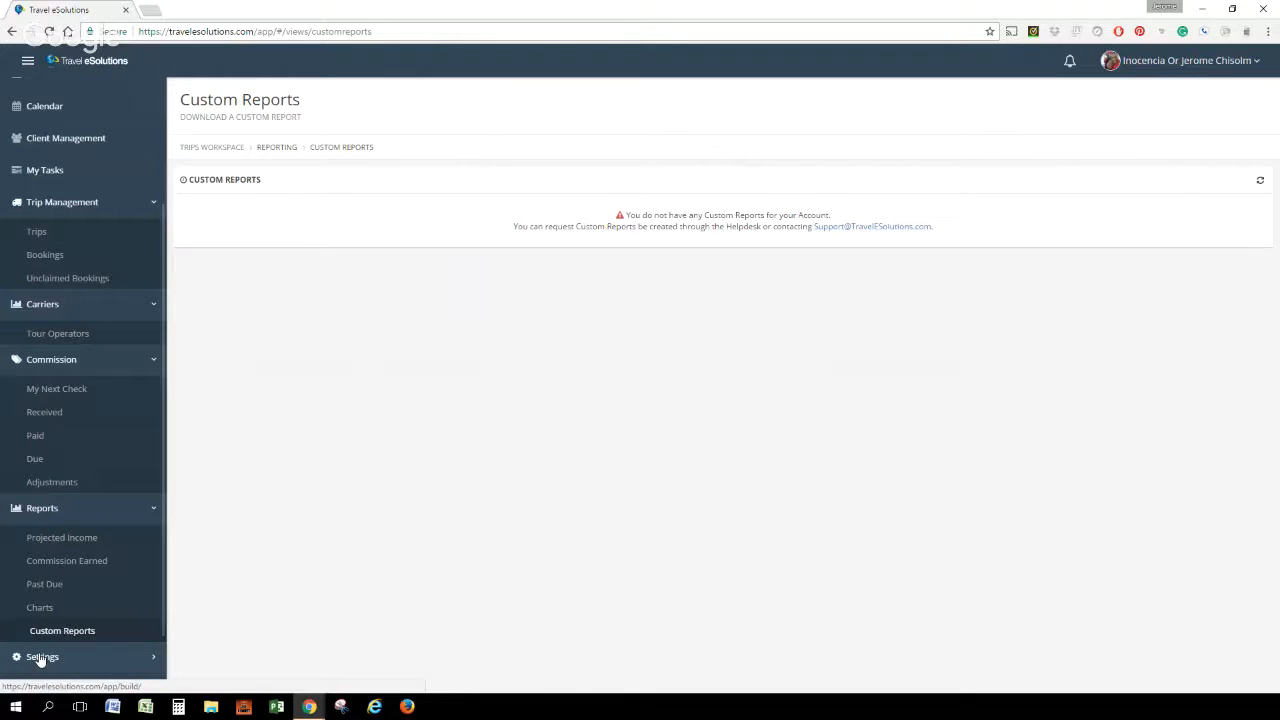
Review the Users, Companies and Workspace Tabs settings pages and the Help Desk ticket list
left_click(40, 659)
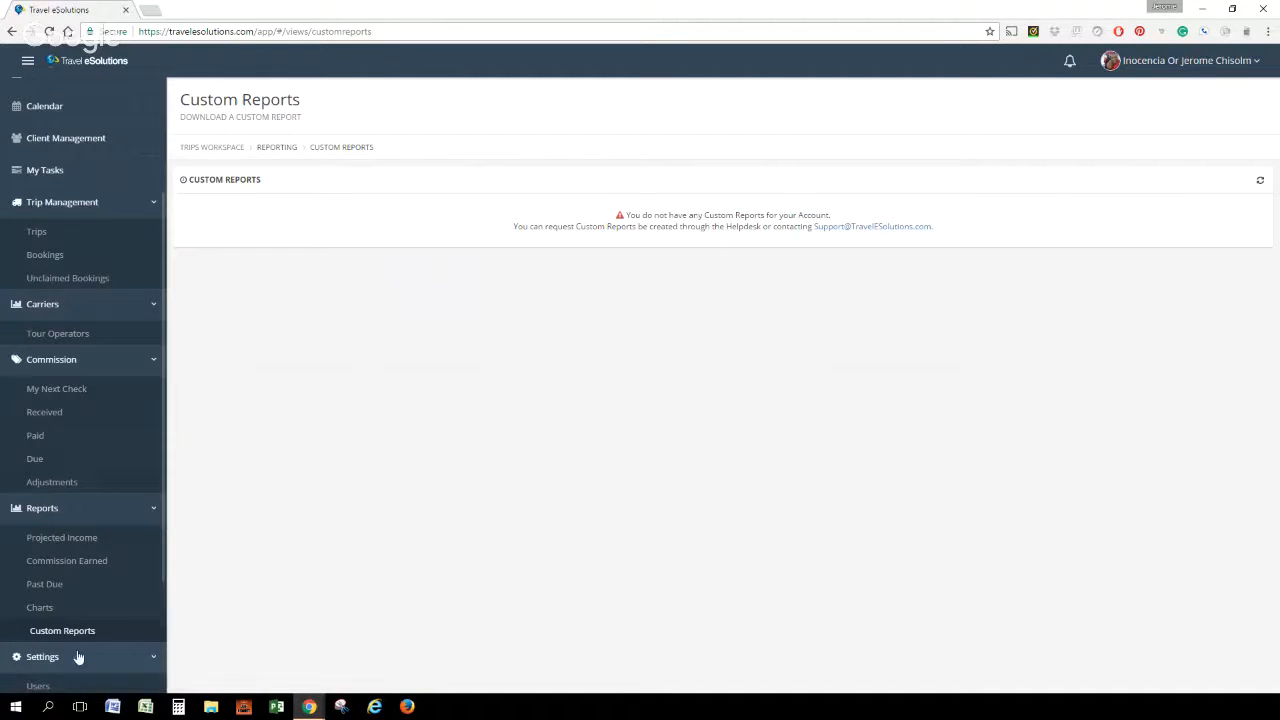
scroll(80, 656, "down", 2)
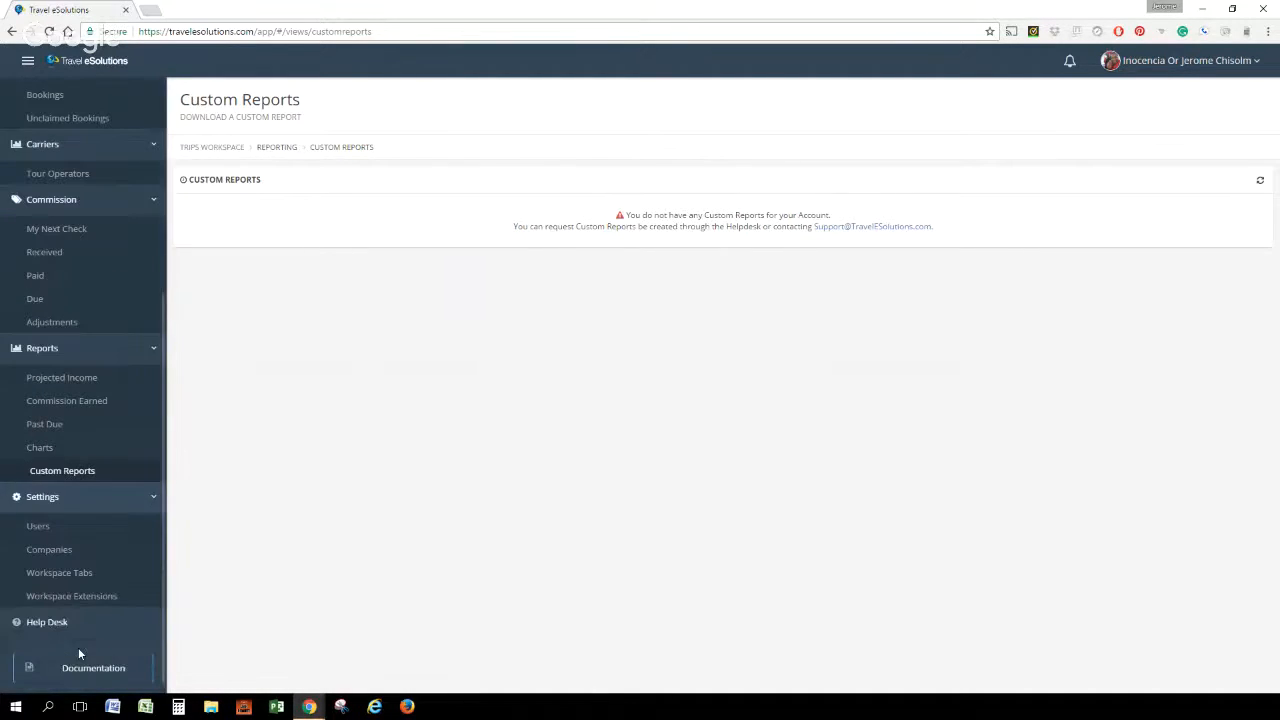
left_click(40, 528)
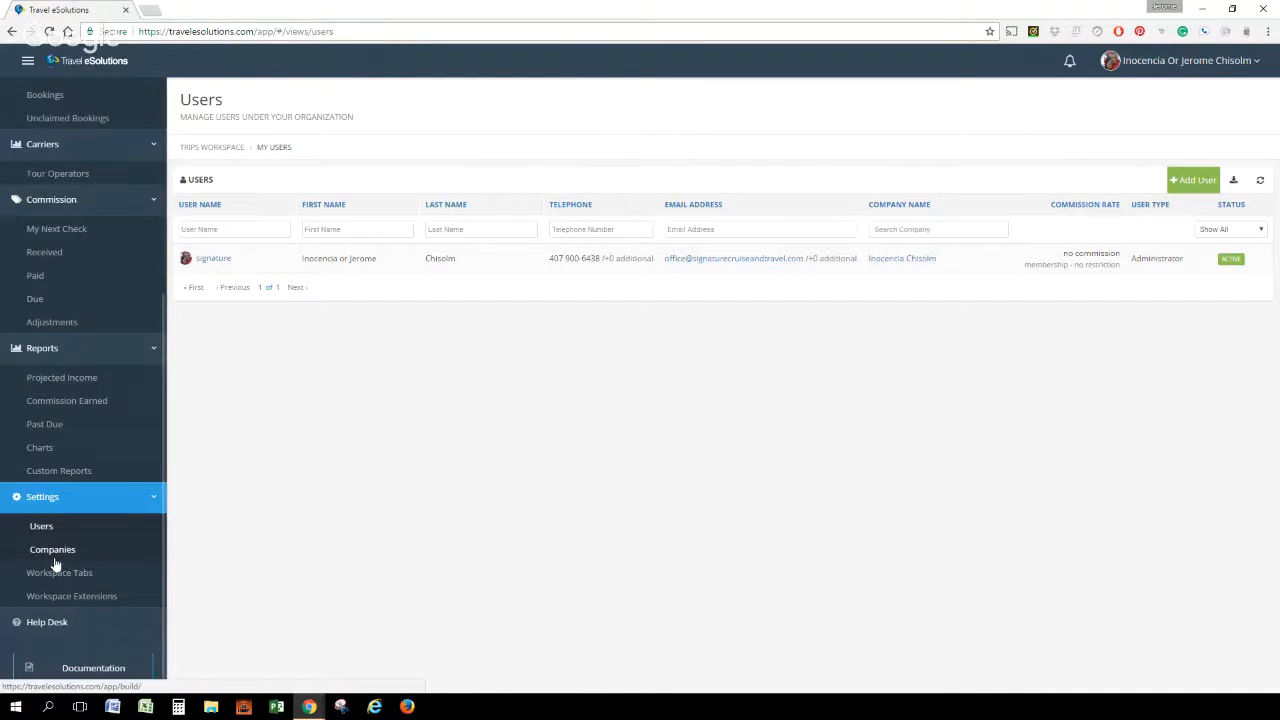
left_click(57, 555)
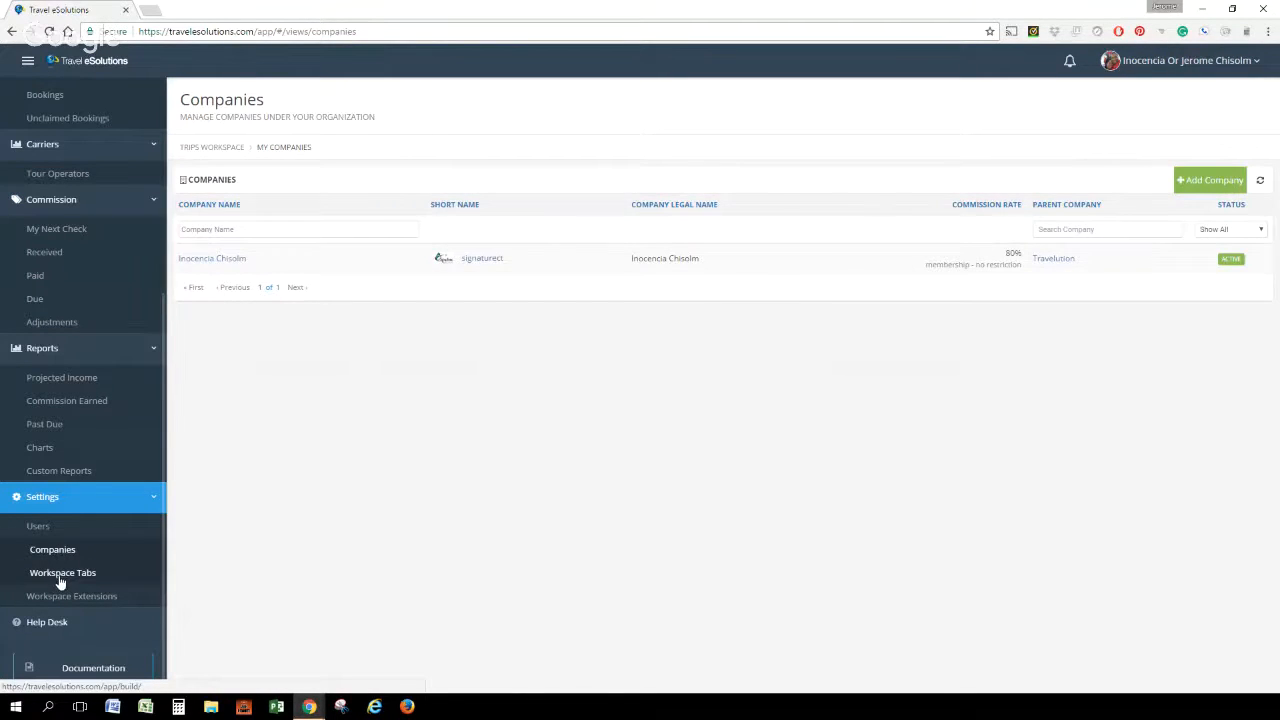
left_click(59, 579)
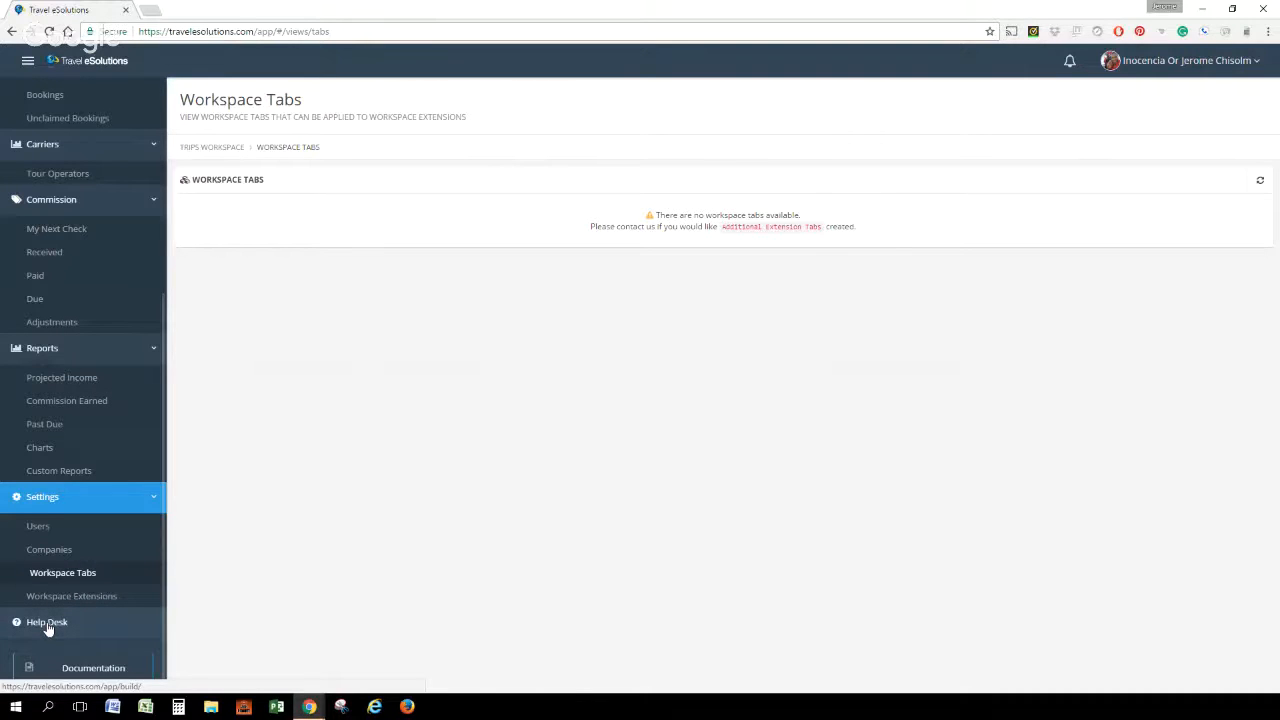
left_click(47, 624)
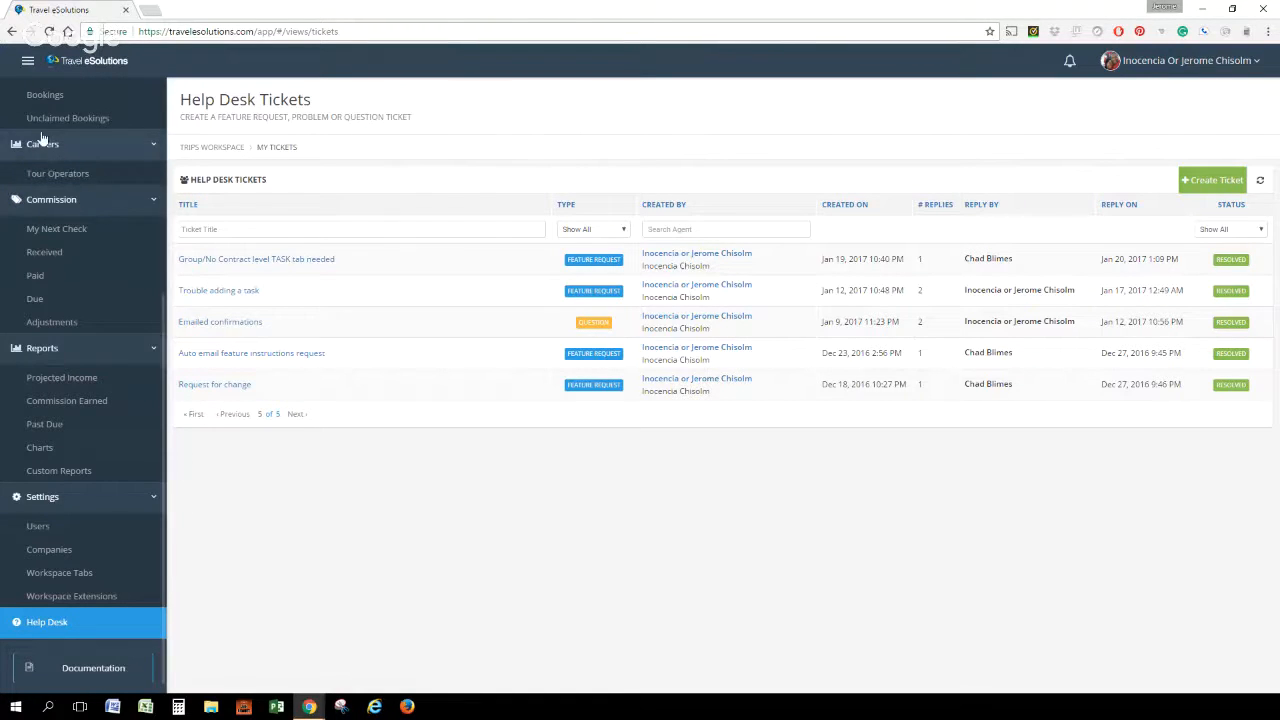
scroll(71, 248, "up", 5)
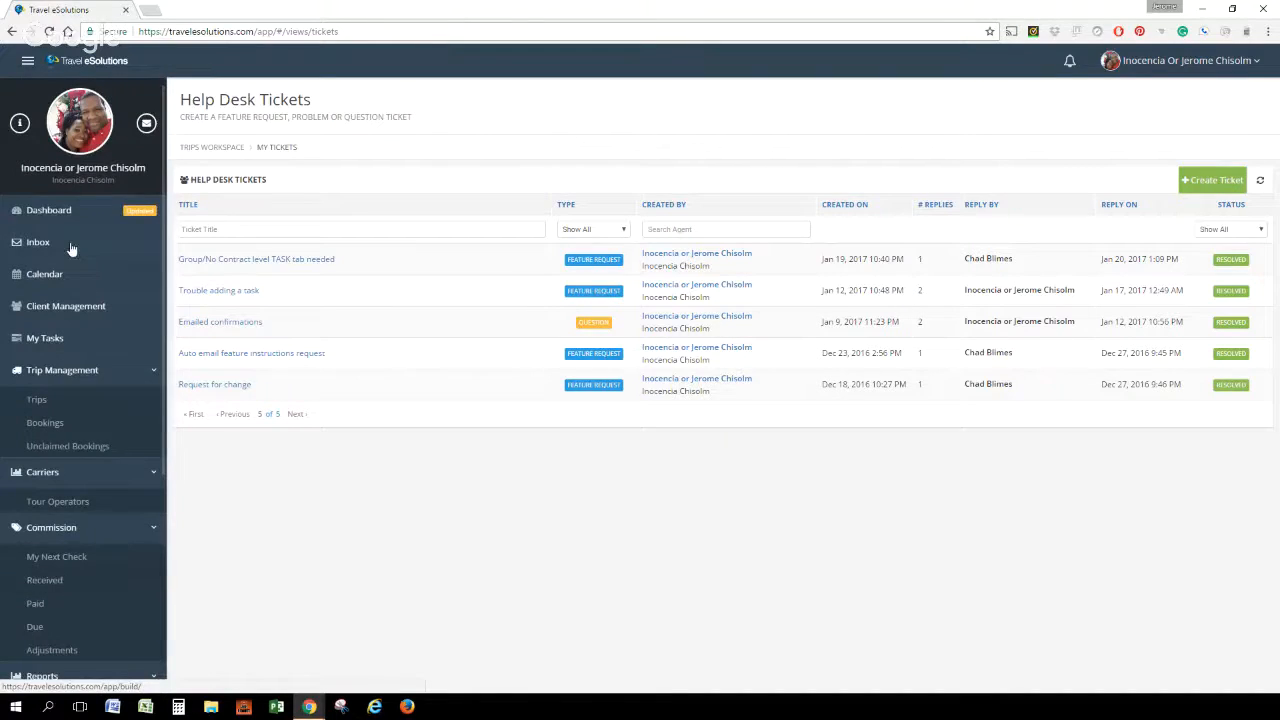
Review the Dashboard, switching the Sales chart to 2016 and back to 2017
left_click(37, 211)
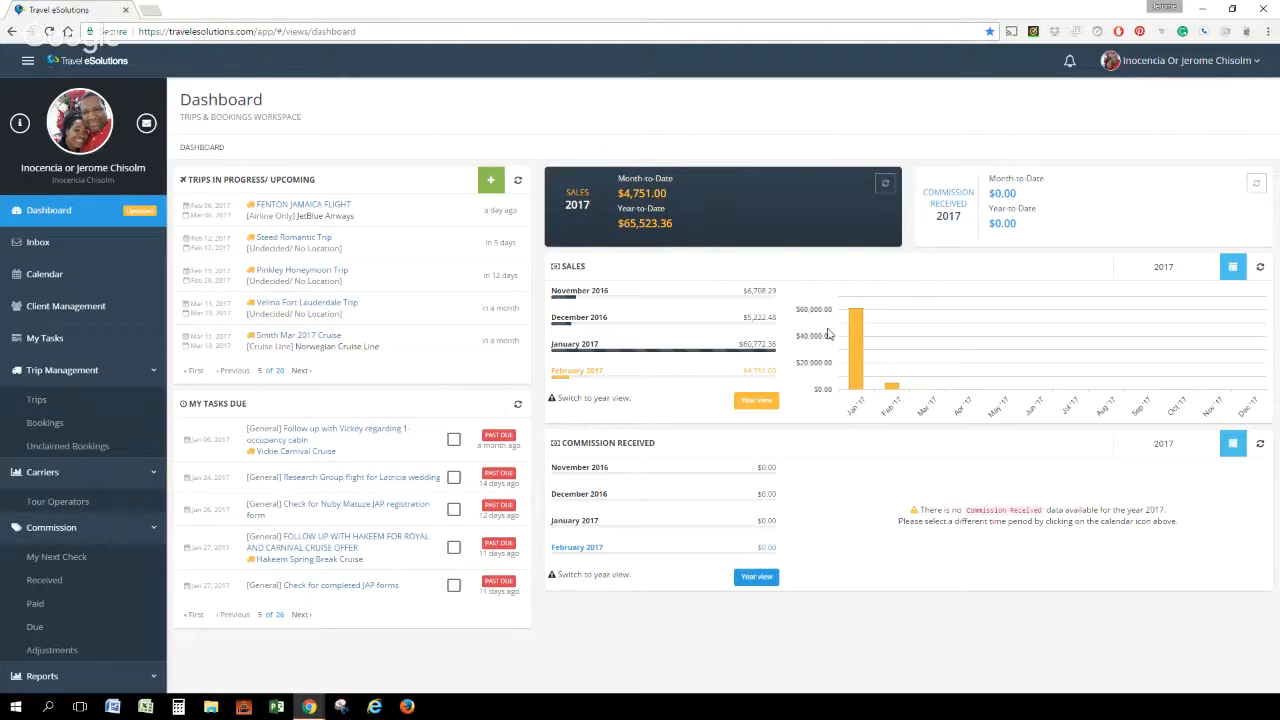
mouse_move(860, 358)
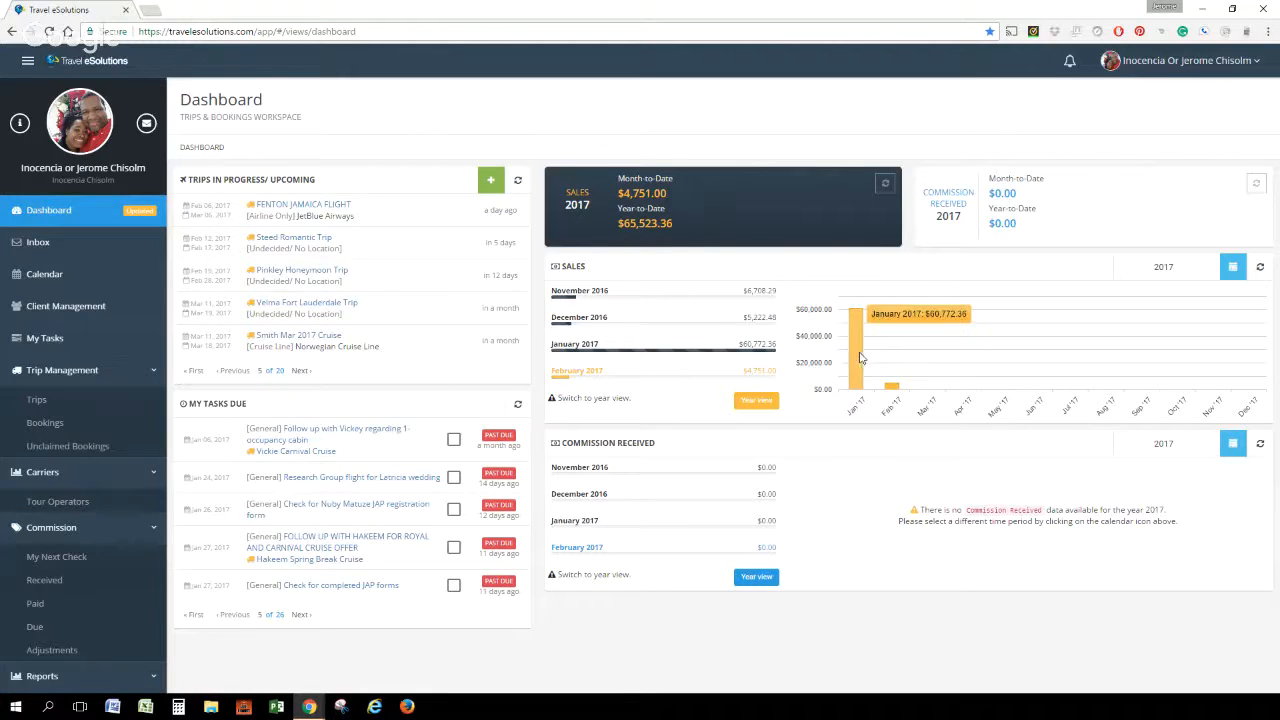
left_click(1232, 268)
left_click(1137, 404)
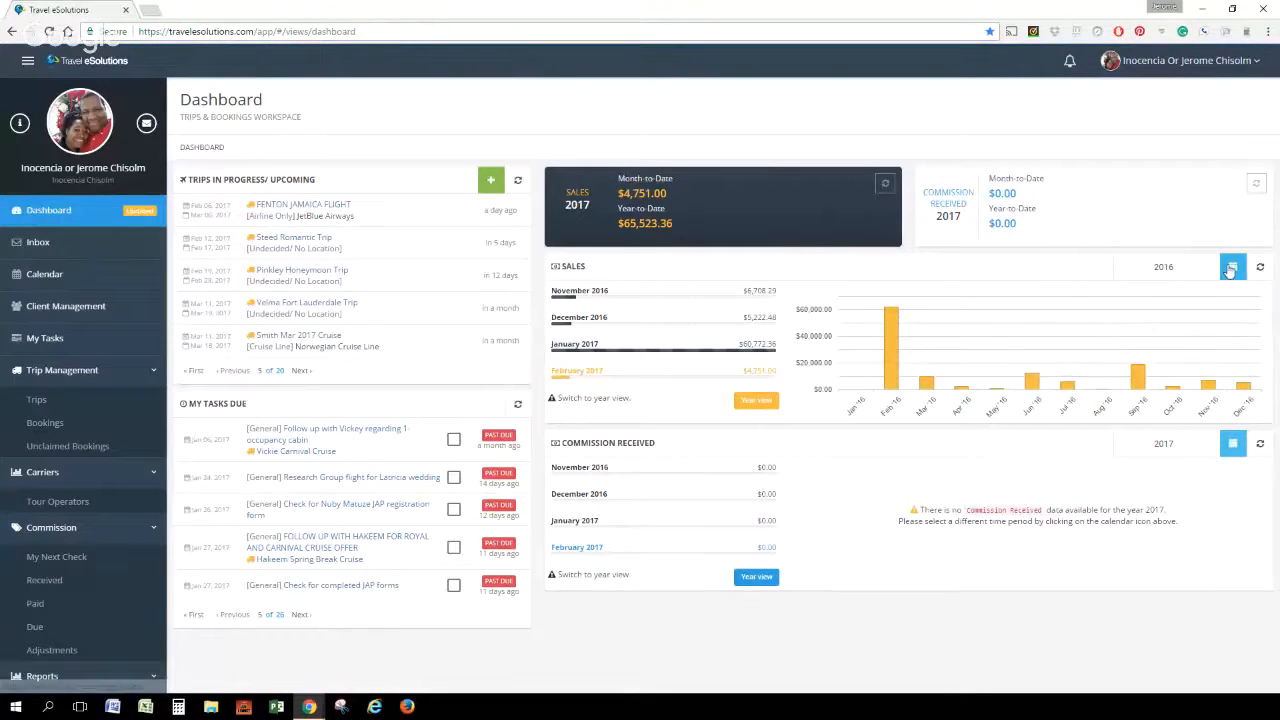
left_click(1231, 268)
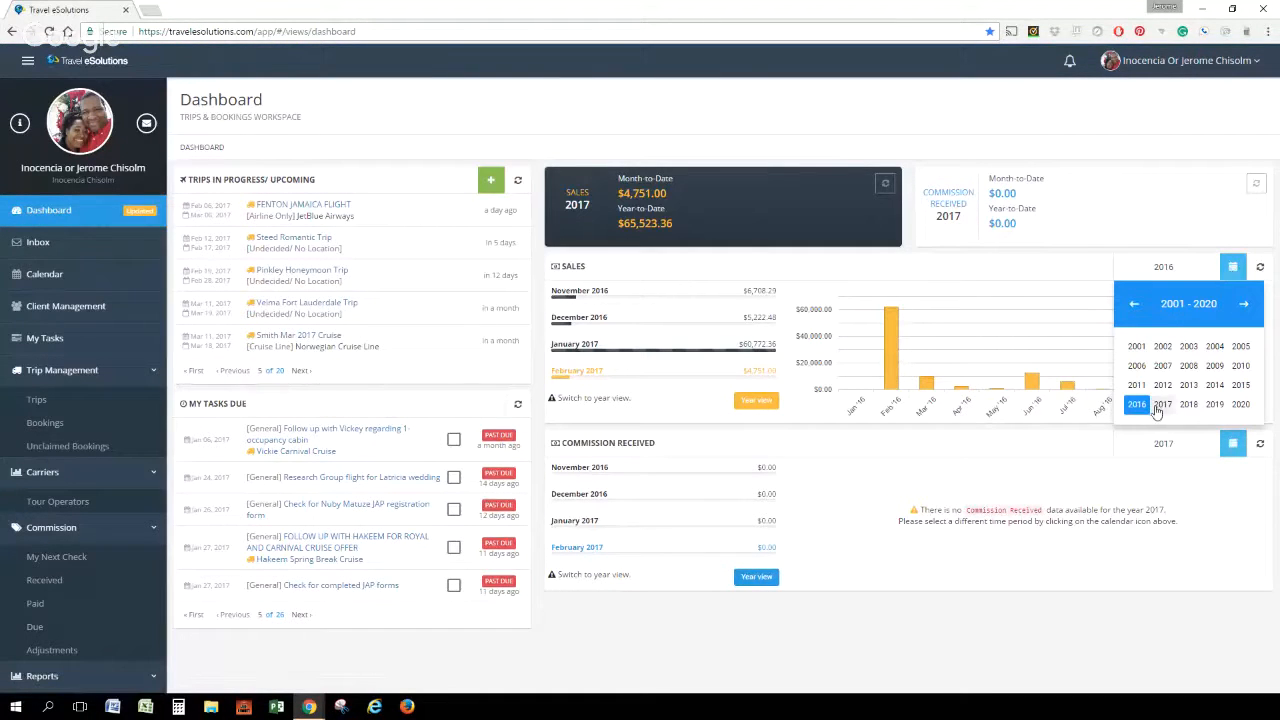
left_click(1162, 404)
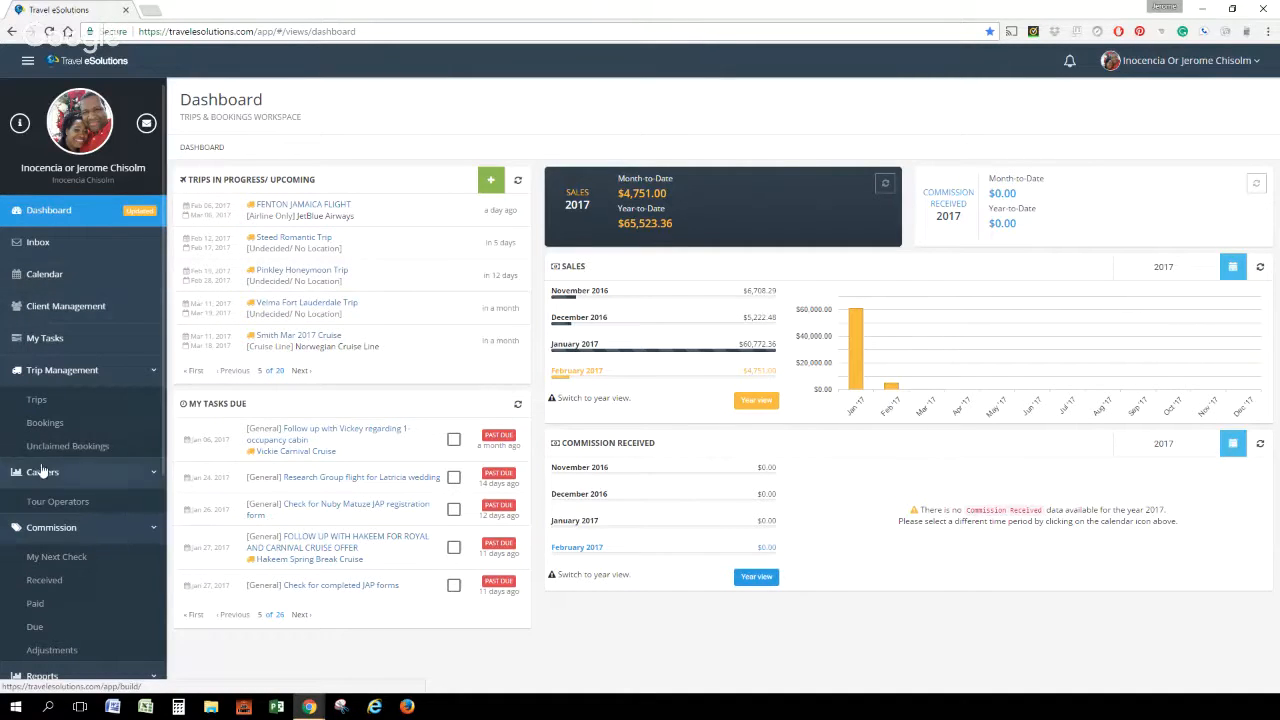
Start a new client record in Client Management and enter the client's first name
left_click(41, 314)
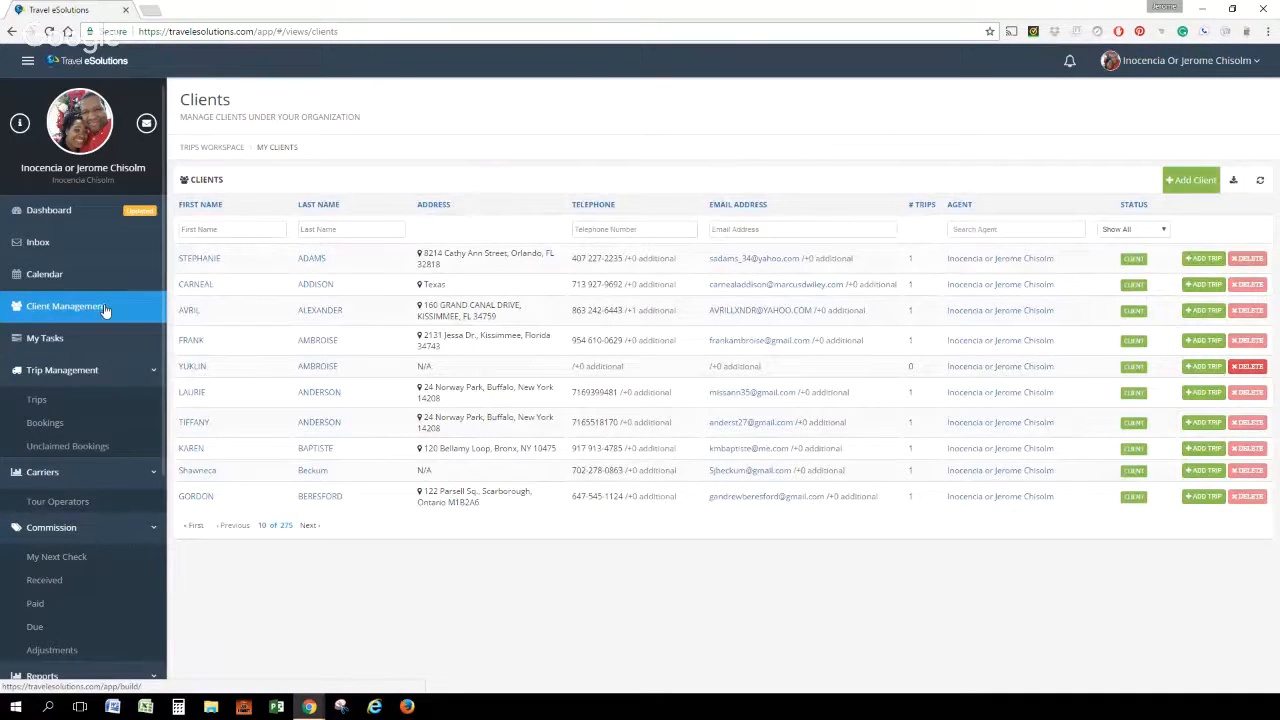
left_click(1203, 182)
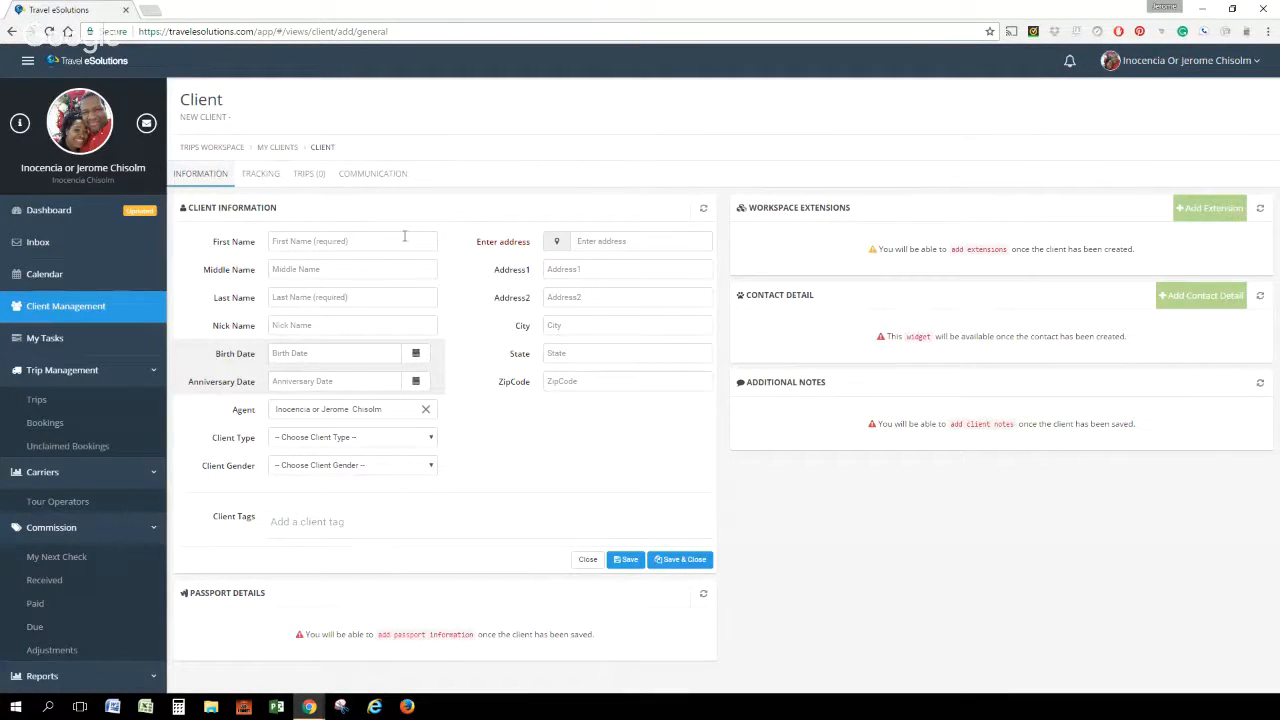
left_click(330, 244)
type("JOE")
key("BackSpace")
key("BackSpace")
key("BackSpace")
type("JOE")
Enter the client's last name and birth date
key("Tab")
key("Tab")
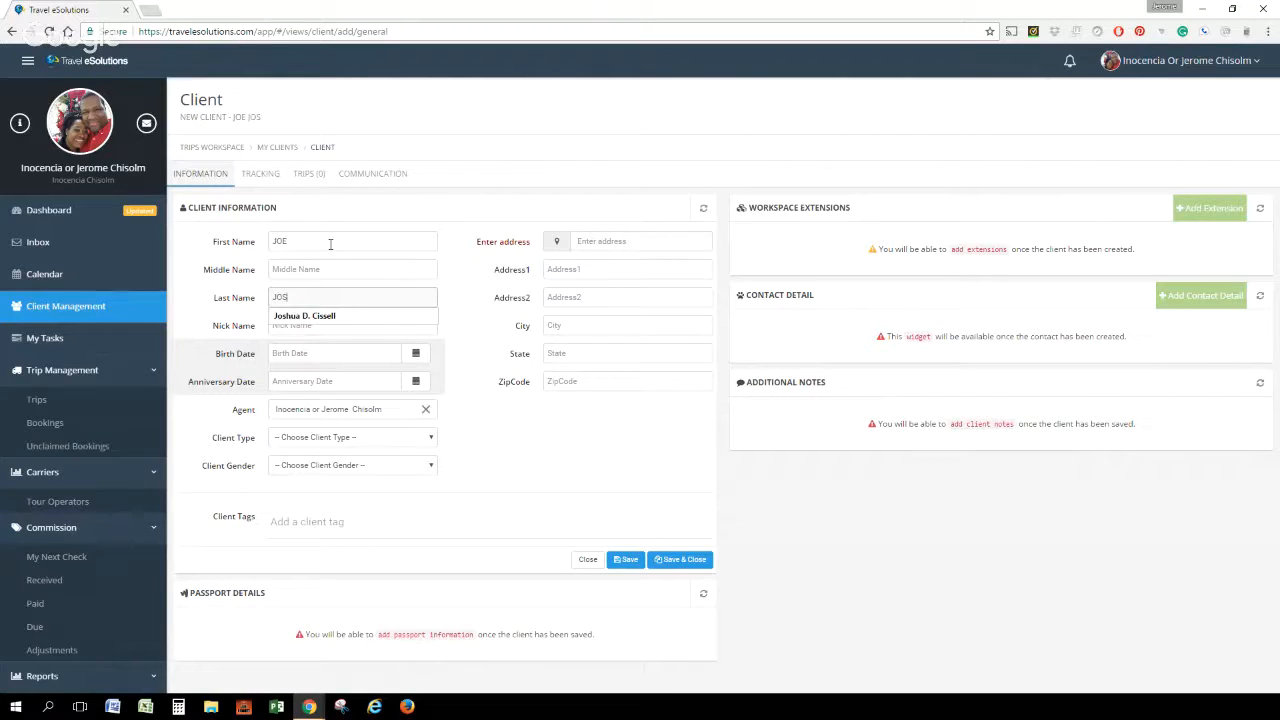
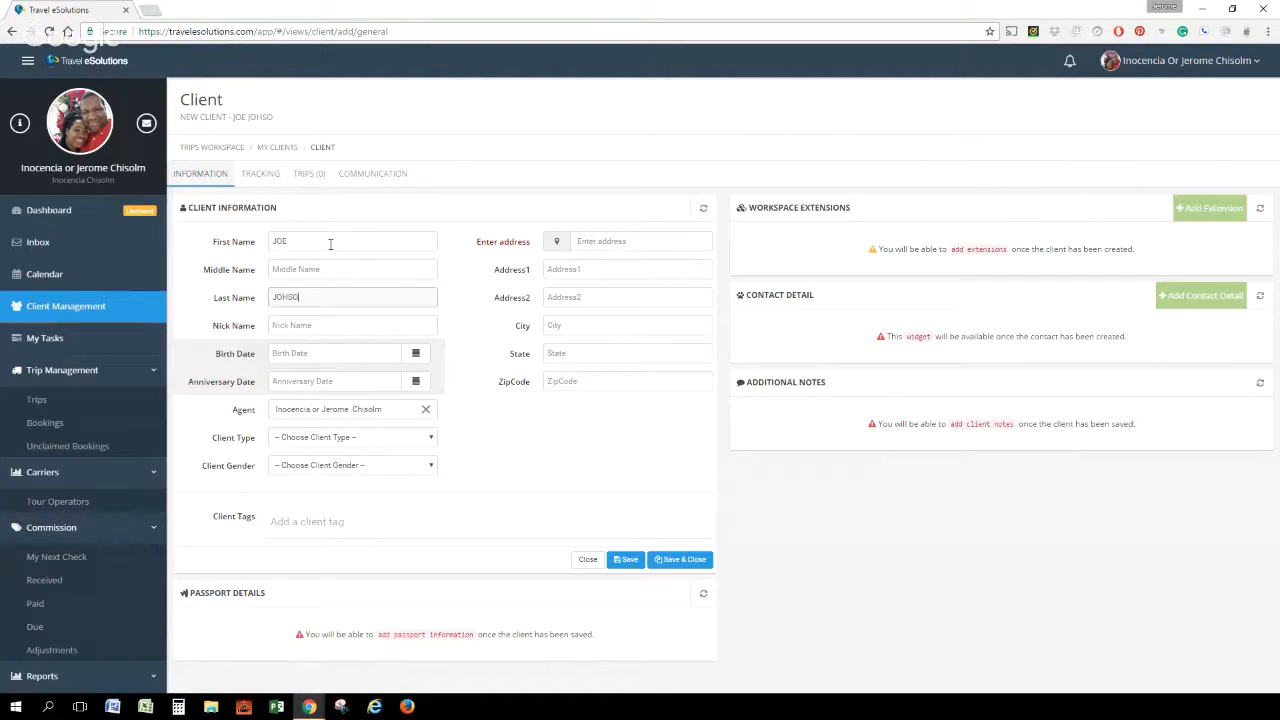
key("Tab")
key("Tab")
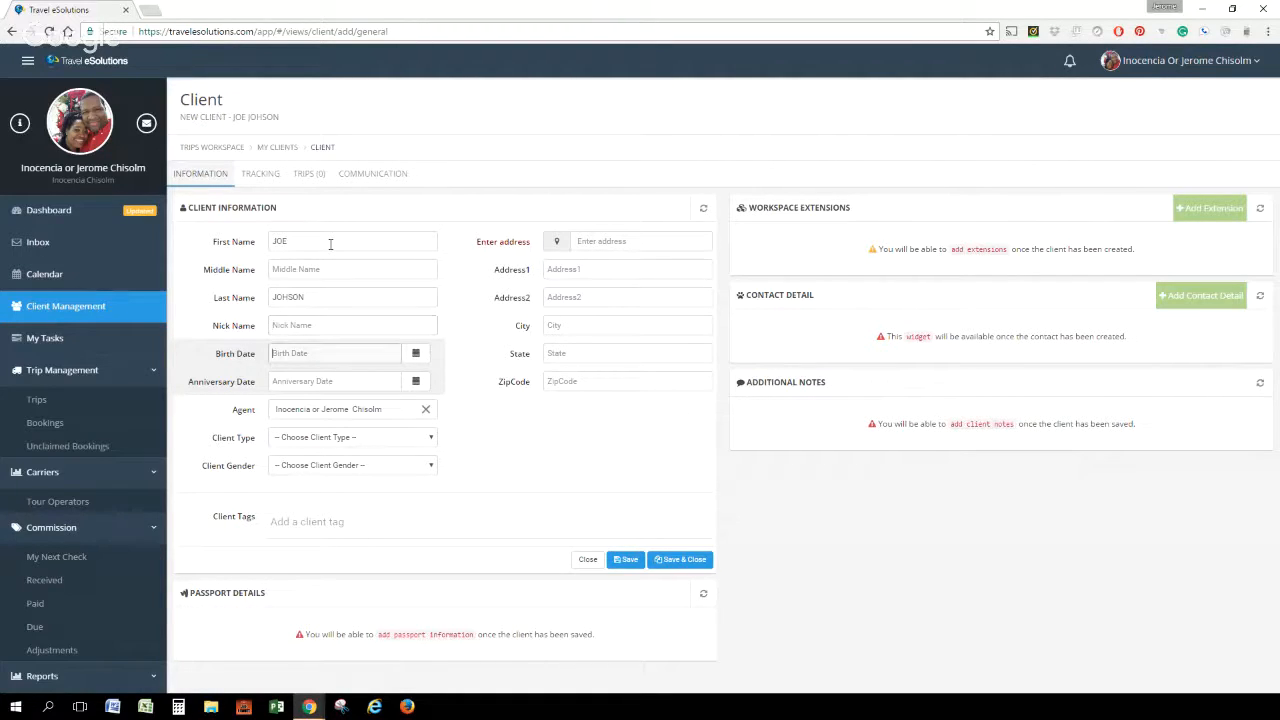
type("01/01/1960")
Set the client type to Client and the gender to Male, and add the Cruise client tag
left_click(358, 443)
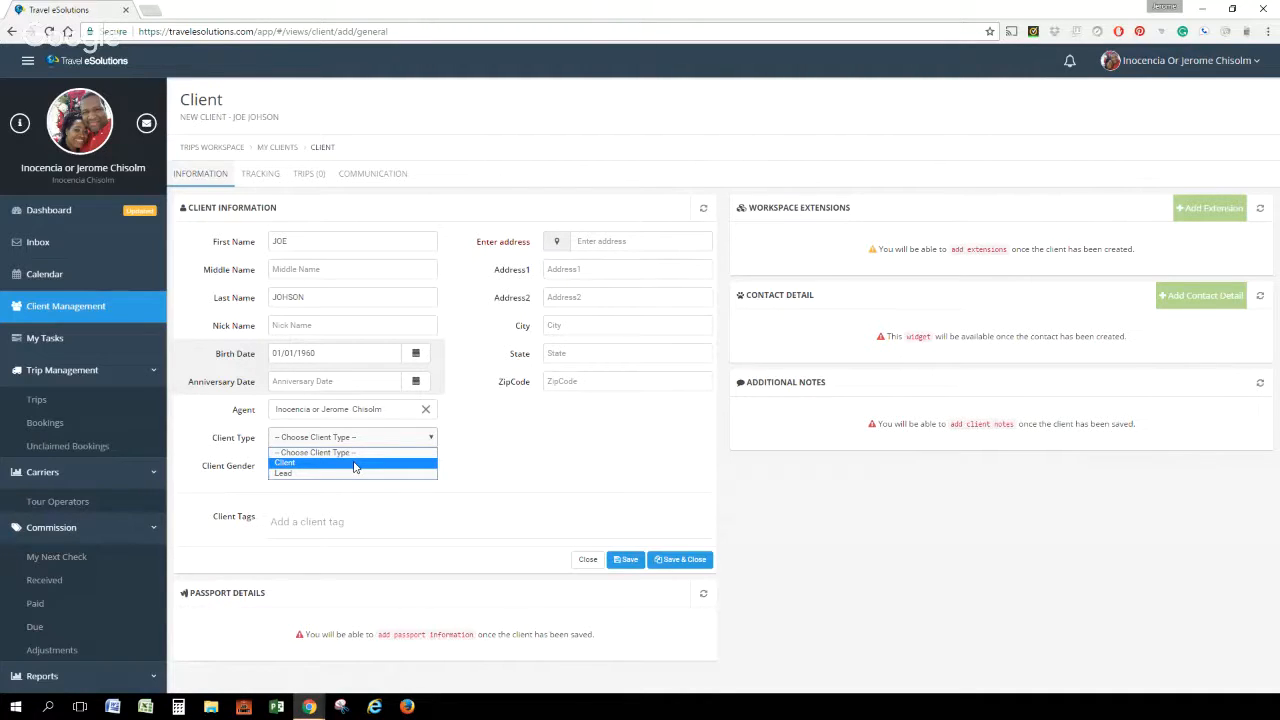
left_click(354, 464)
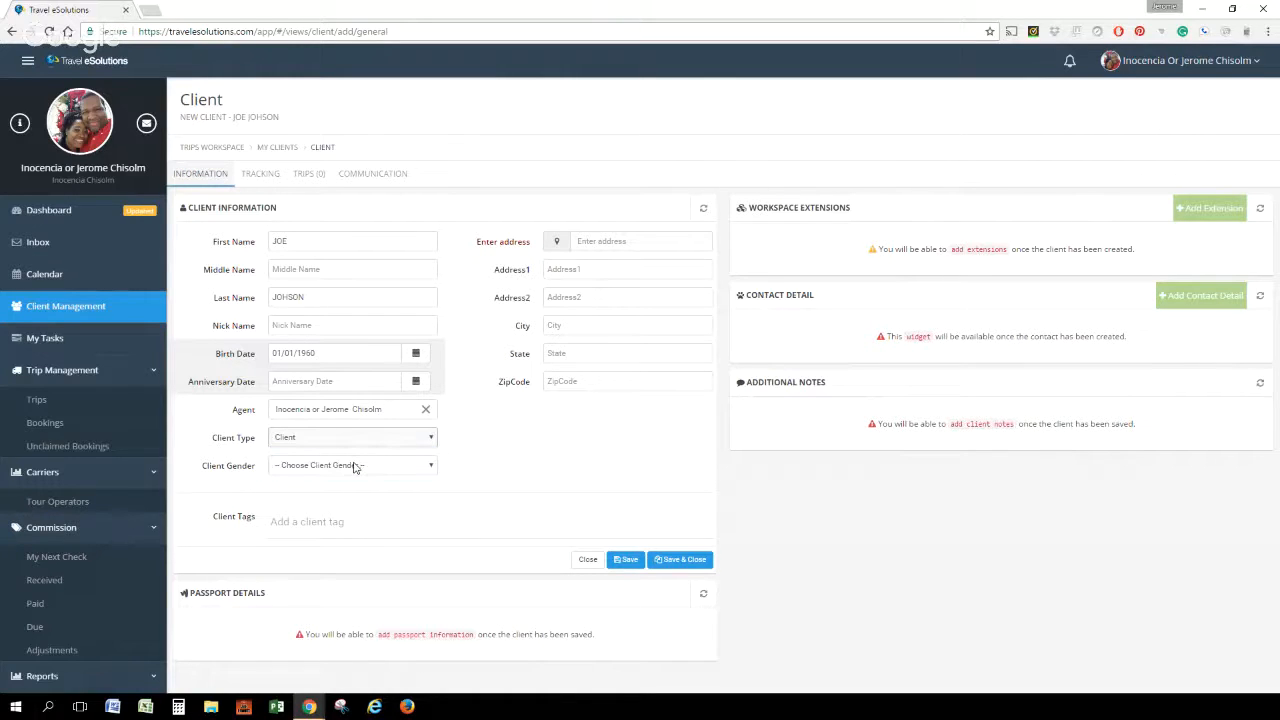
left_click(354, 466)
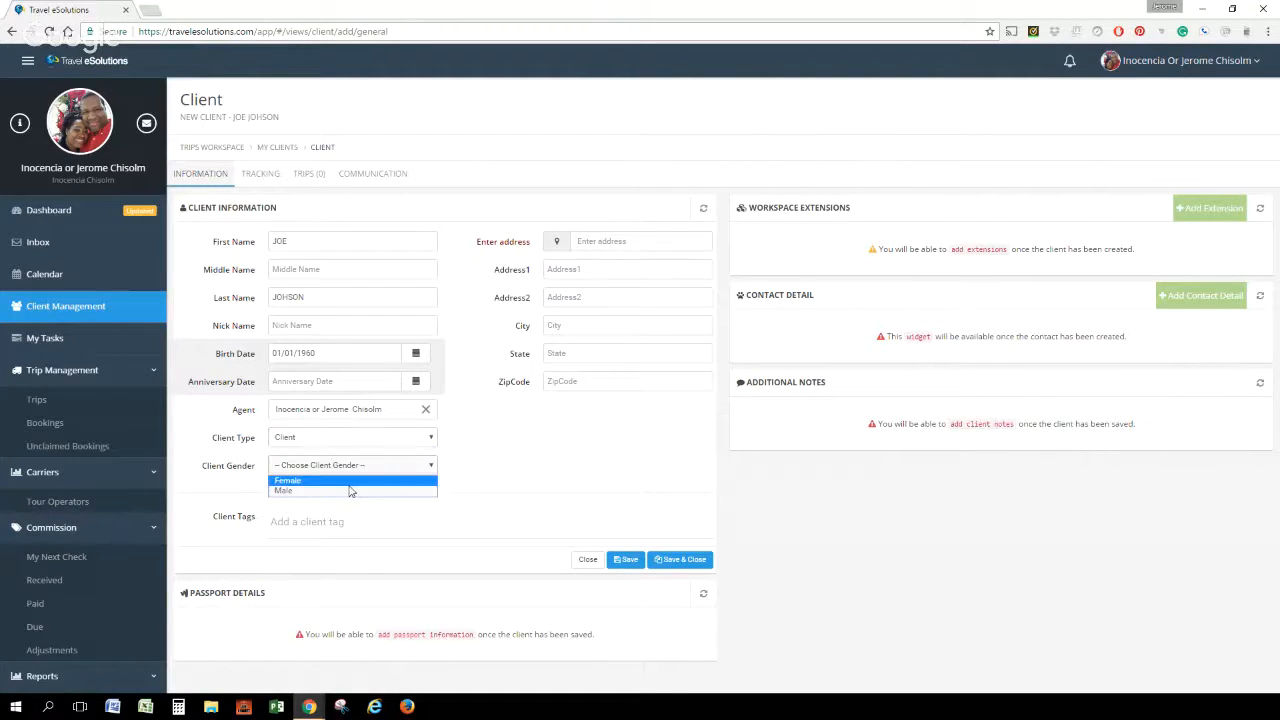
left_click(351, 491)
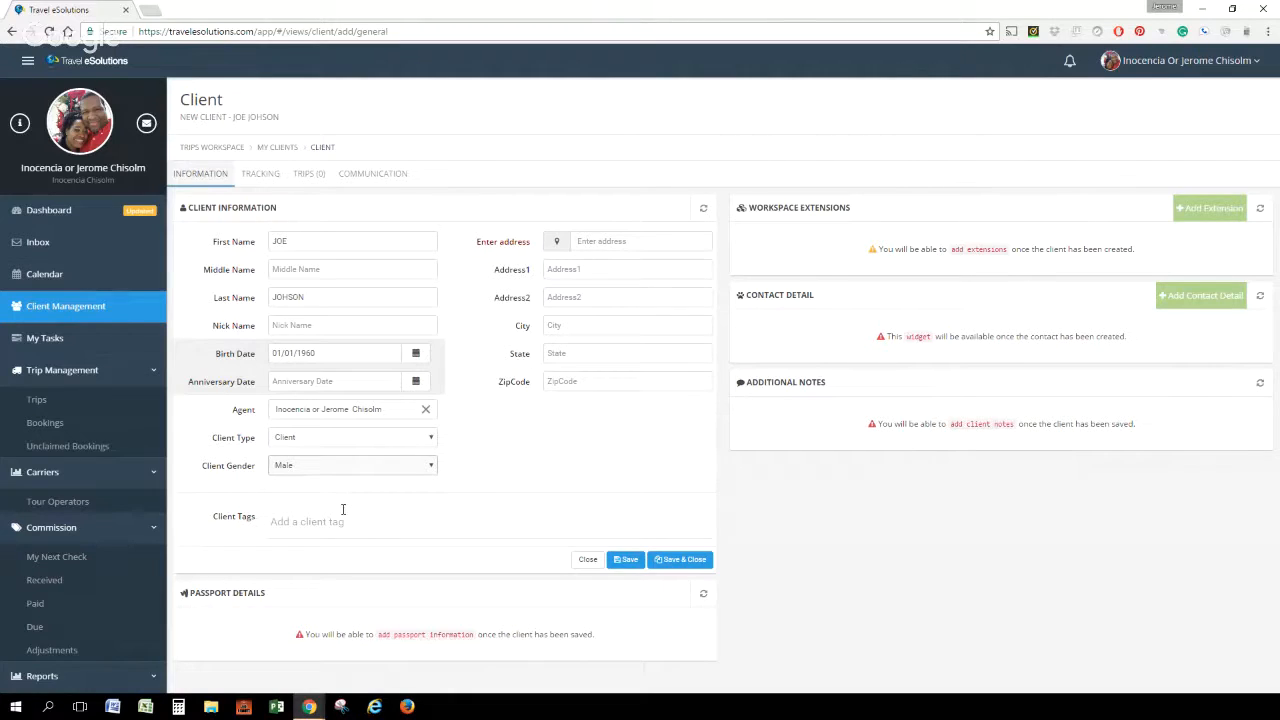
left_click(308, 521)
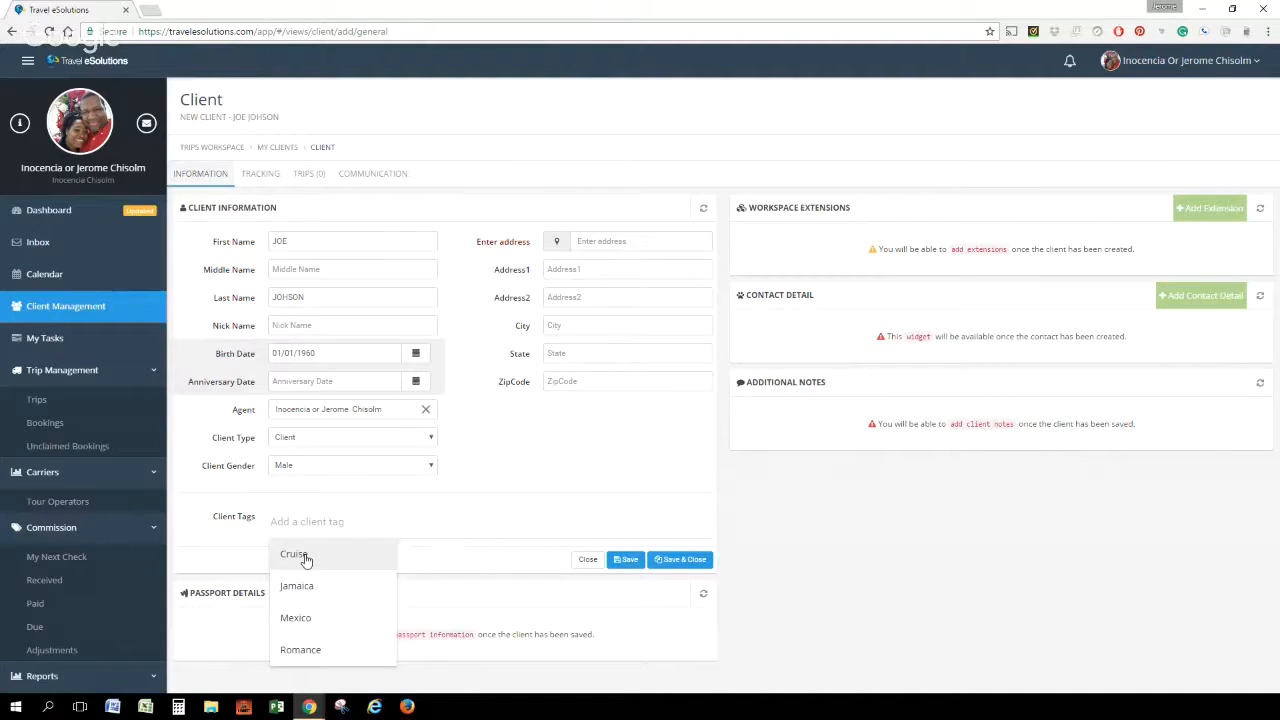
left_click(305, 556)
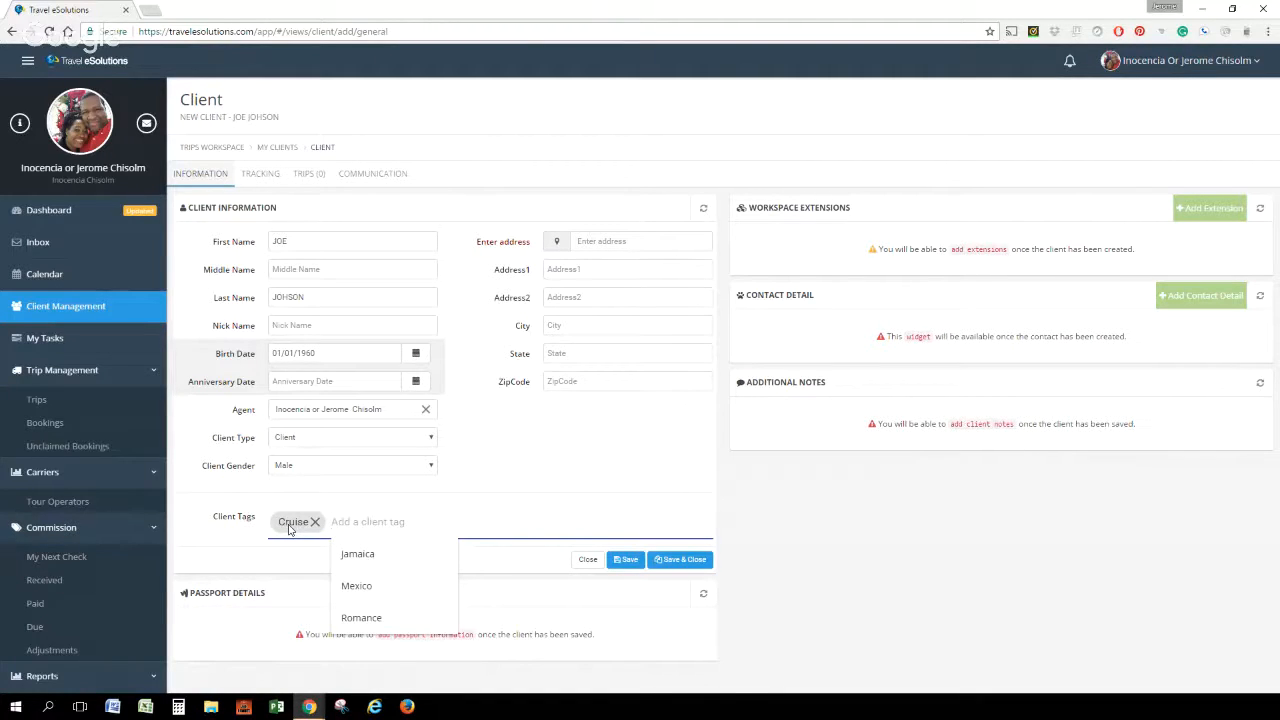
Fill in the client's street address in Address1 and the city, correcting the street's spelling
left_click(591, 267)
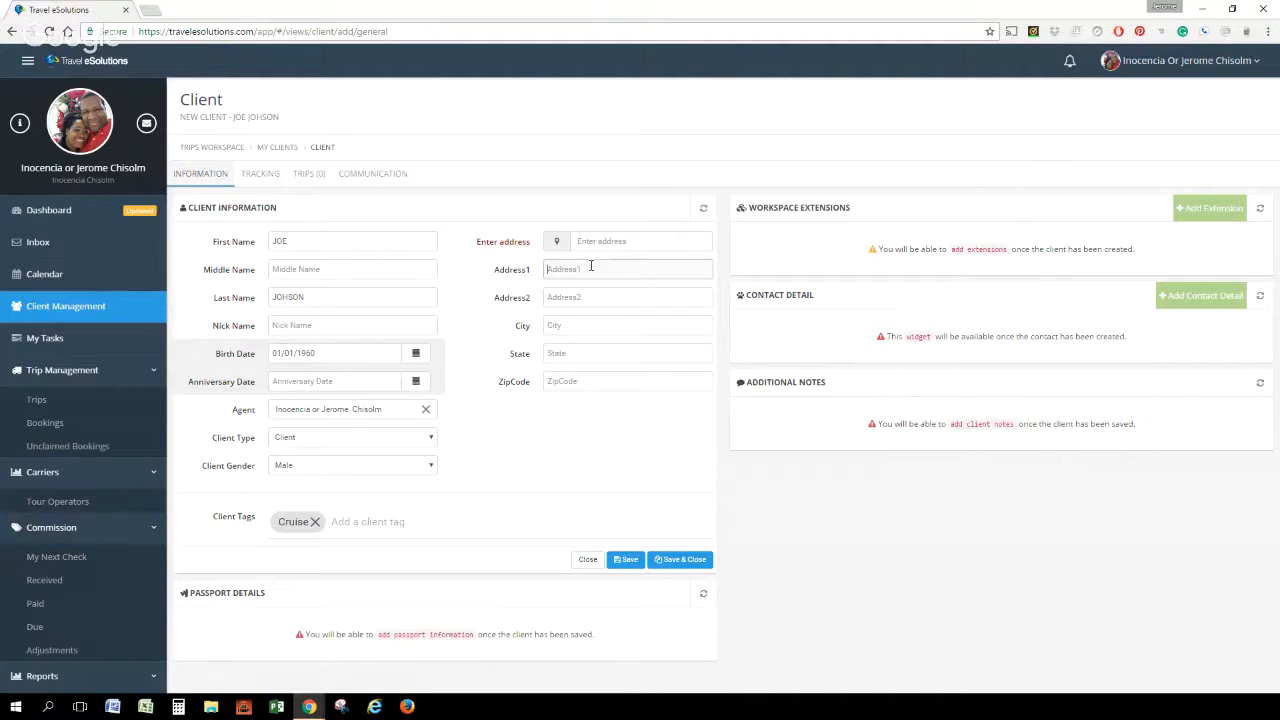
type("123")
type(" you")
key("BackSpace")
key("BackSpace")
key("BackSpace")
type("PA")
type("A")
type("K PLA")
left_click(604, 325)
type("NY")
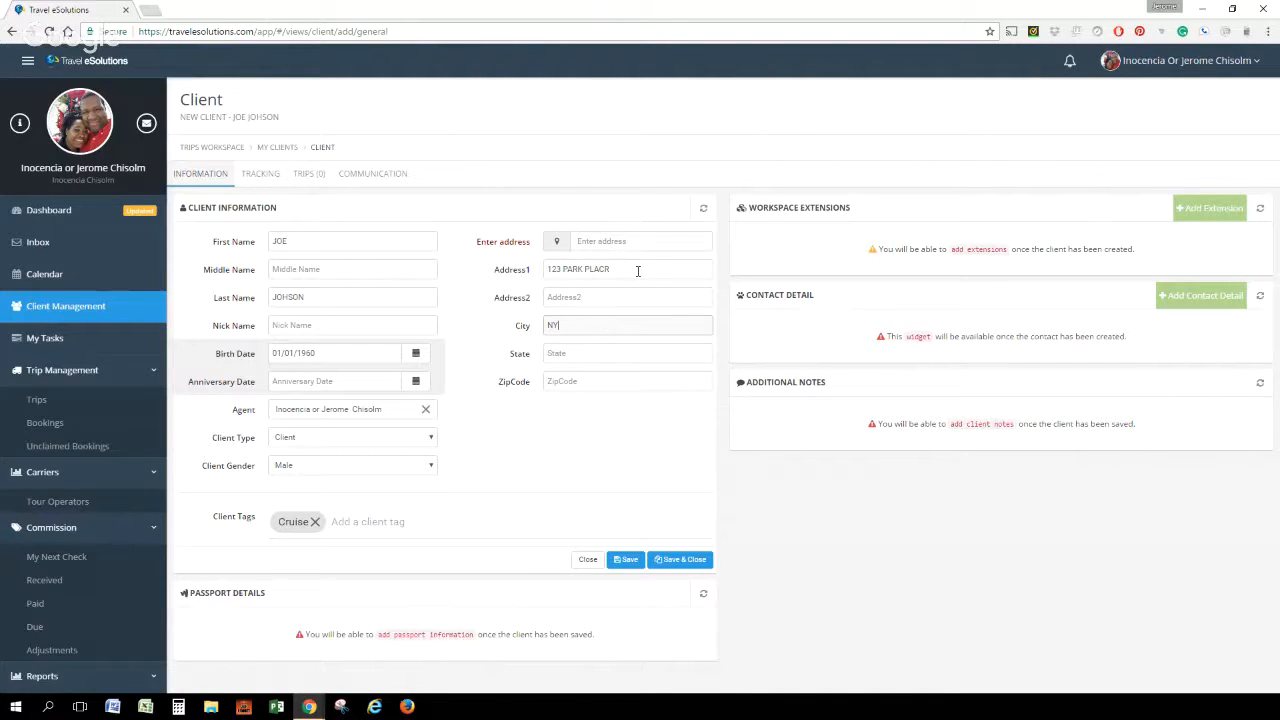
left_click(634, 270)
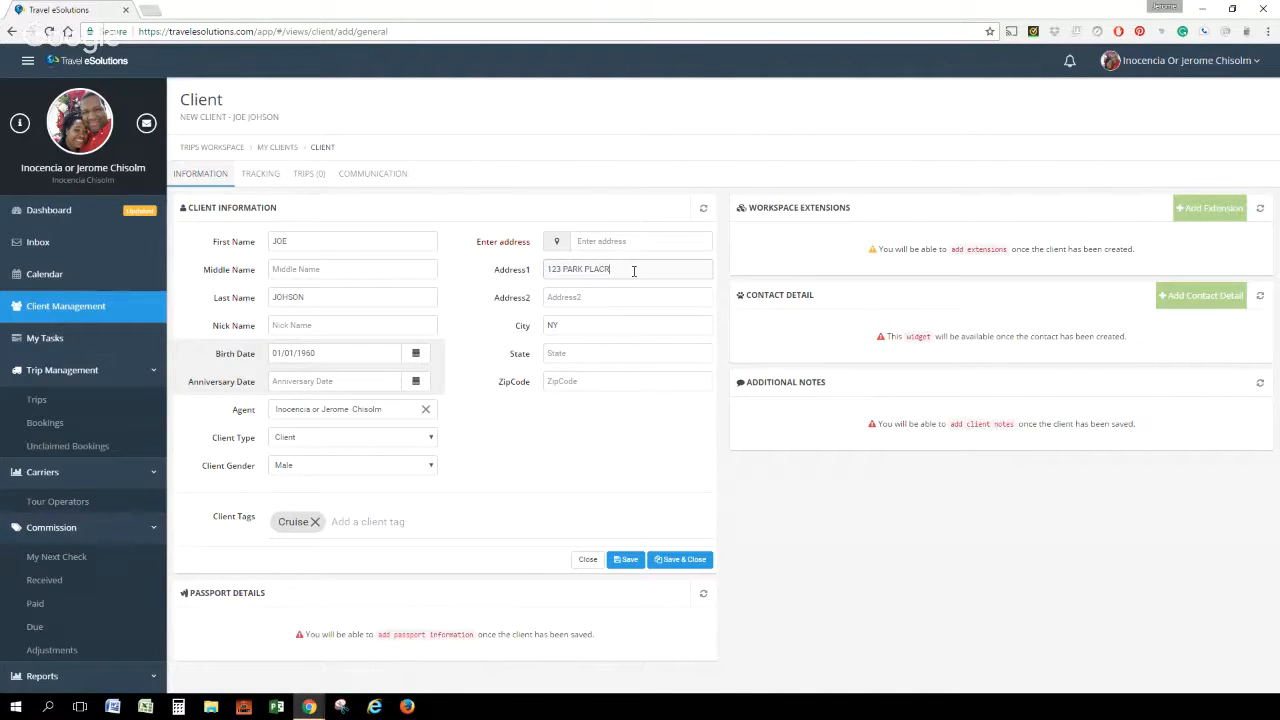
key("BackSpace")
Enter the client's state and ZIP code and save the new client record
left_click(570, 360)
type("NY")
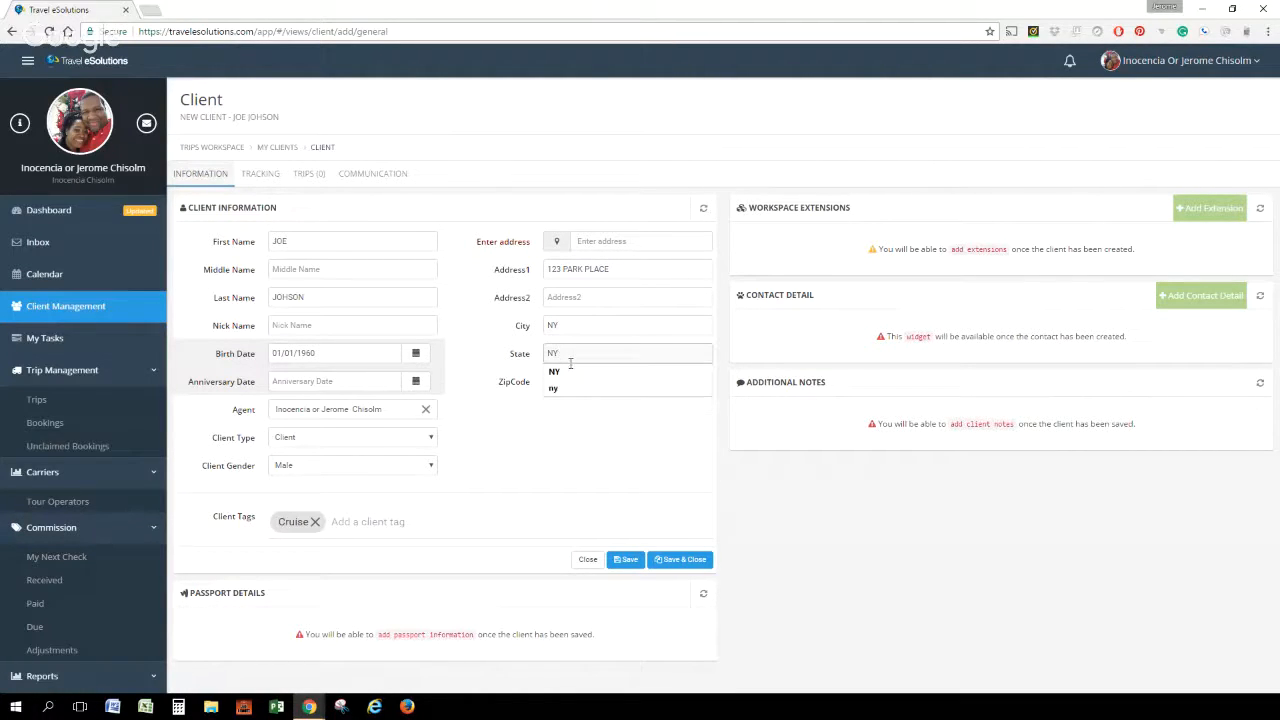
left_click(570, 372)
left_click(572, 381)
type("1")
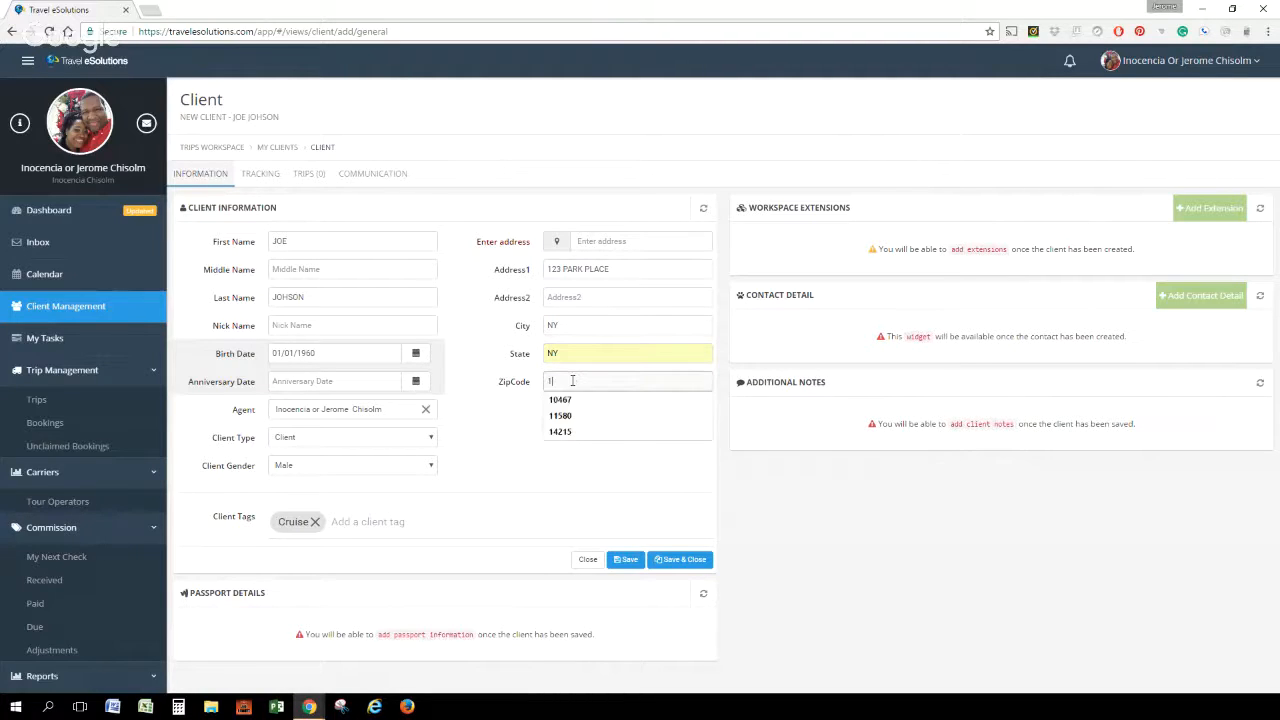
type("0010")
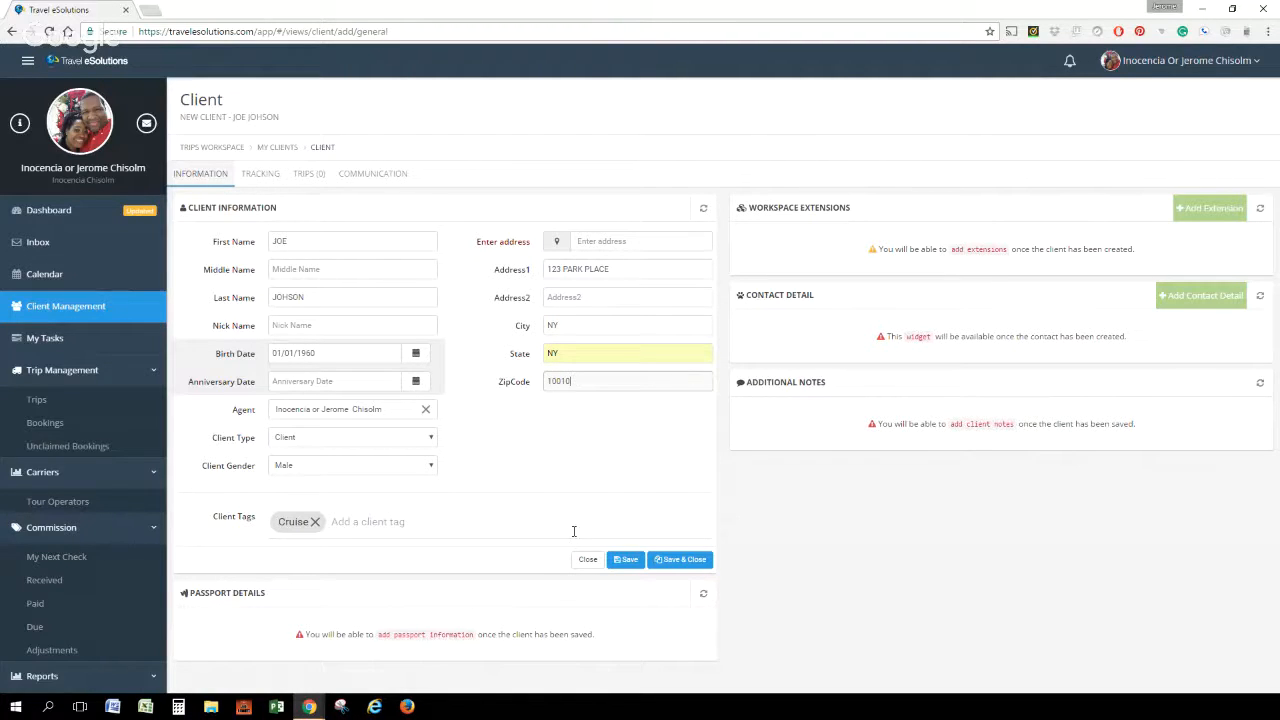
left_click(627, 562)
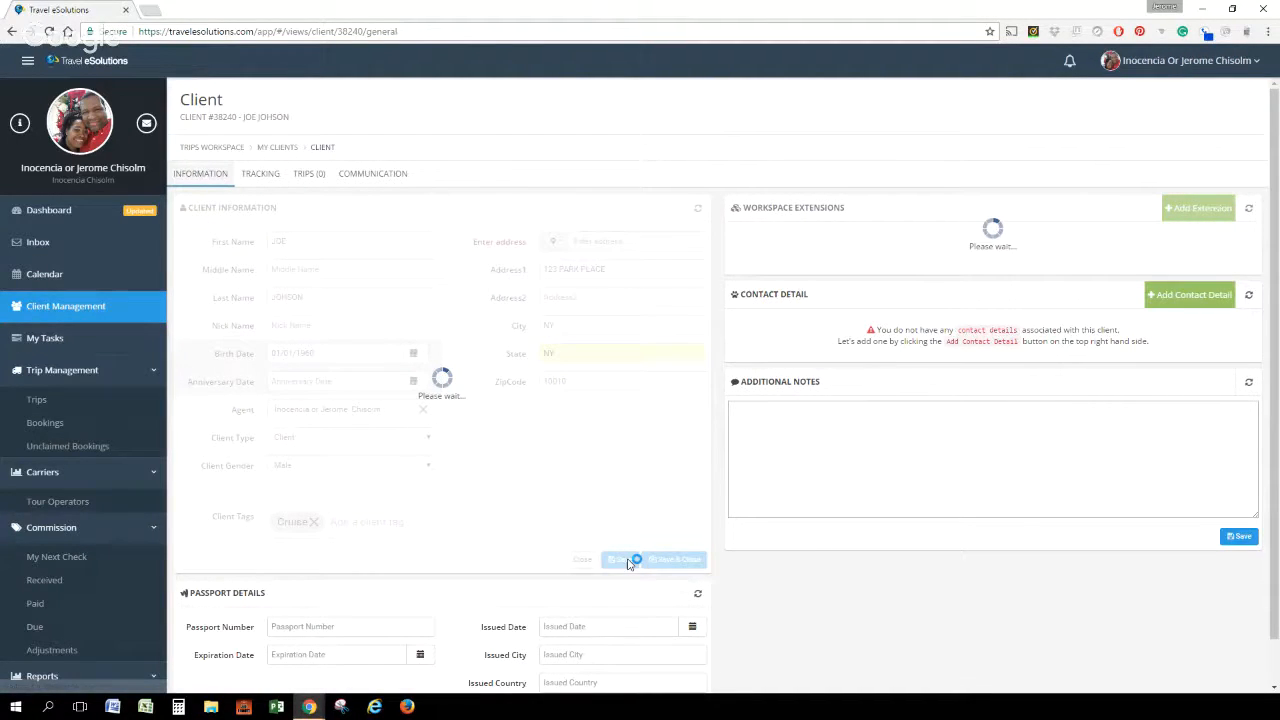
Add a Telephone contact detail of type Mobile with the client's phone number and save it
left_click(1183, 298)
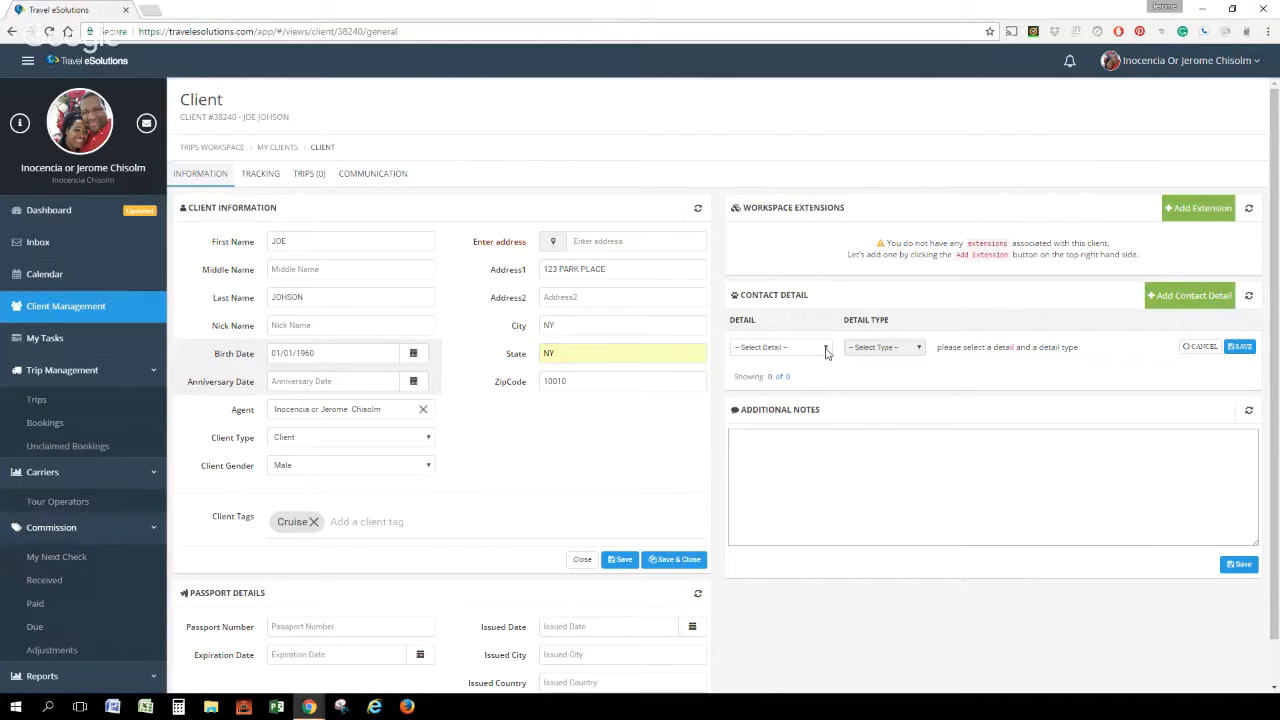
left_click(826, 350)
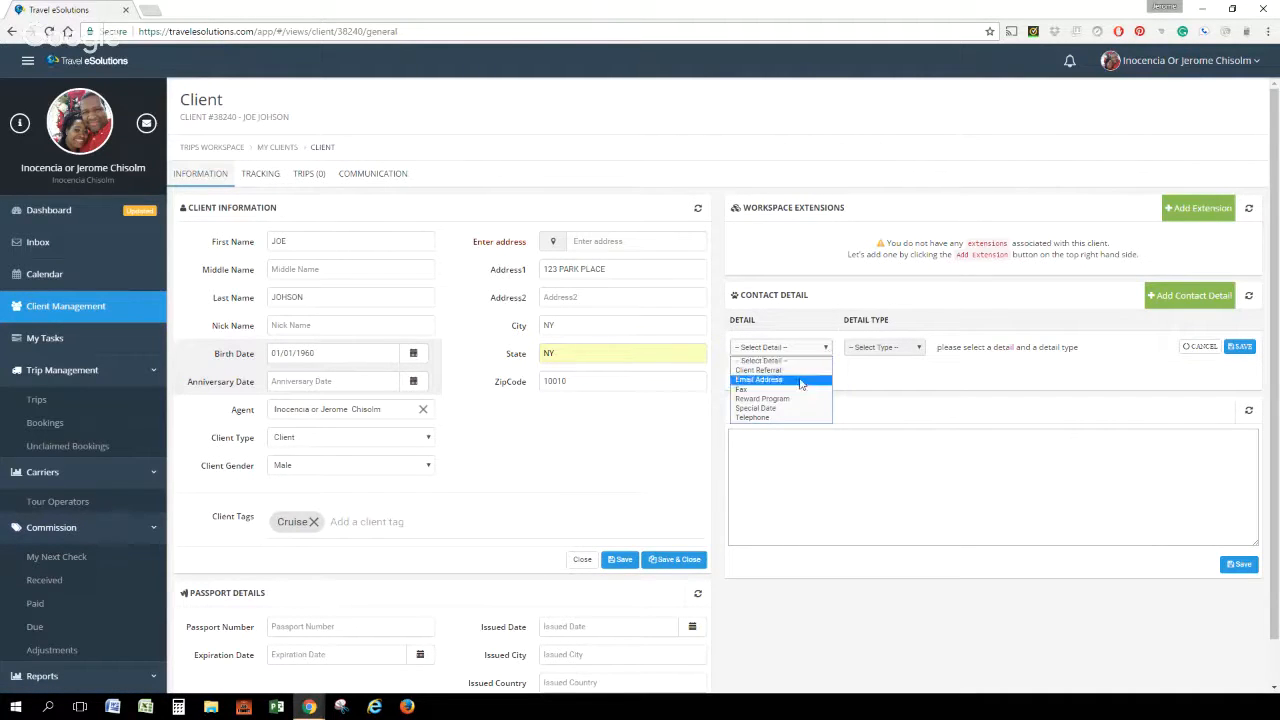
left_click(785, 417)
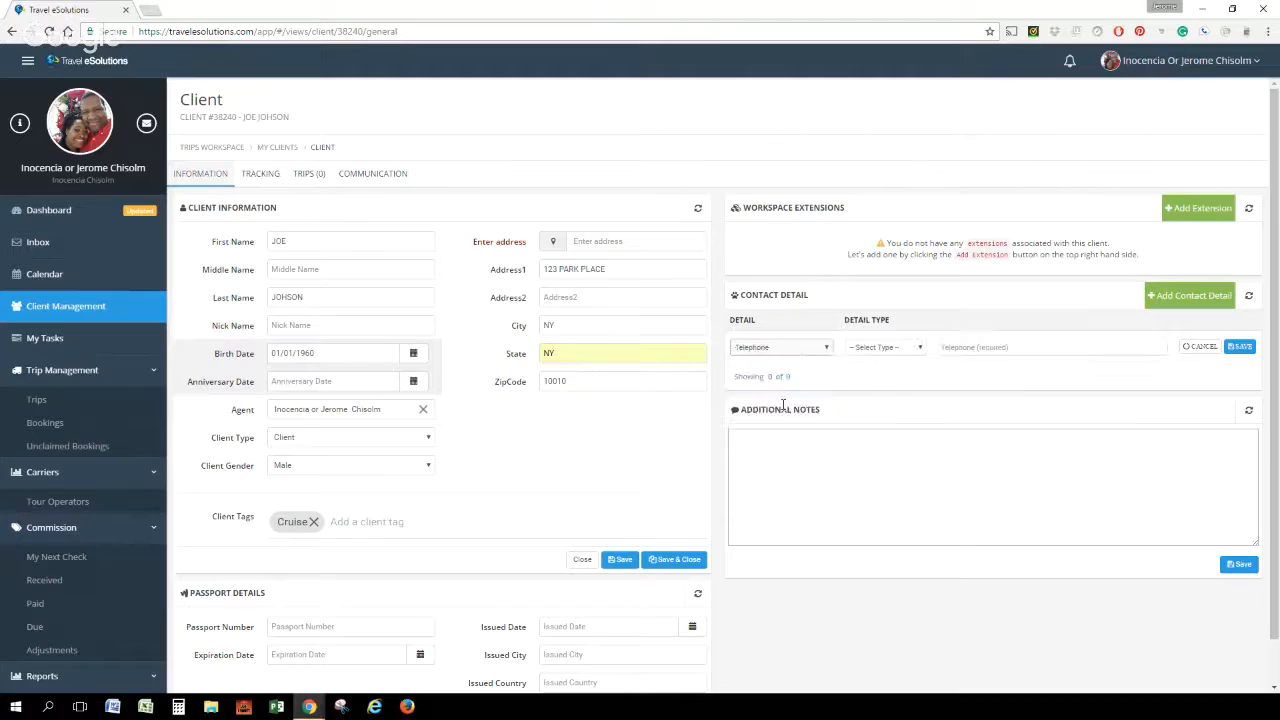
left_click(921, 353)
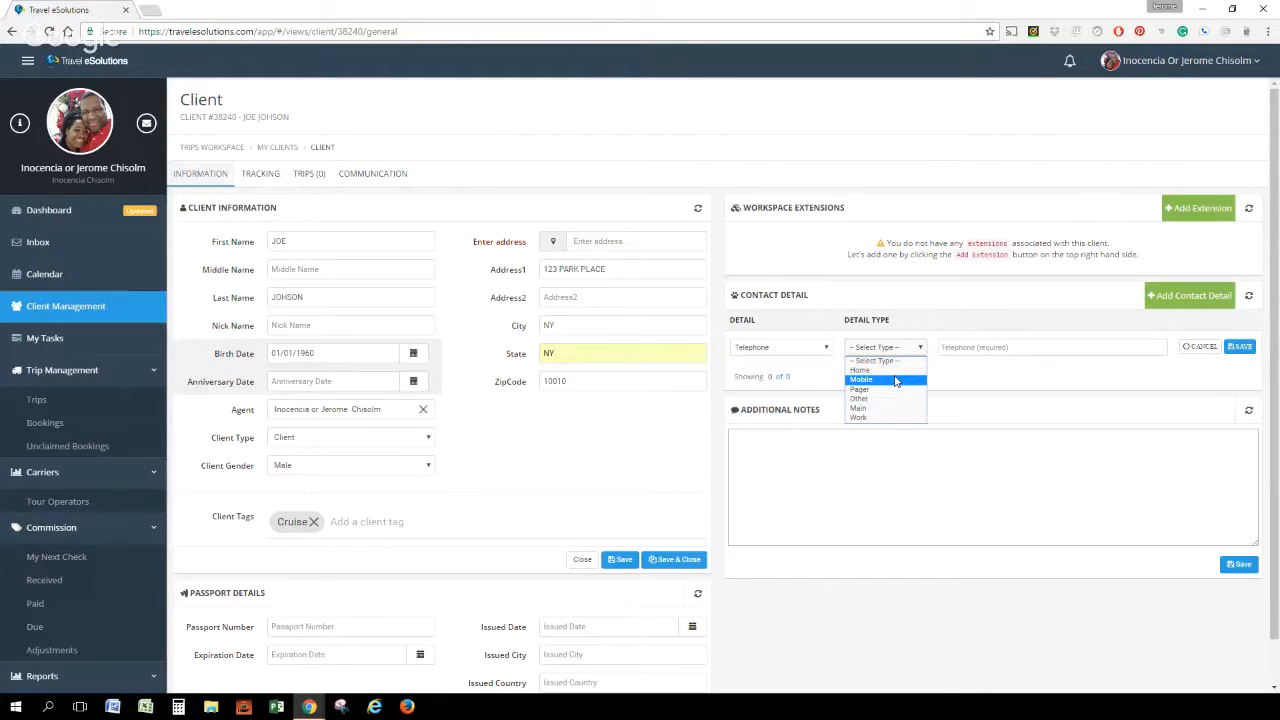
left_click(896, 381)
left_click(966, 346)
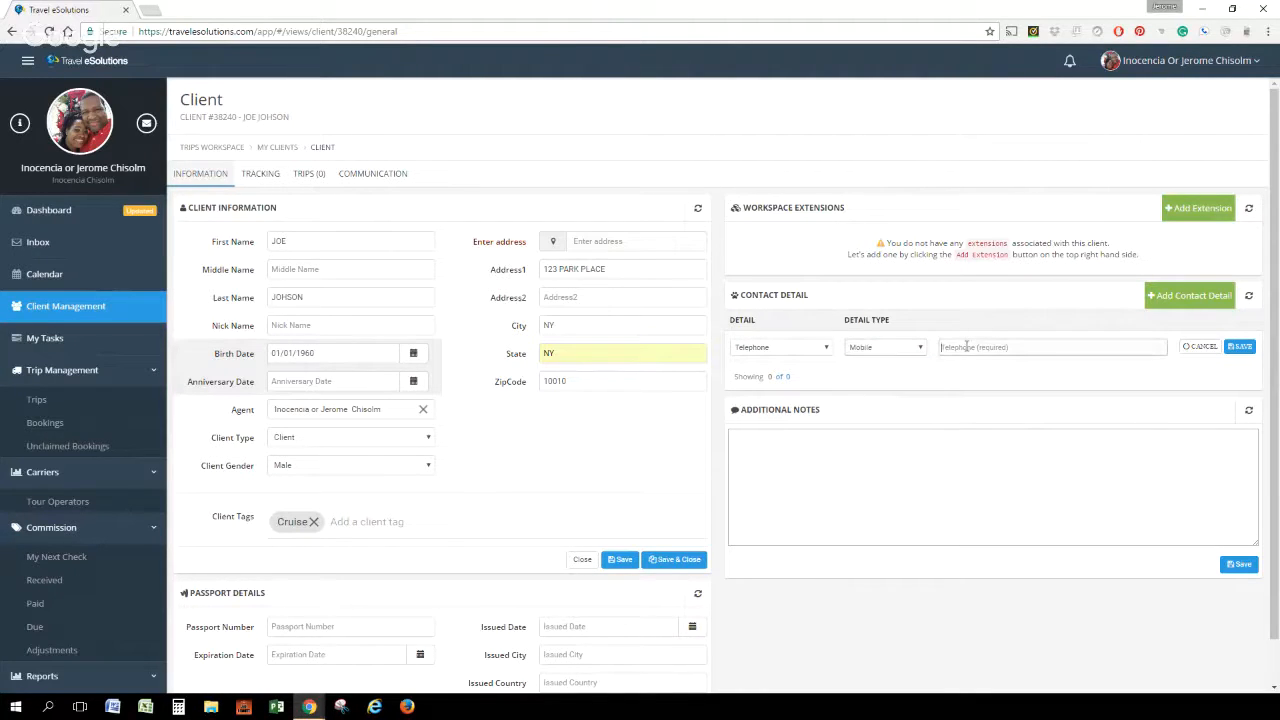
left_click(1240, 347)
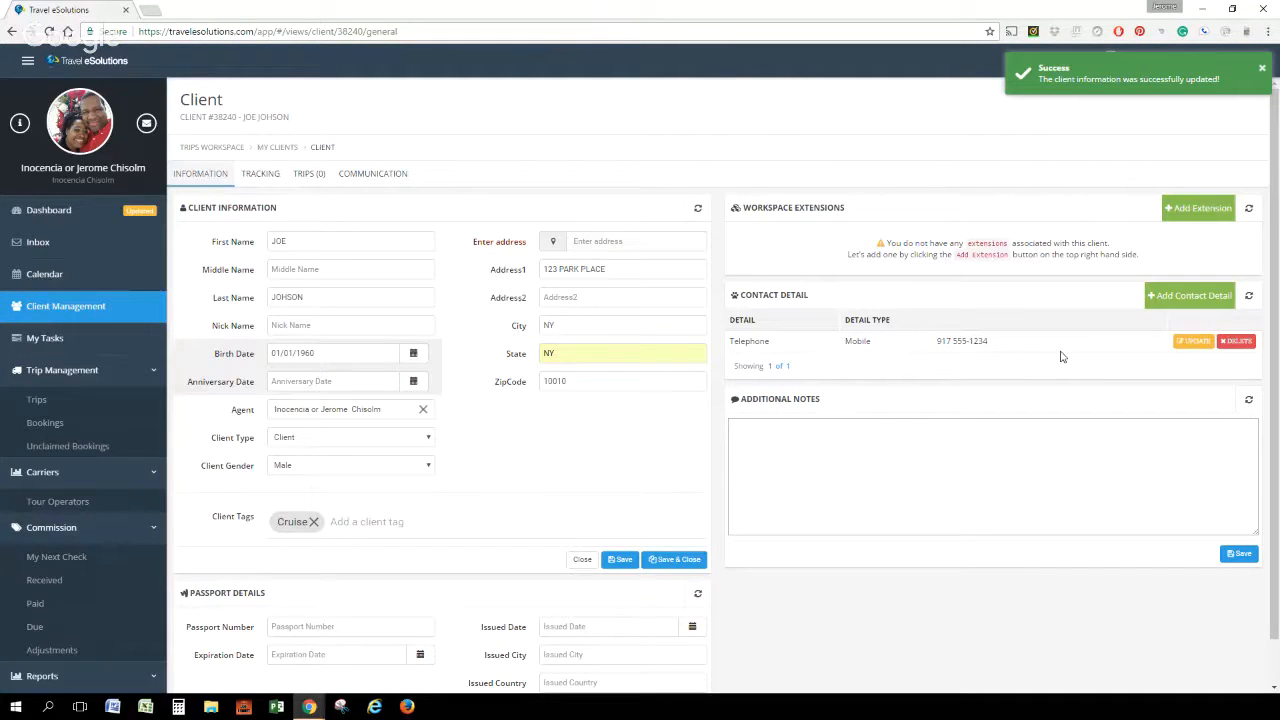
Add an Email Address contact detail of type Home with the client's e-mail and save it
left_click(1190, 297)
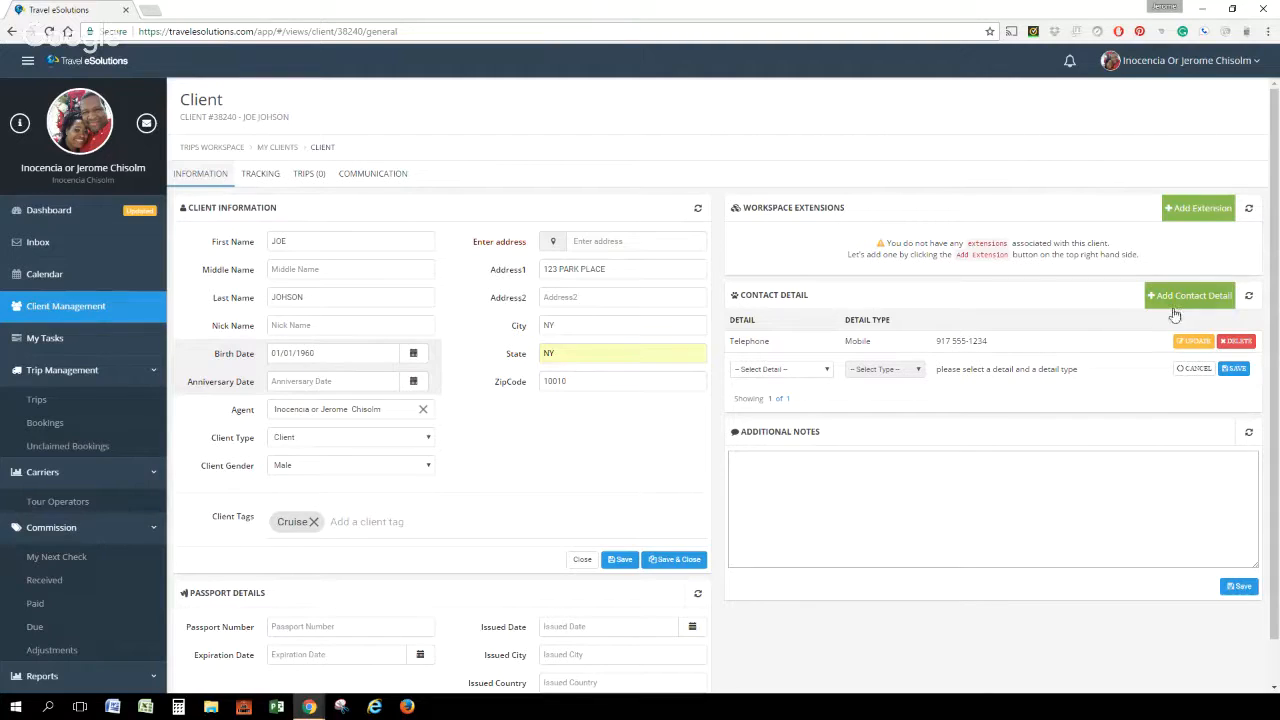
left_click(815, 372)
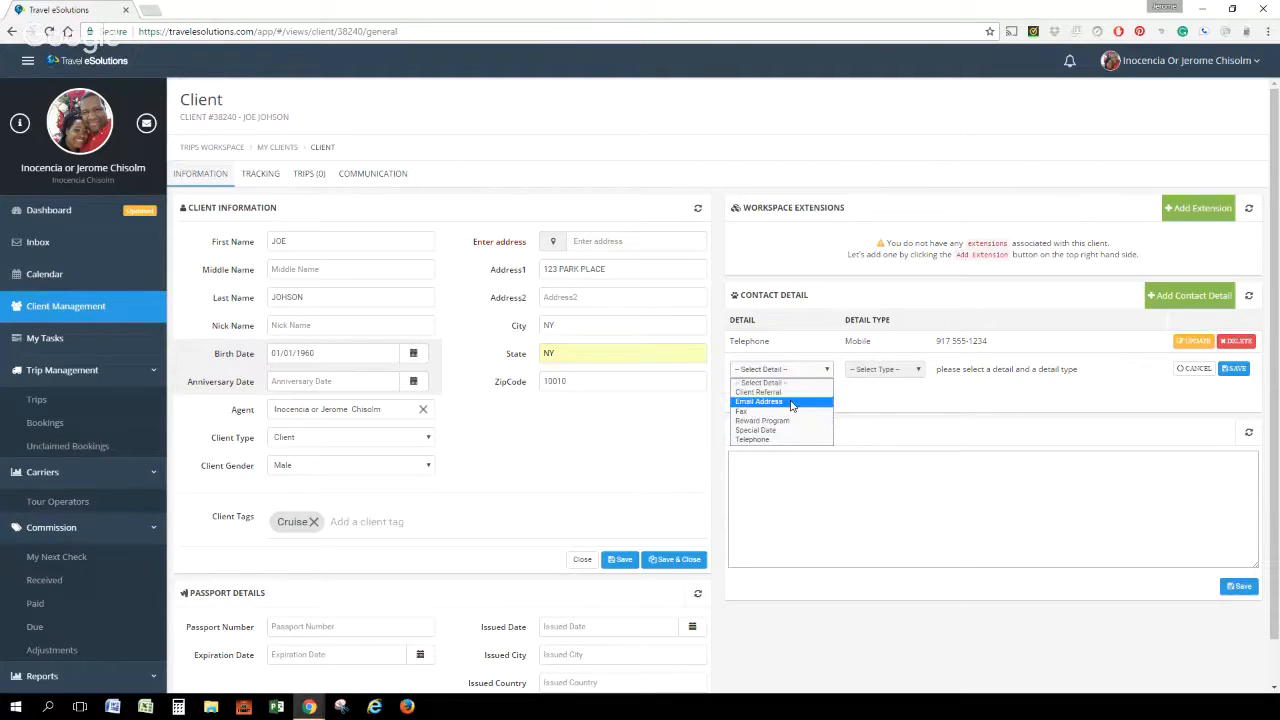
left_click(790, 401)
left_click(886, 371)
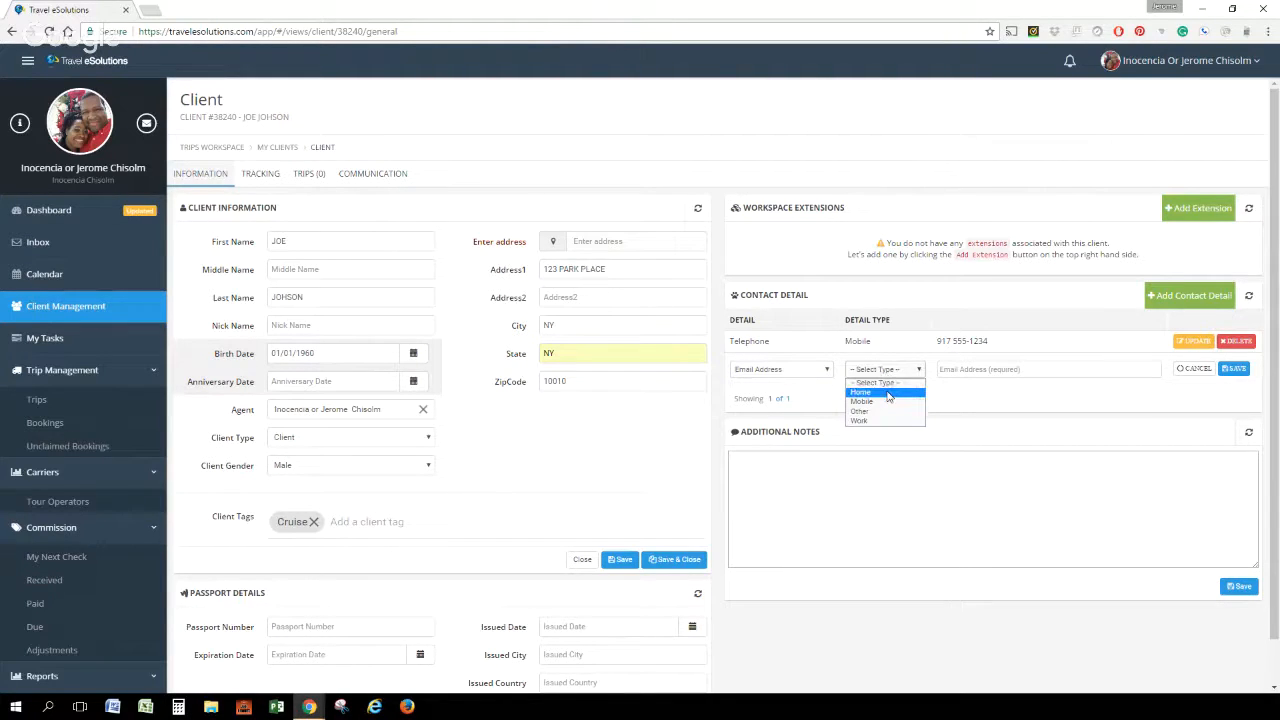
left_click(888, 396)
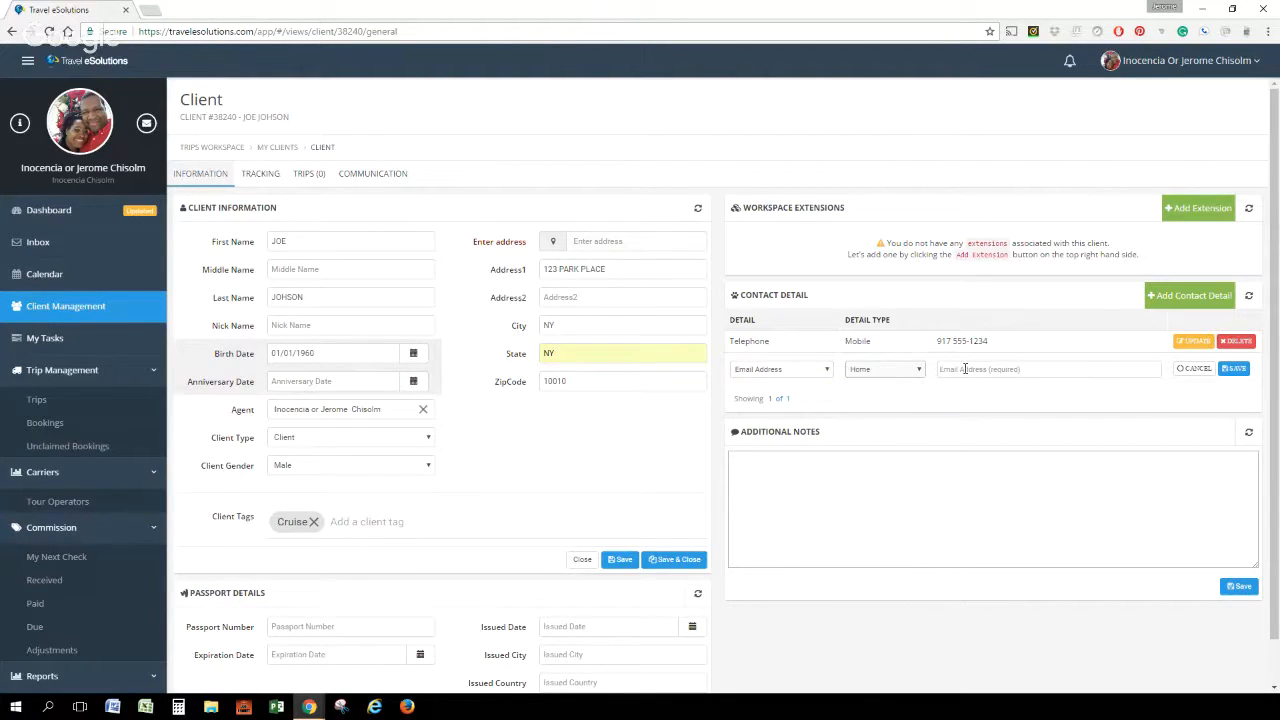
left_click(964, 368)
left_click(1234, 368)
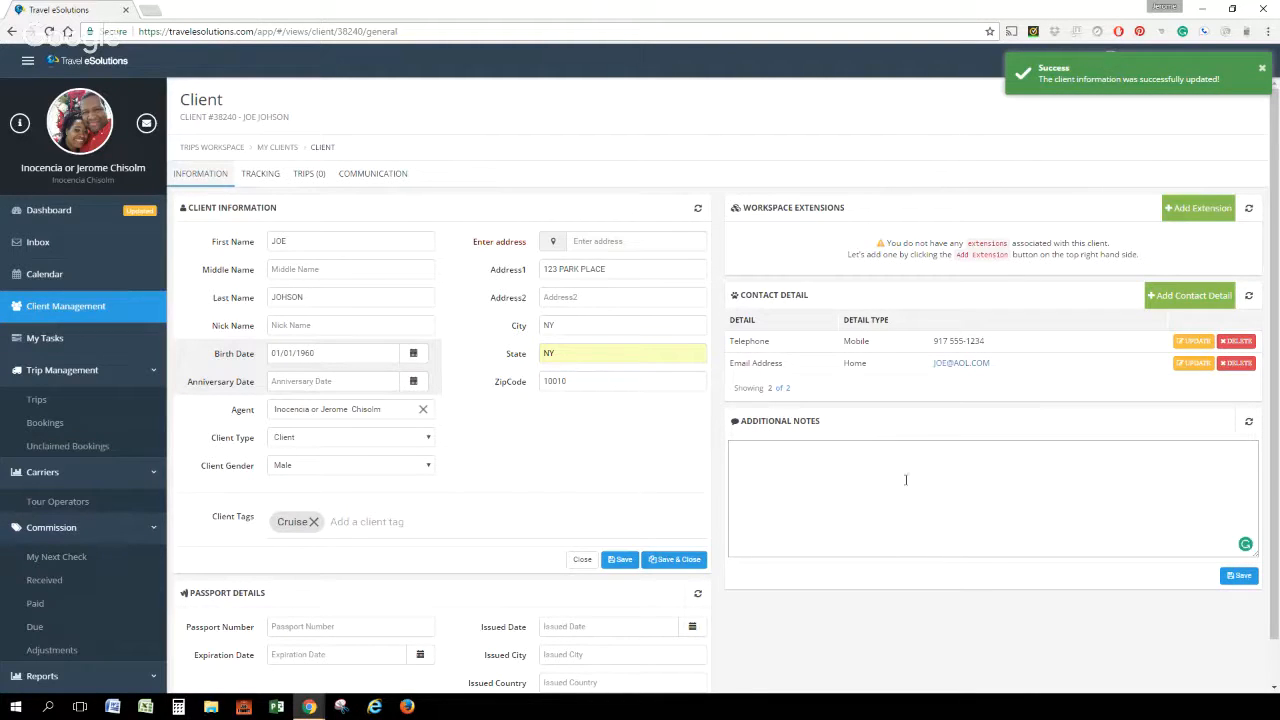
Start another contact detail for the client as a Reward Program of type TSA Known Traveler Number
left_click(784, 456)
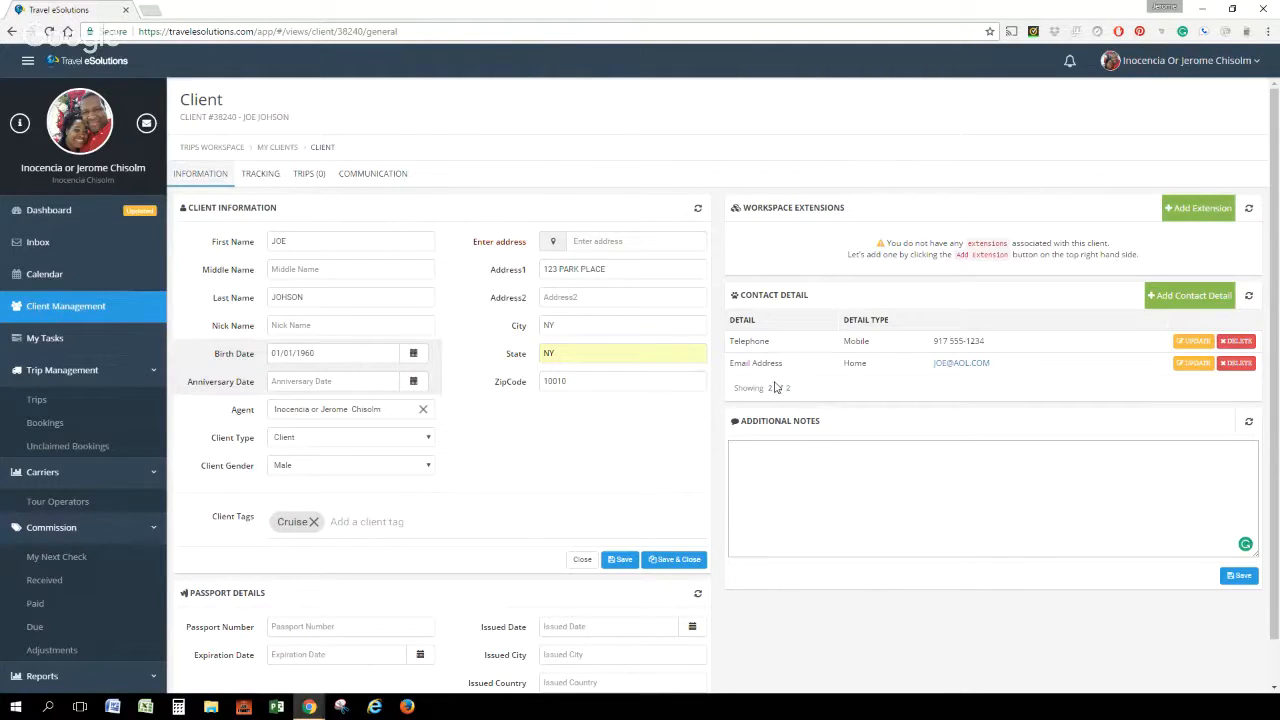
left_click(1190, 298)
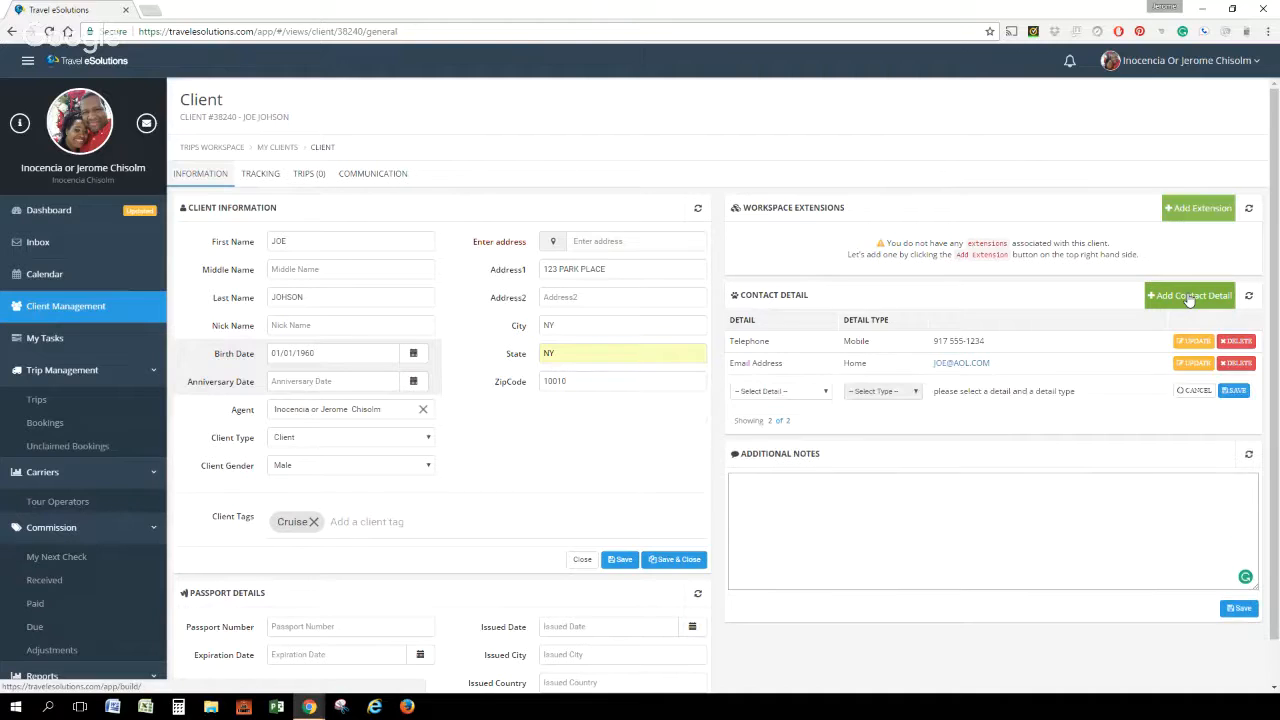
left_click(826, 393)
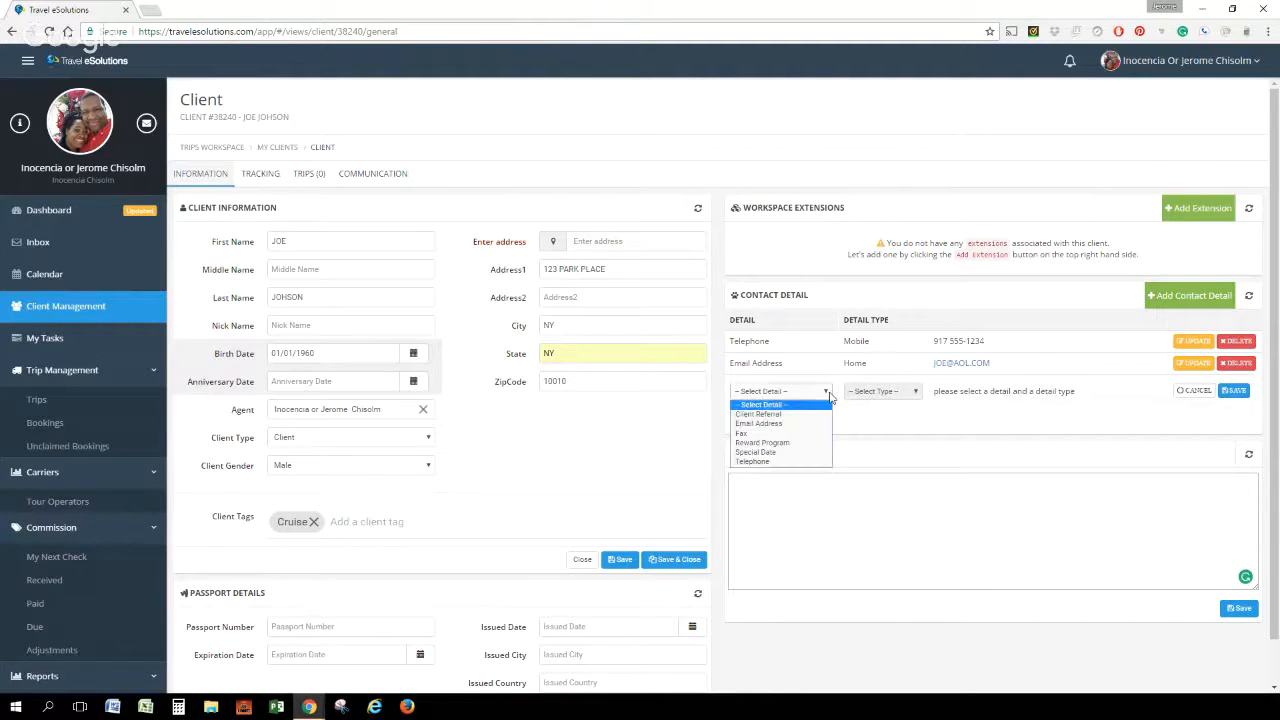
left_click(786, 445)
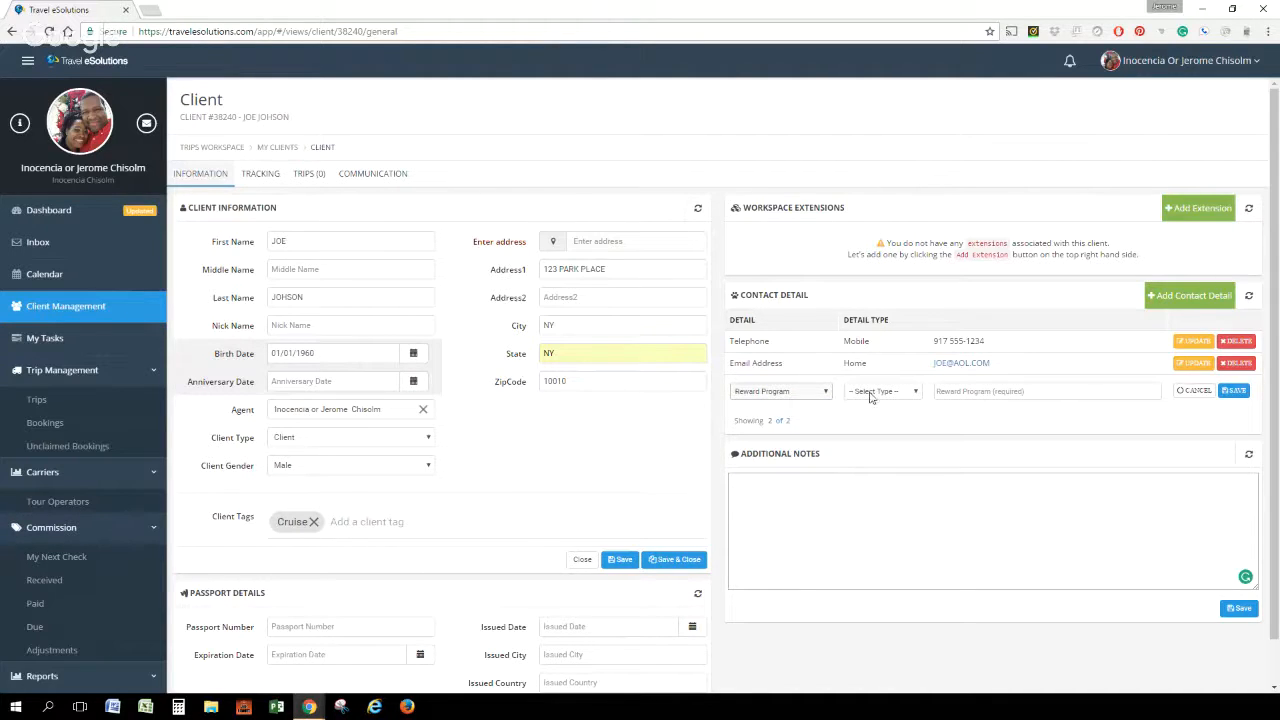
left_click(907, 395)
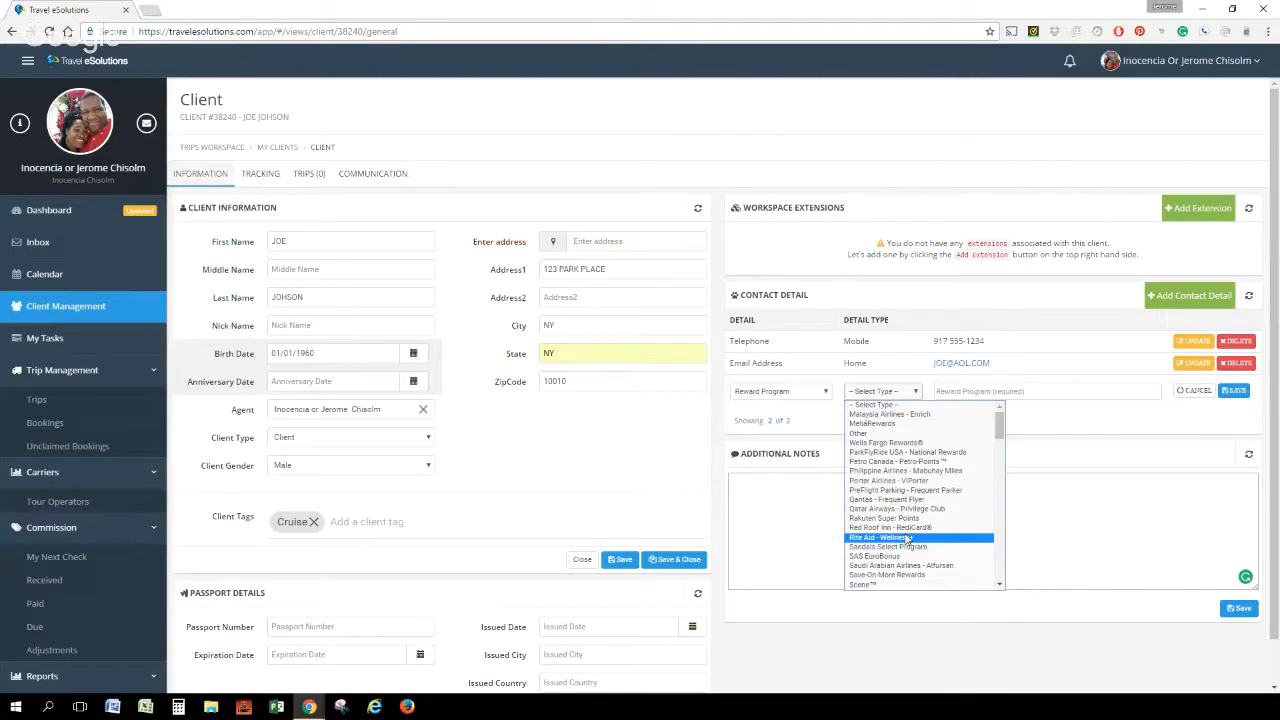
scroll(908, 538, "down", 5)
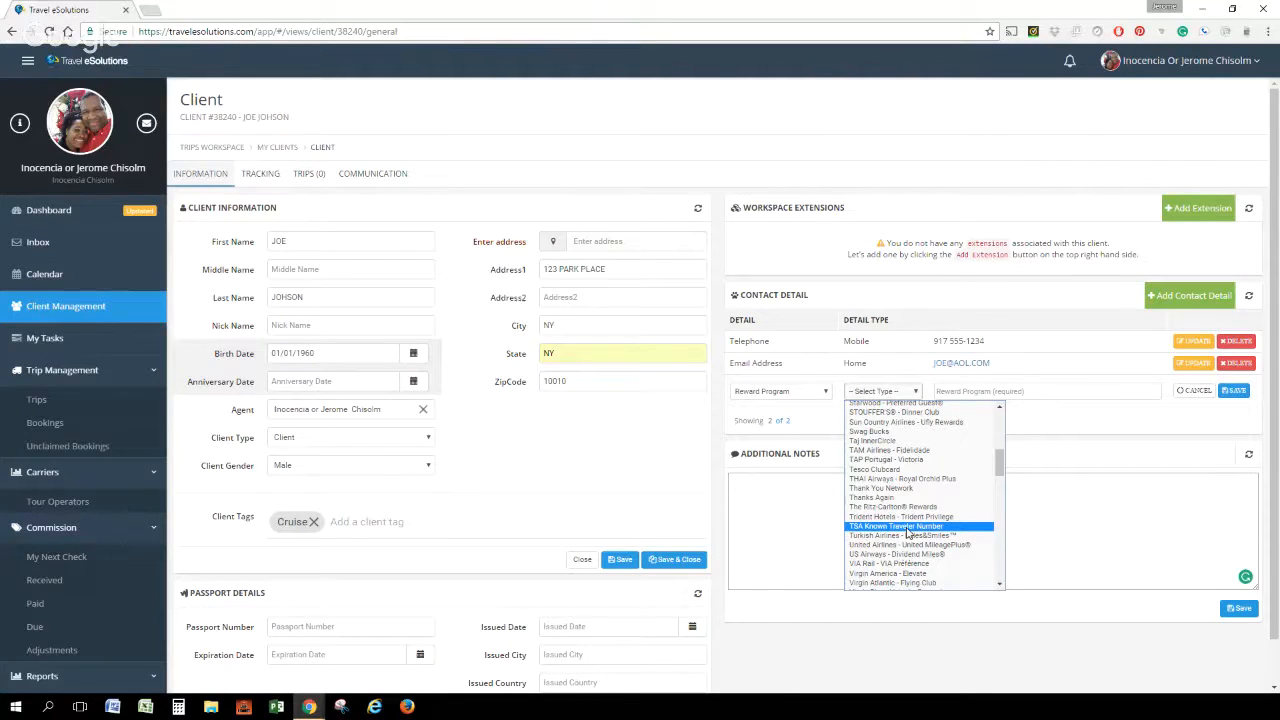
left_click(908, 527)
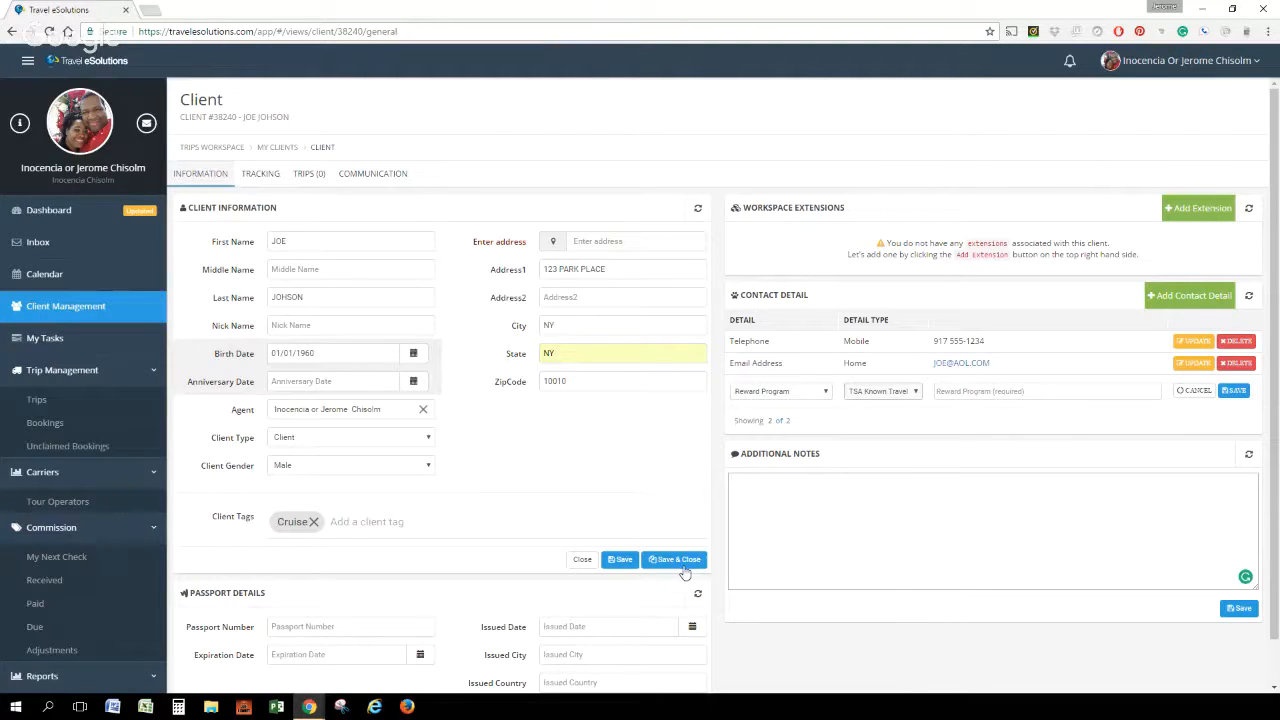
Enter "JFK + HOME AIRPORT" as the first line of the client's additional notes
left_click(758, 483)
type("JFK + HOME AIRPORT")
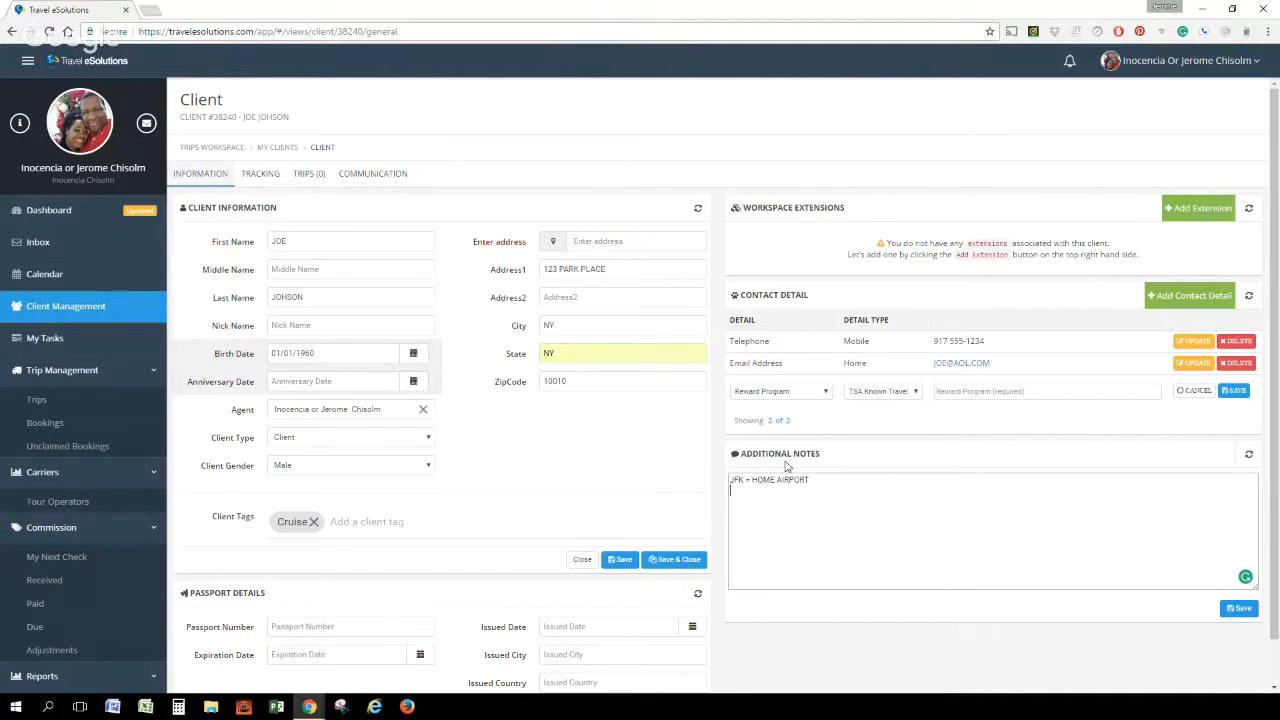
Add a second note line with the client's Visa card digits and expiry date, and save the additional notes
left_click(787, 465)
key("BackSpace")
key("BackSpace")
left_click(782, 504)
scroll(640, 560, "down", 1)
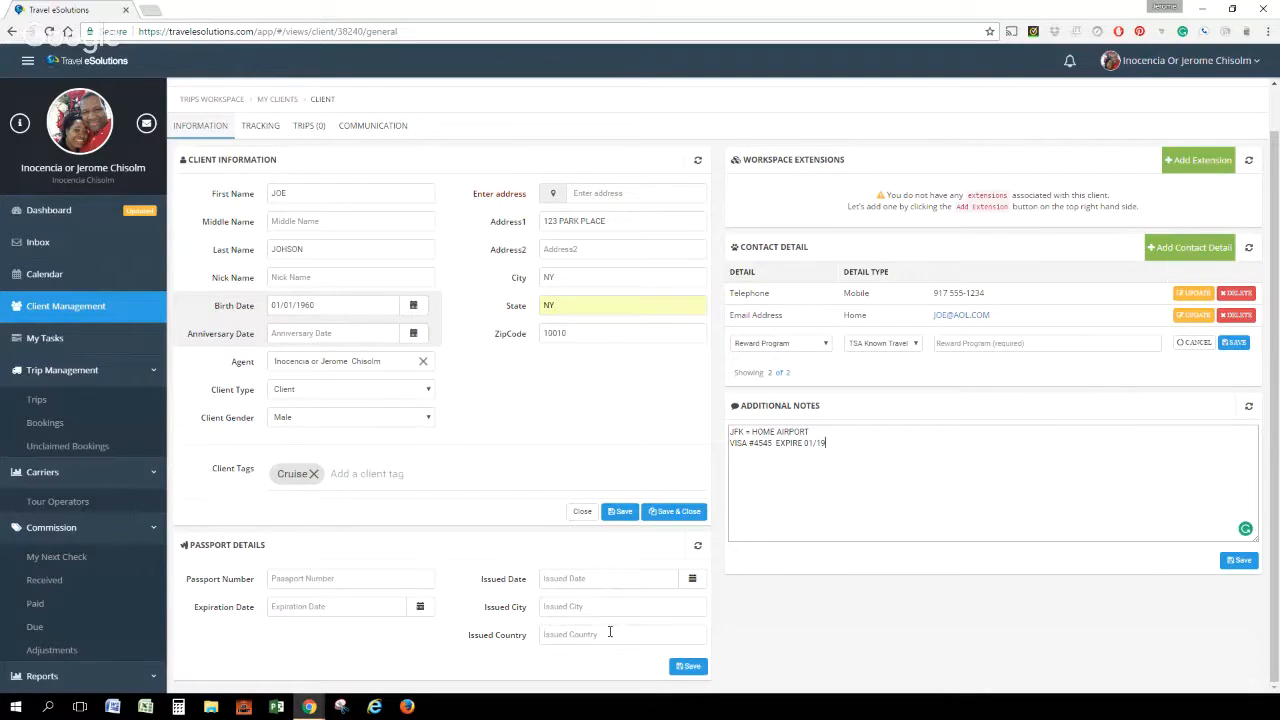
left_click(1120, 448)
left_click(1240, 561)
Start a new client record from Client Management and enter the client's first, middle and last names
left_click(60, 307)
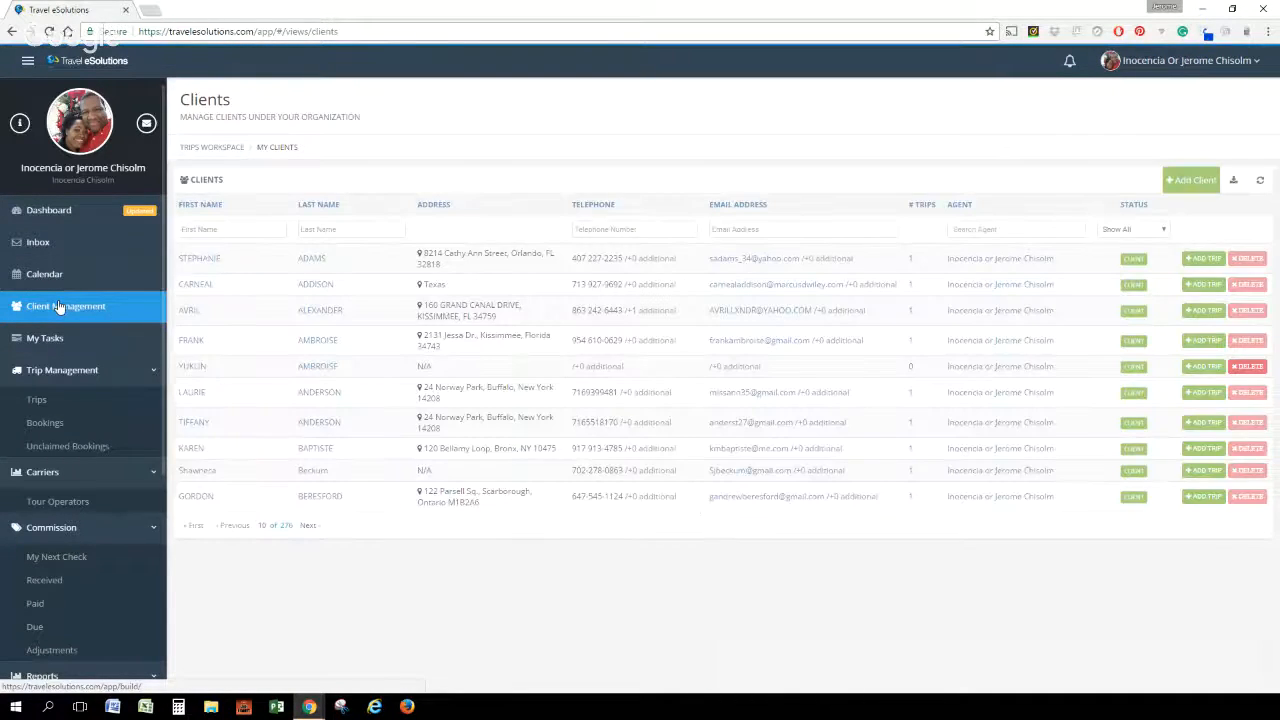
left_click(1190, 180)
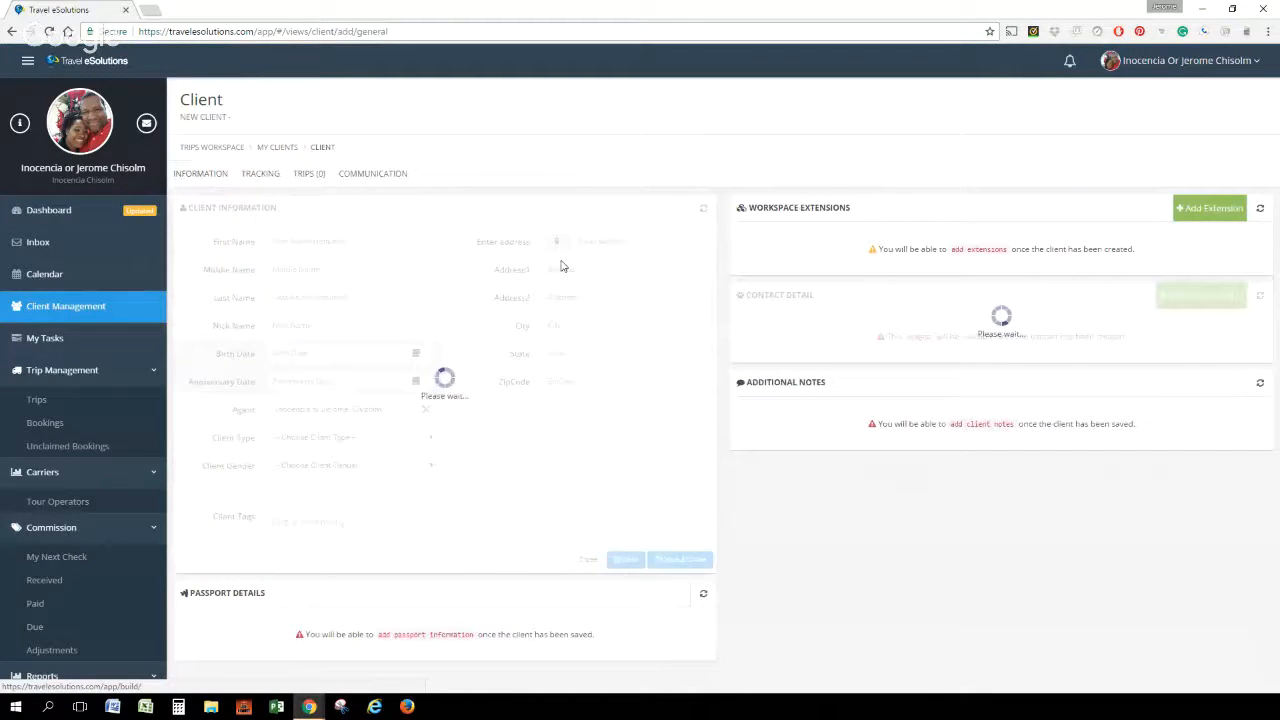
left_click(313, 241)
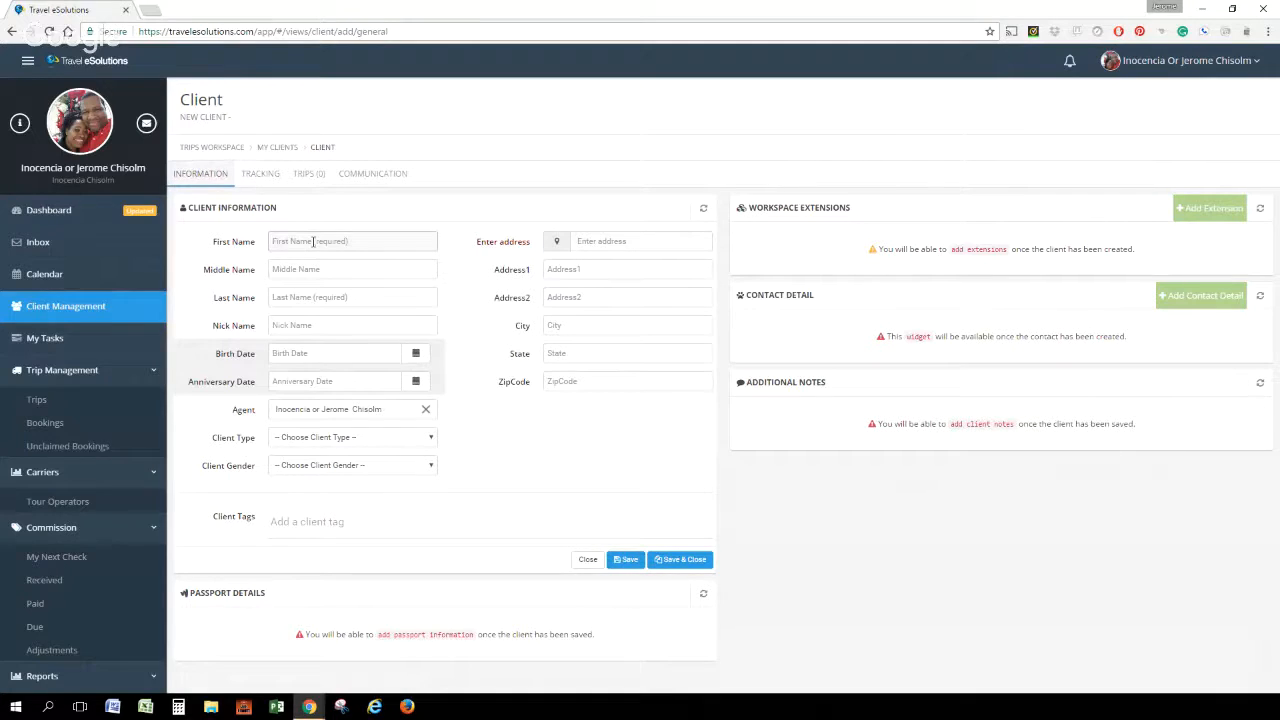
type("JANE")
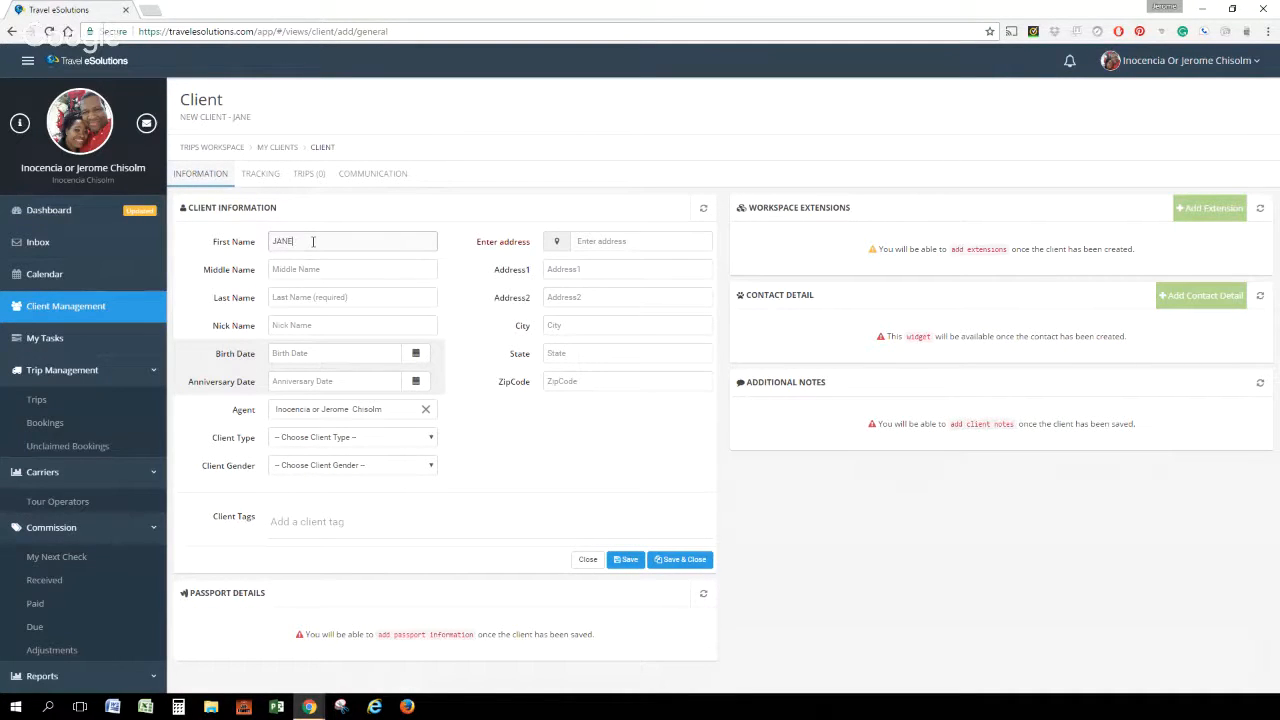
key("Tab")
type("DOE")
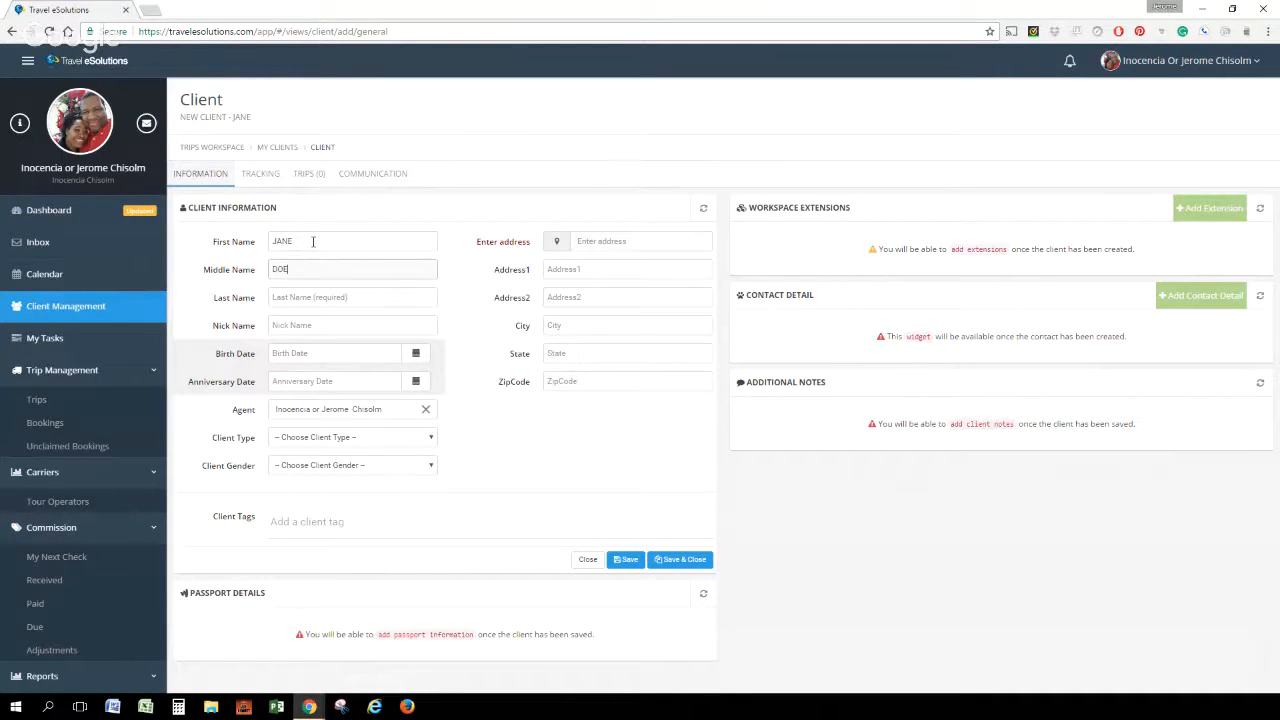
left_click(312, 292)
type("CAR")
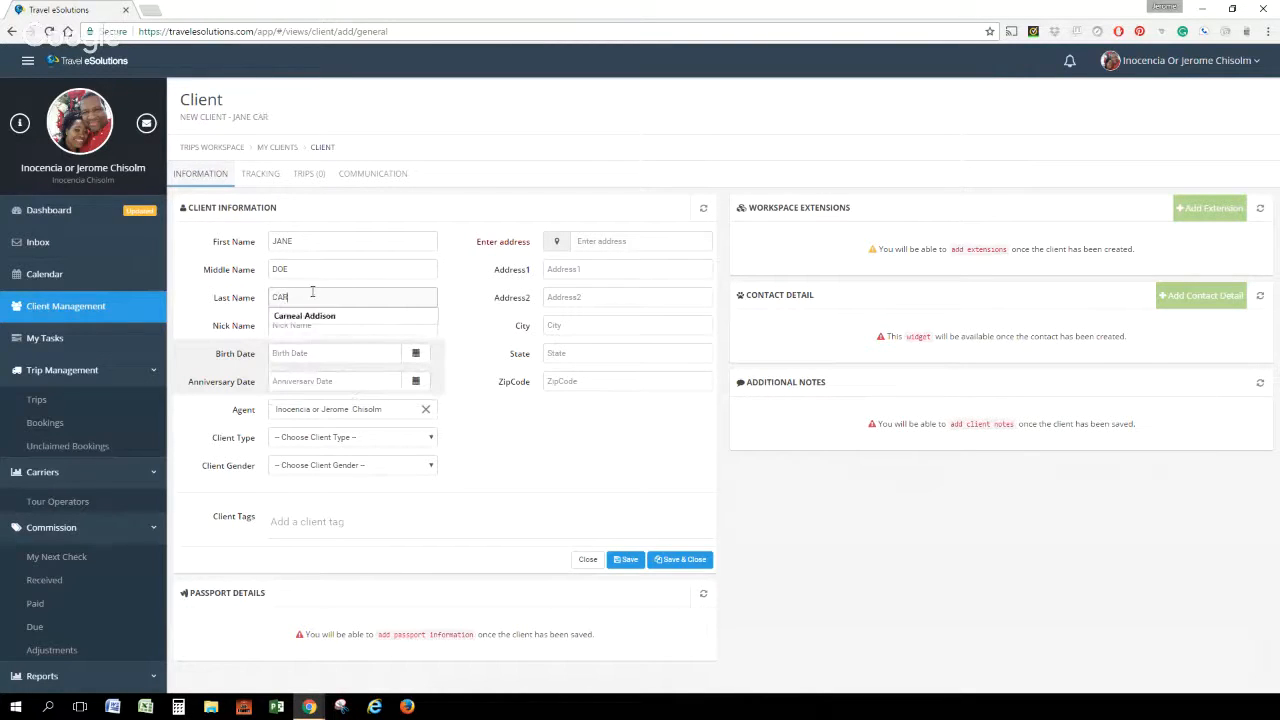
type("OL")
Enter the new client's date of birth in the Birth Date field
left_click(322, 355)
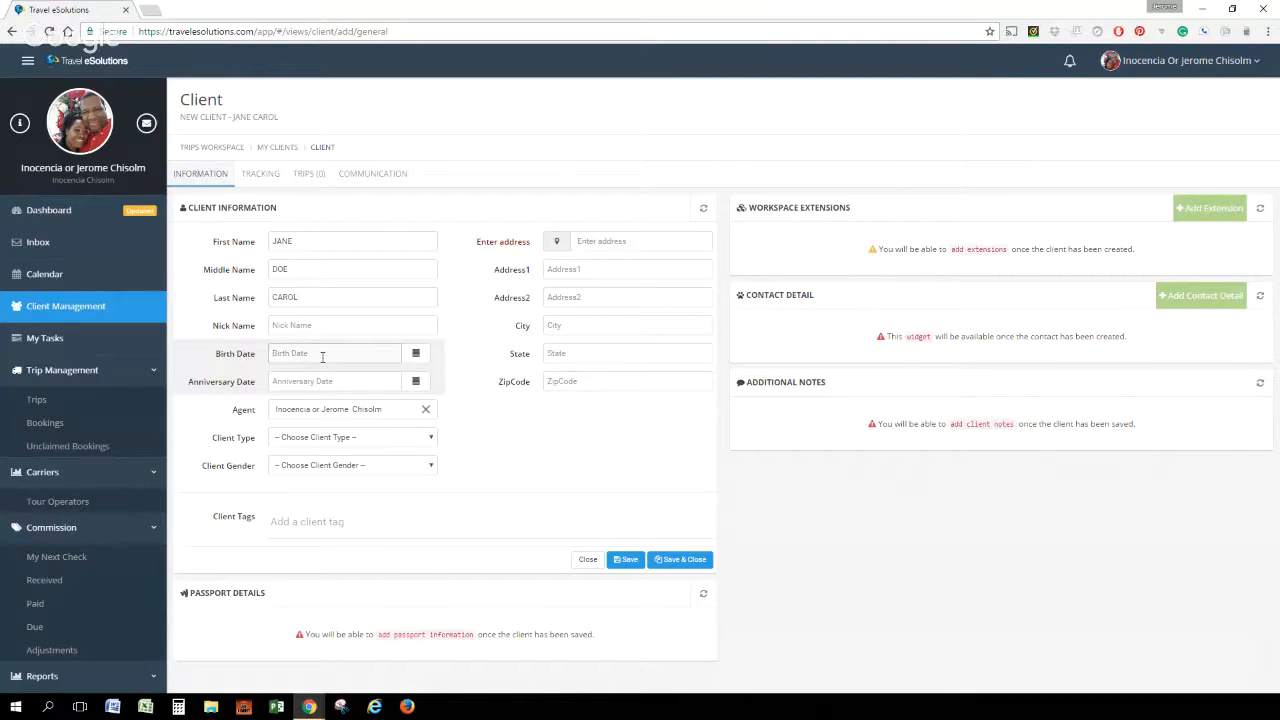
type("03")
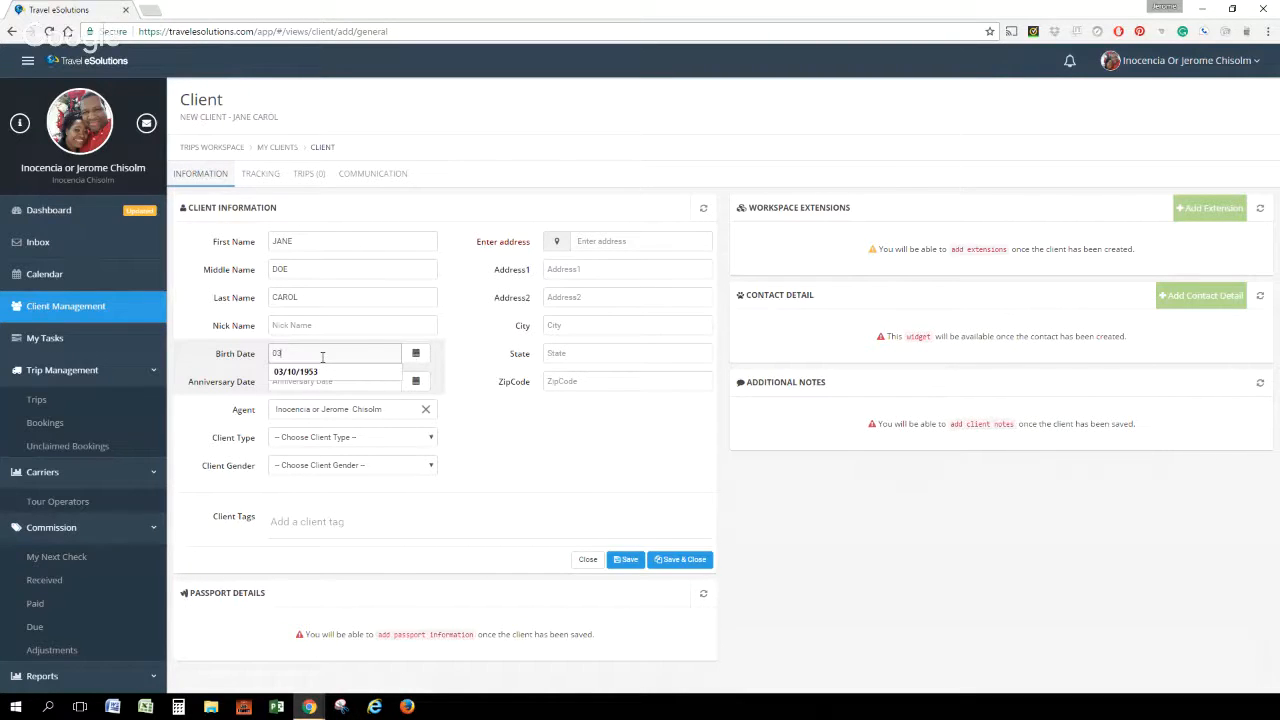
type("/21/19")
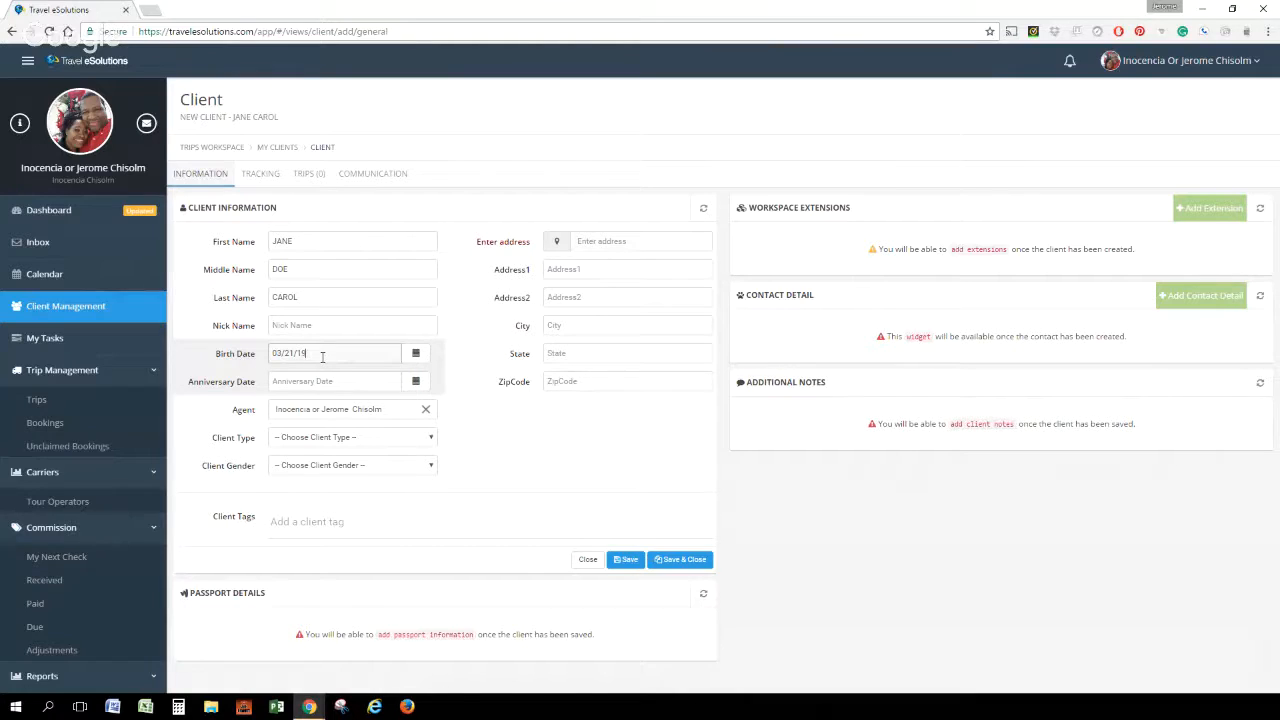
type("63")
Set the client type to Client and the gender to Female, and add the Cruise client tag
left_click(432, 440)
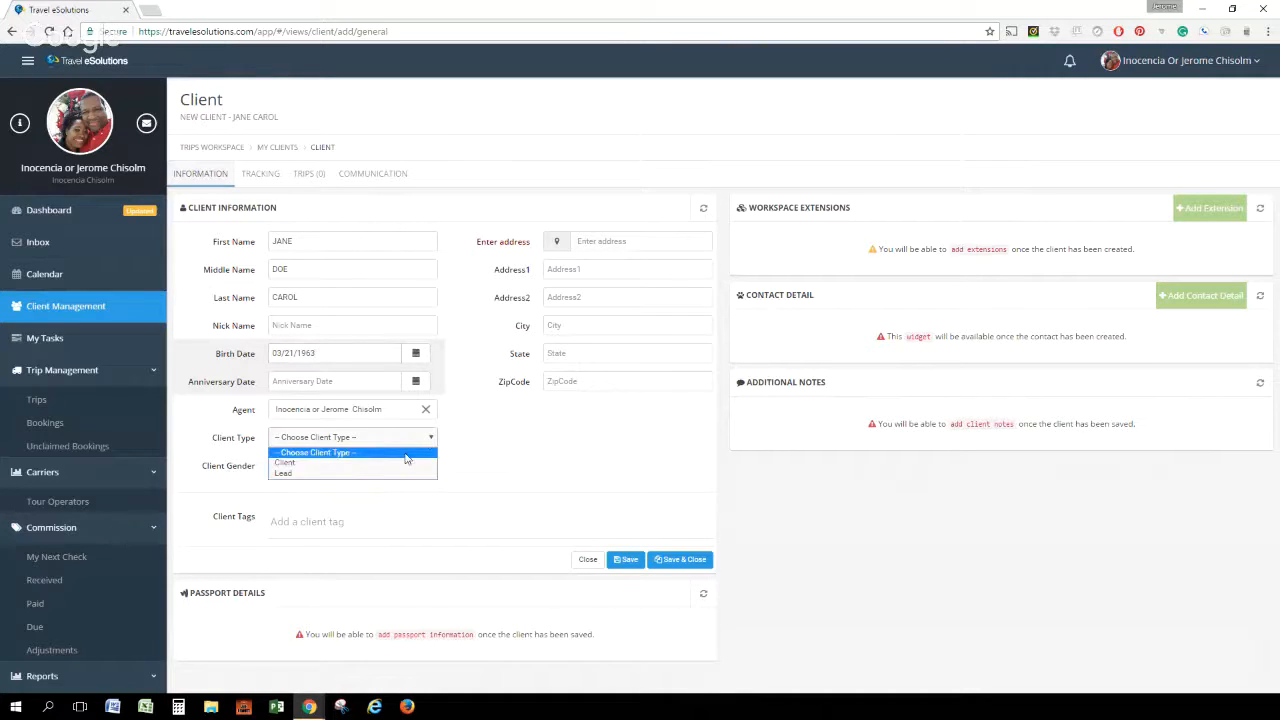
left_click(393, 464)
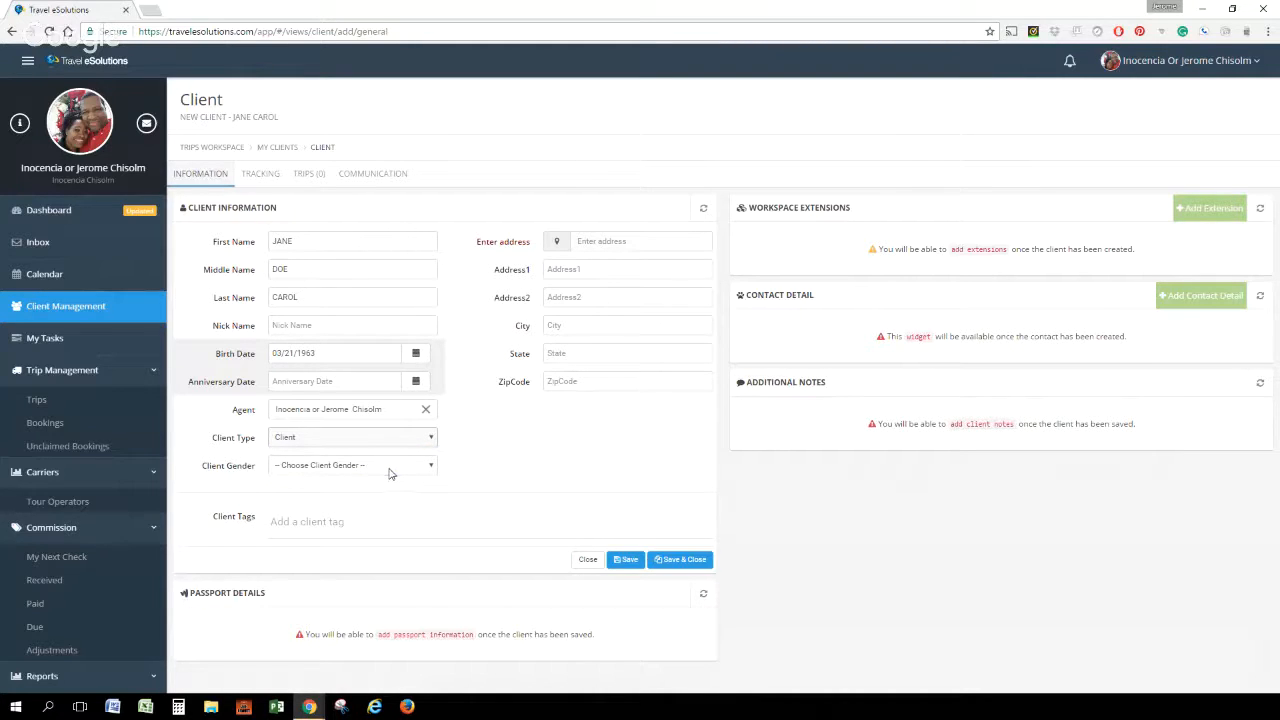
left_click(385, 466)
left_click(380, 484)
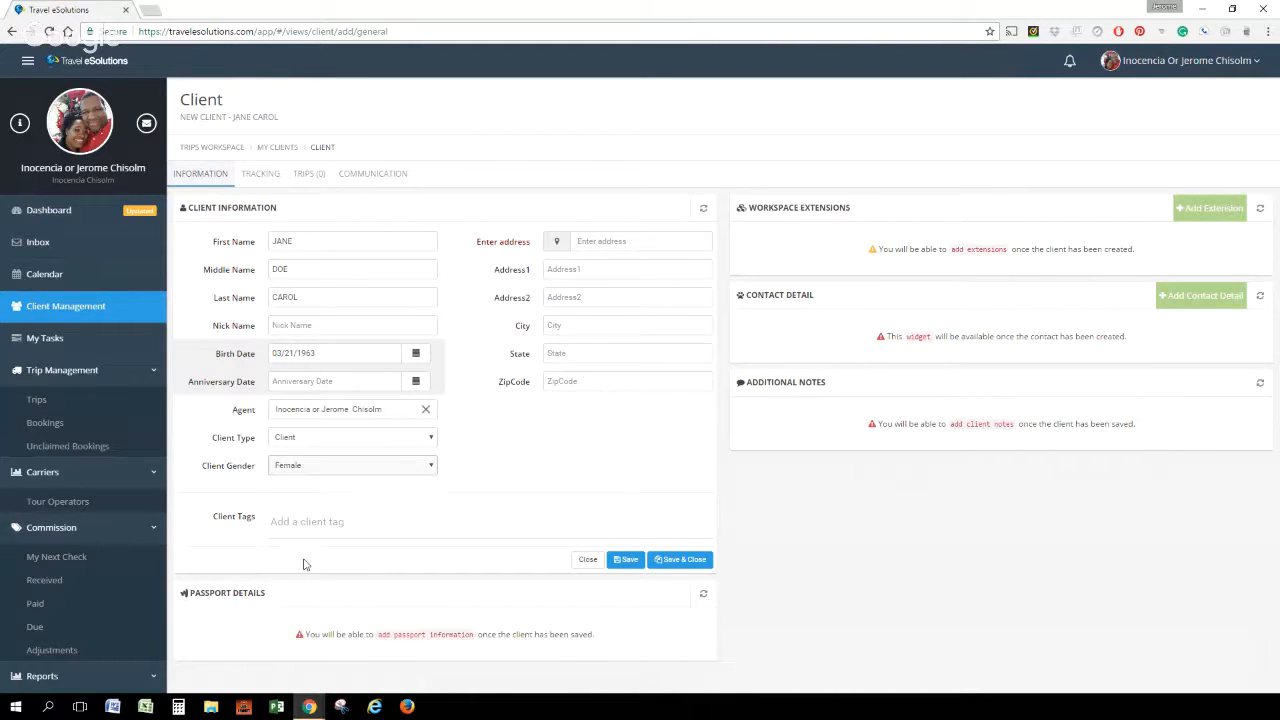
left_click(305, 522)
left_click(294, 556)
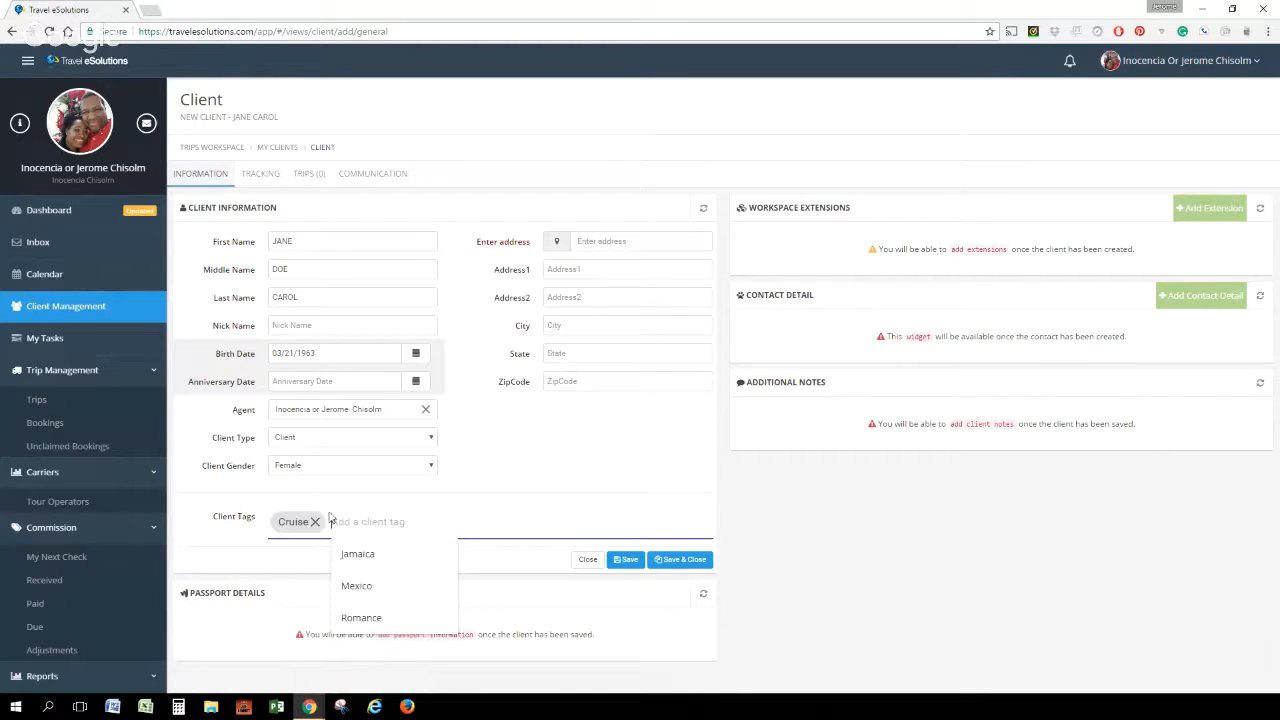
Fill in the client's address by searching the house number and choosing a suggested Orlando address, and save the client
left_click(605, 241)
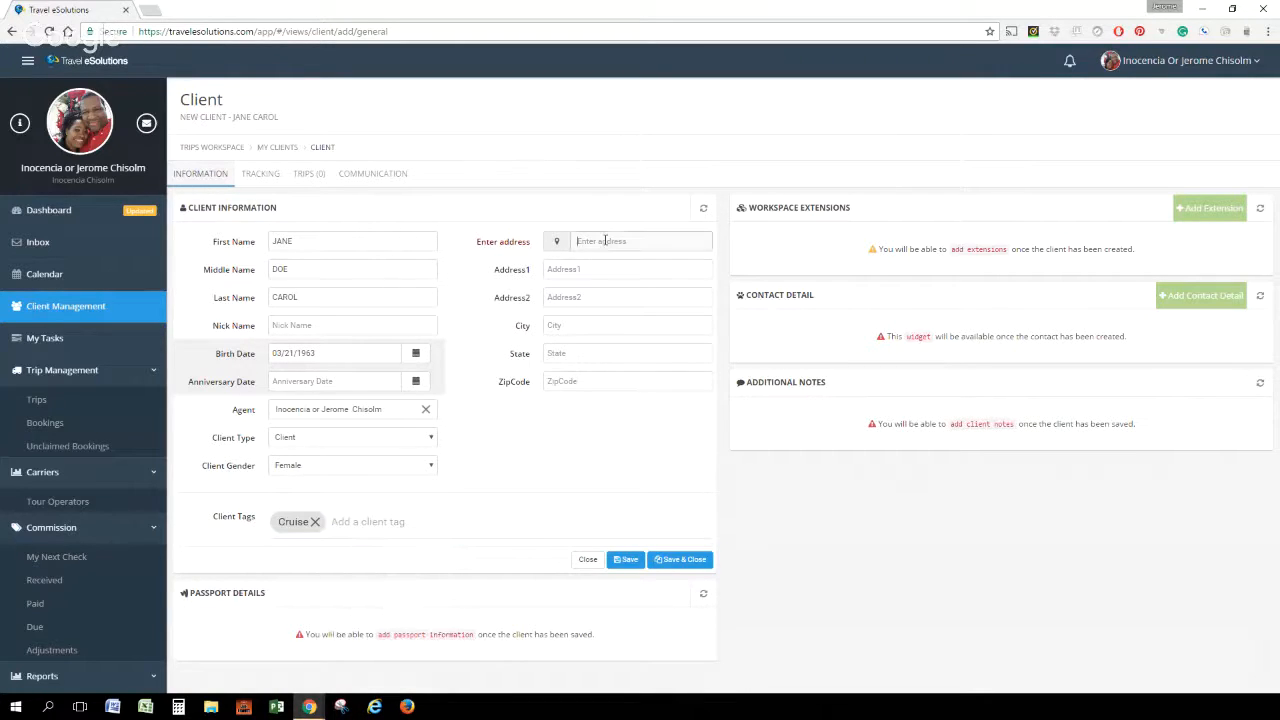
type("190")
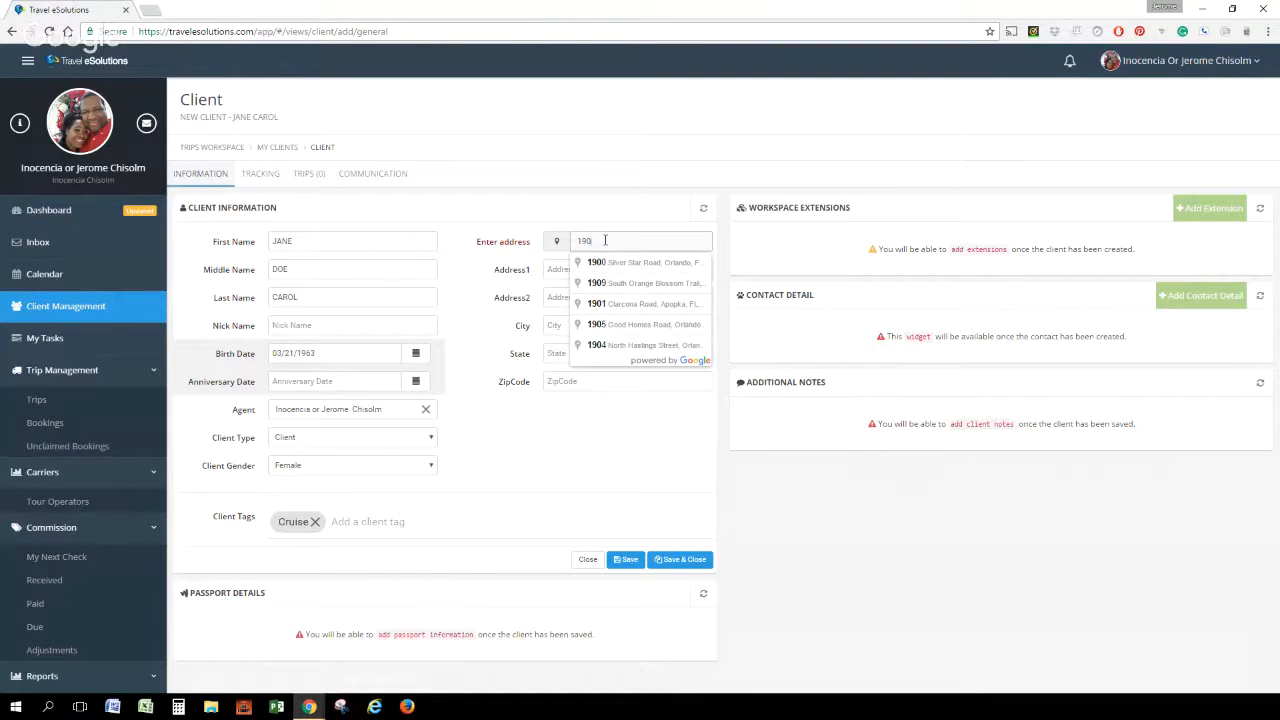
type("4")
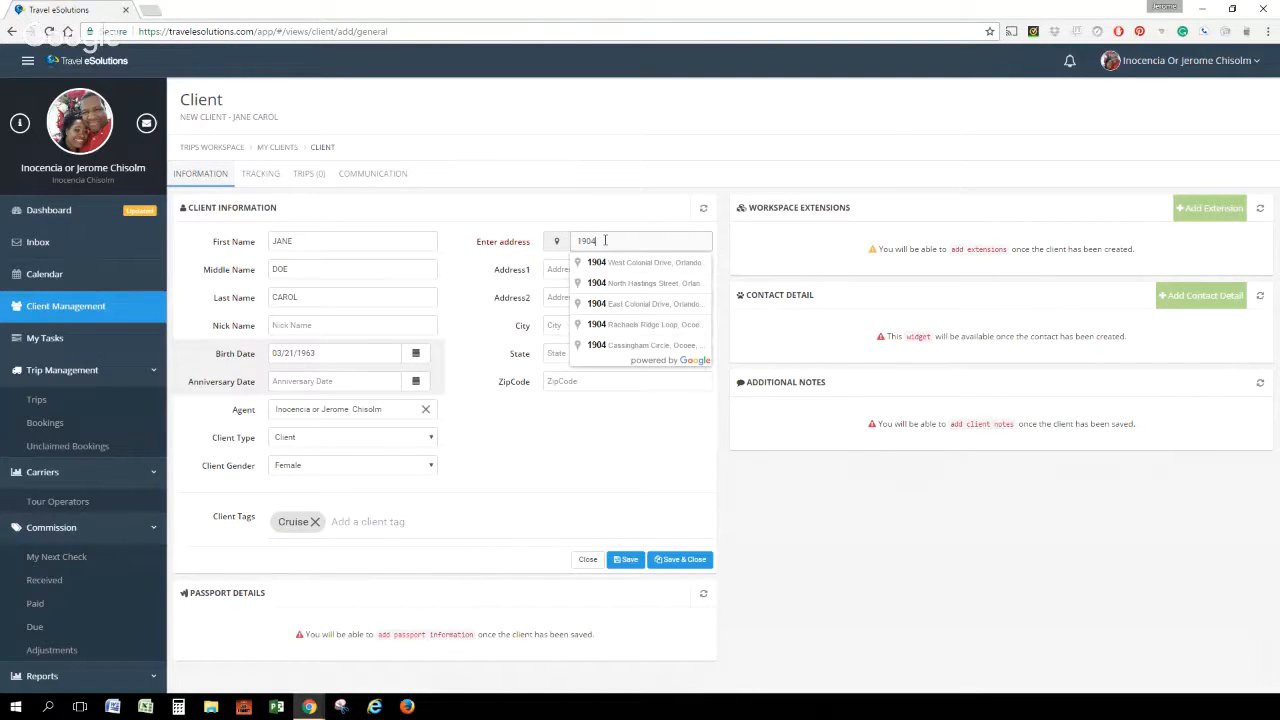
left_click(641, 284)
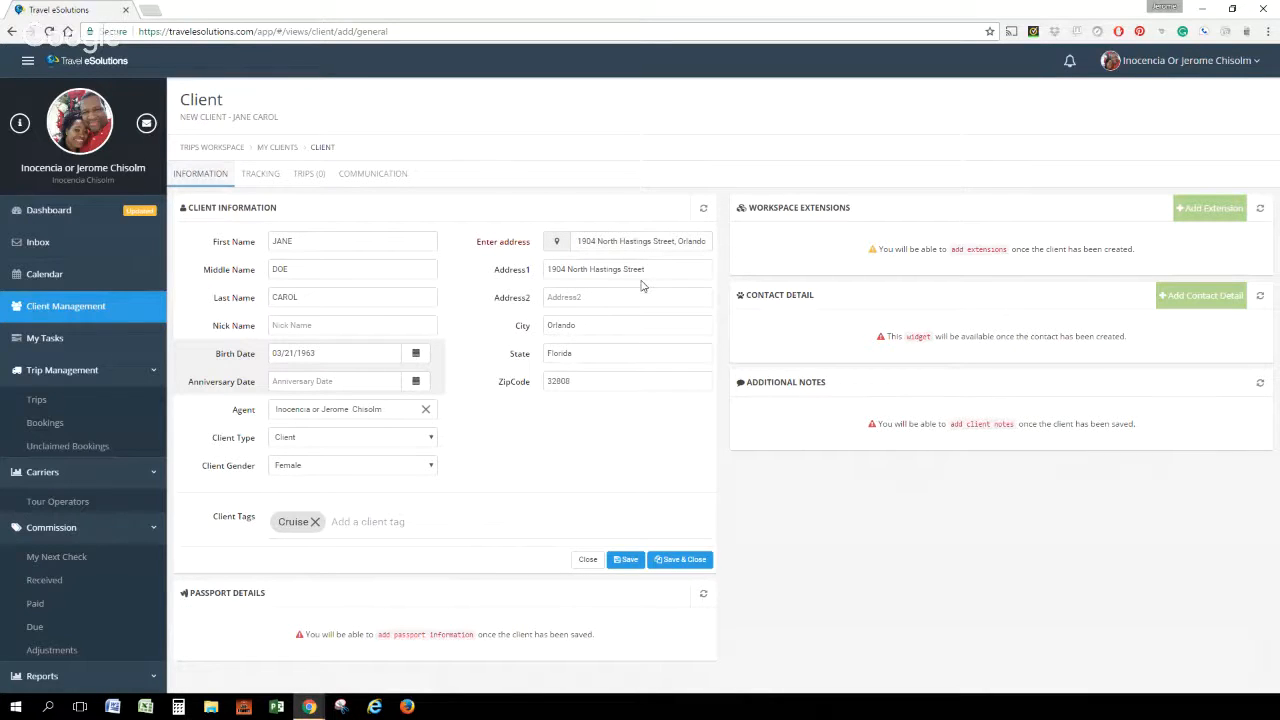
left_click(591, 241)
left_click(625, 562)
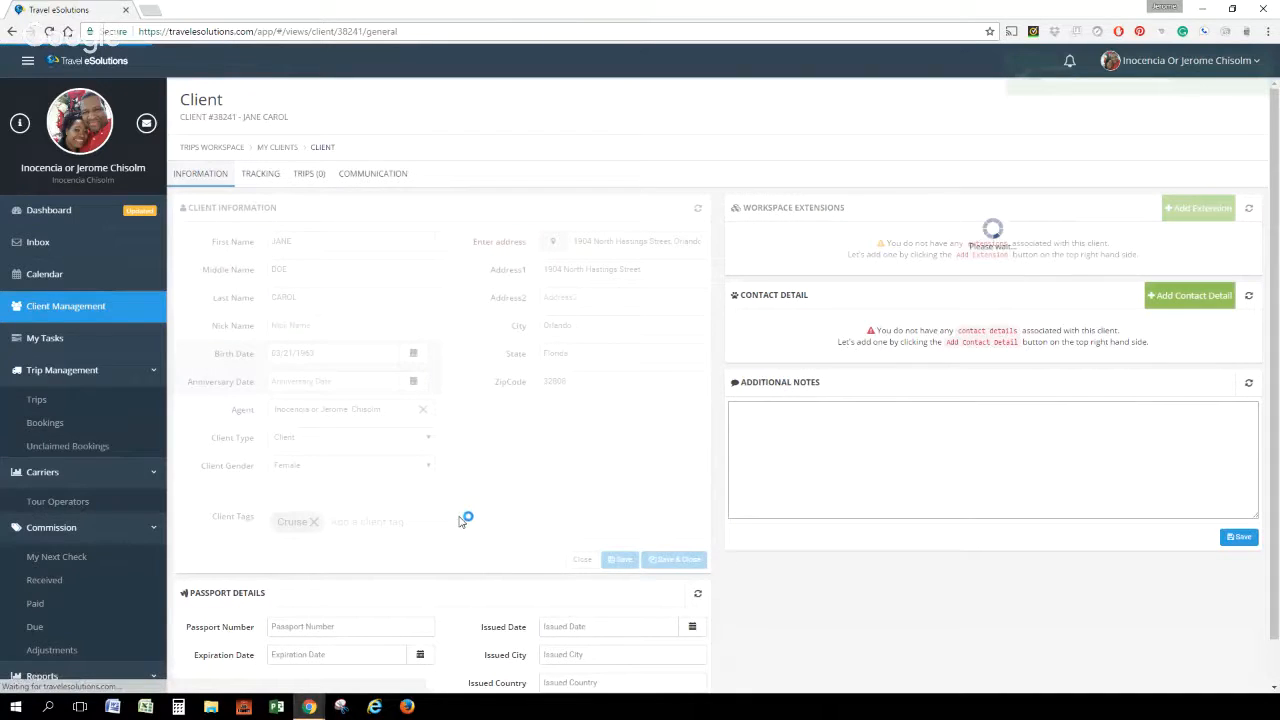
Add a Telephone contact detail of type Mobile with the new client's phone number and save it
scroll(863, 468, "down", 1)
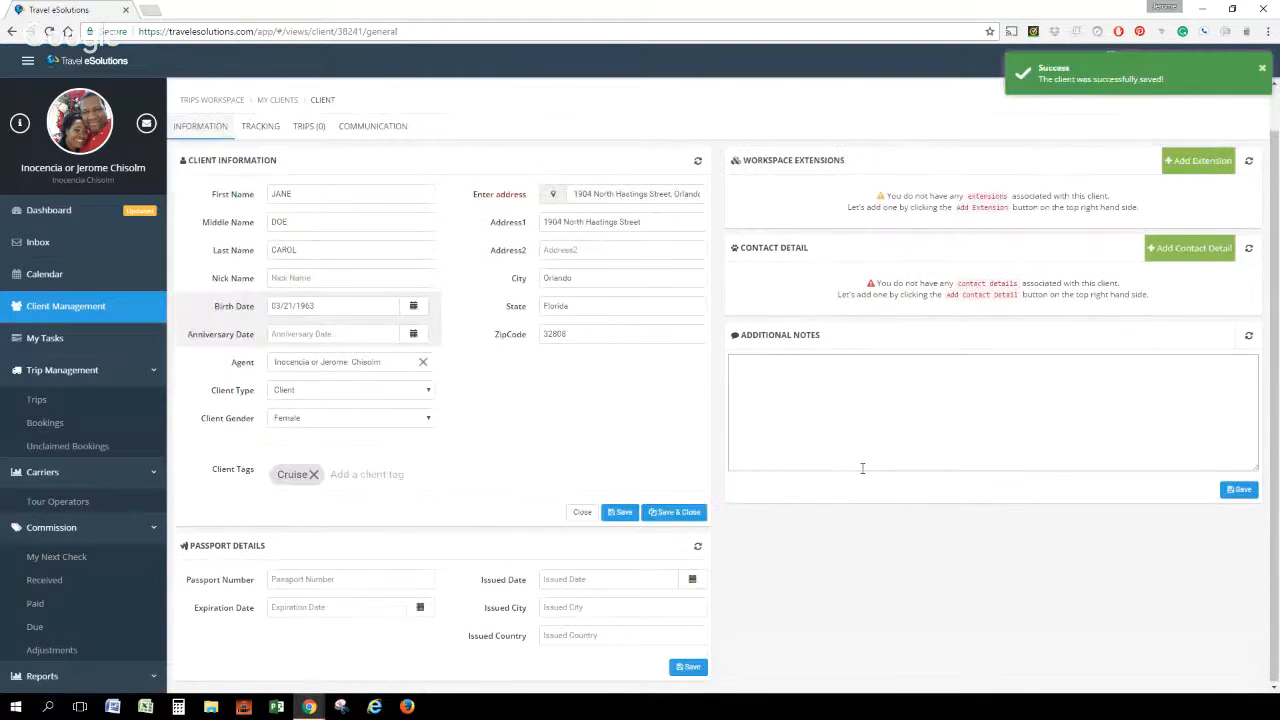
scroll(1168, 303, "up", 1)
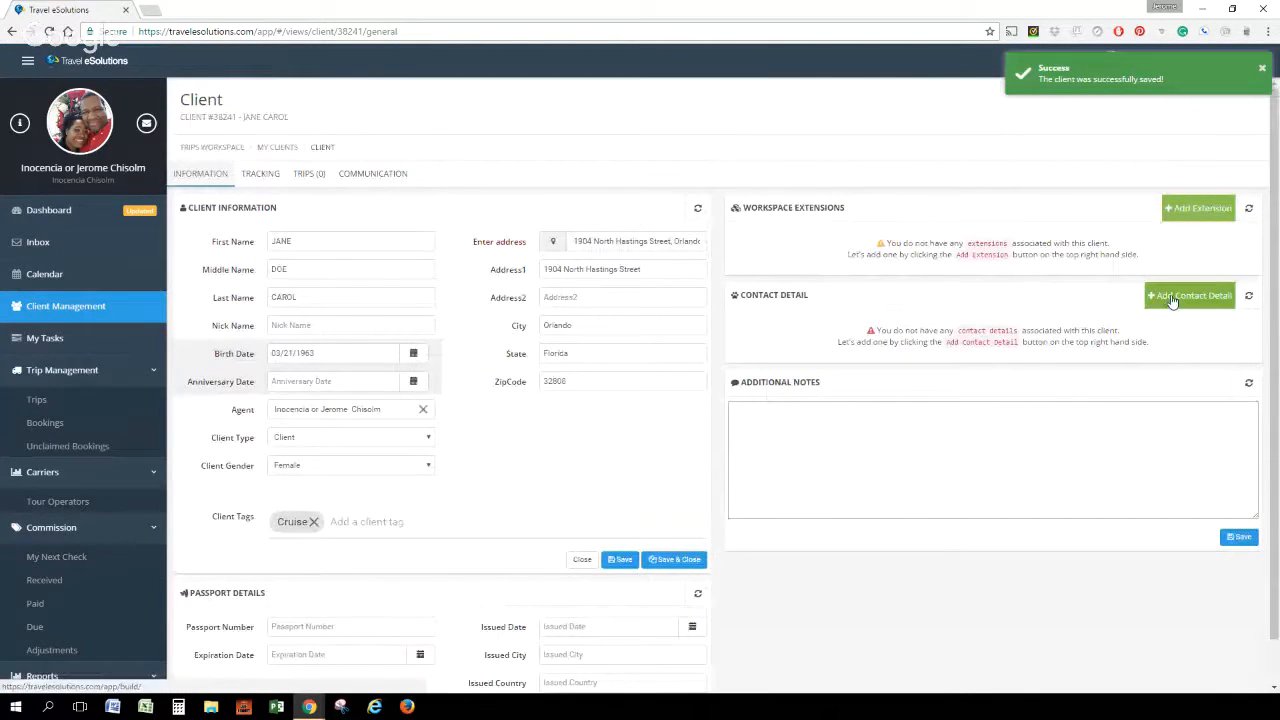
left_click(1172, 302)
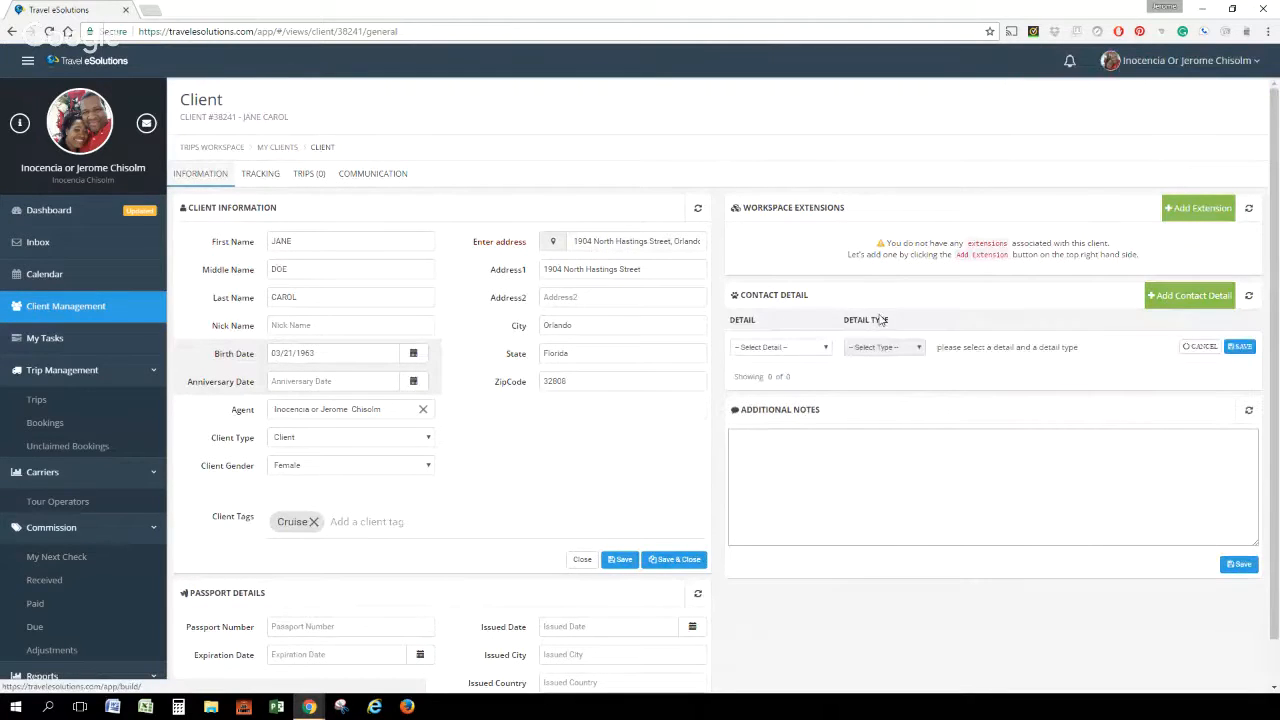
left_click(810, 350)
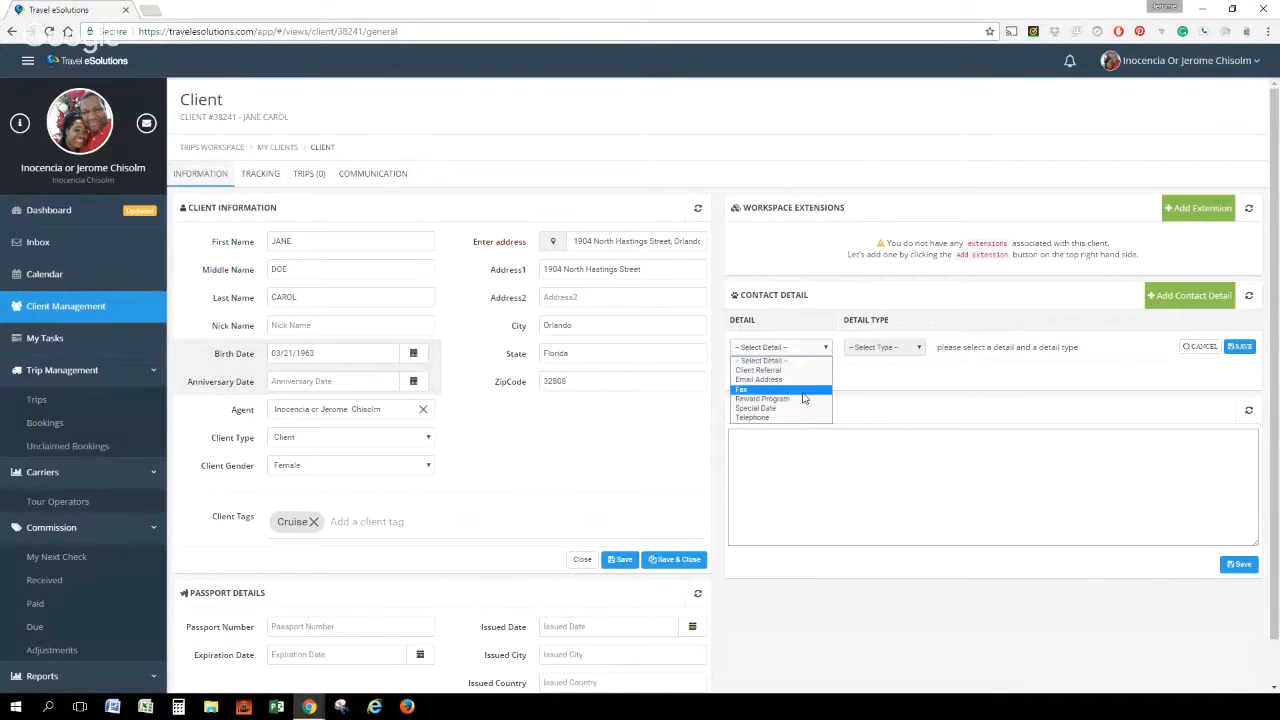
left_click(785, 417)
left_click(910, 348)
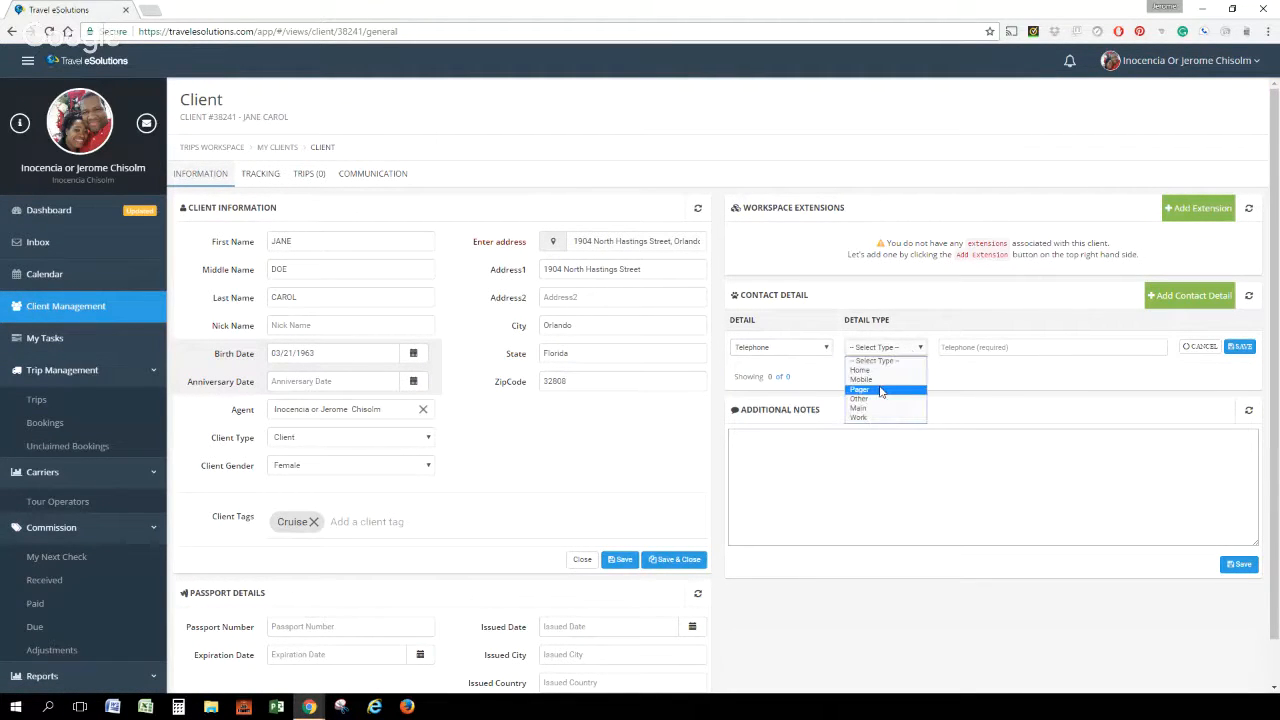
left_click(878, 379)
left_click(955, 346)
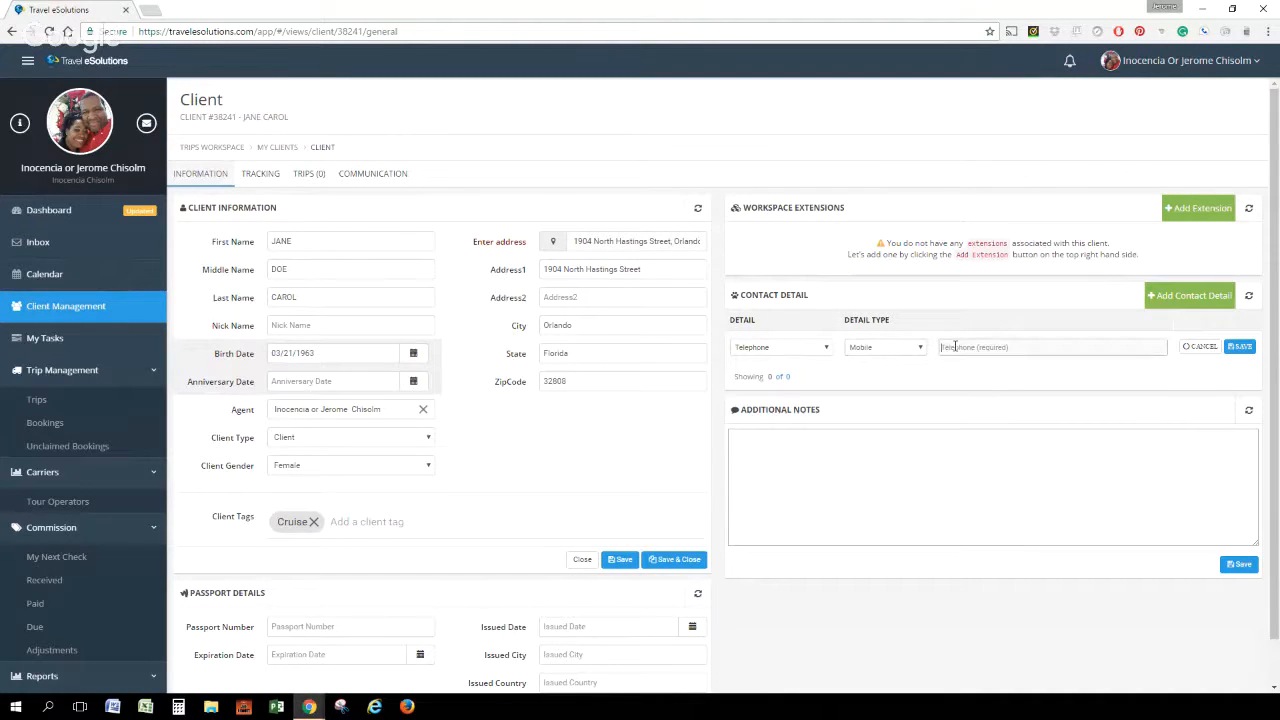
left_click(1238, 347)
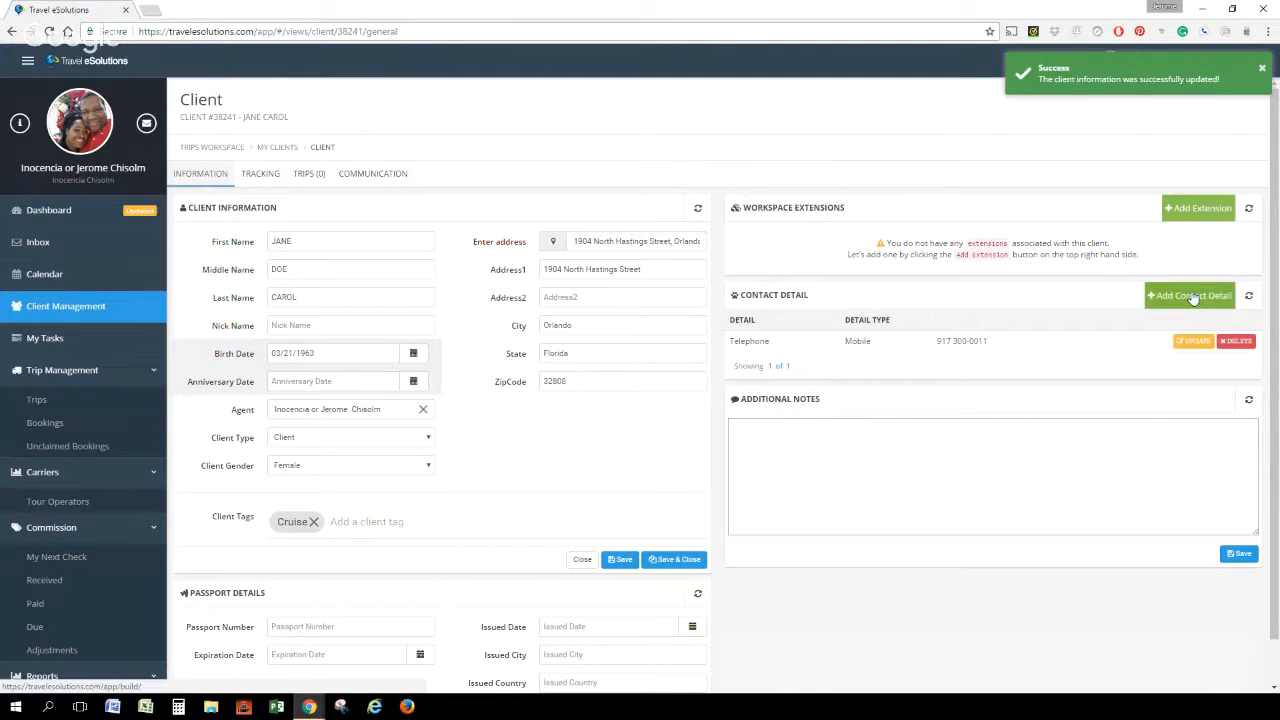
Add an Email Address contact detail of type Home with the client's e-mail address and save it
left_click(1172, 296)
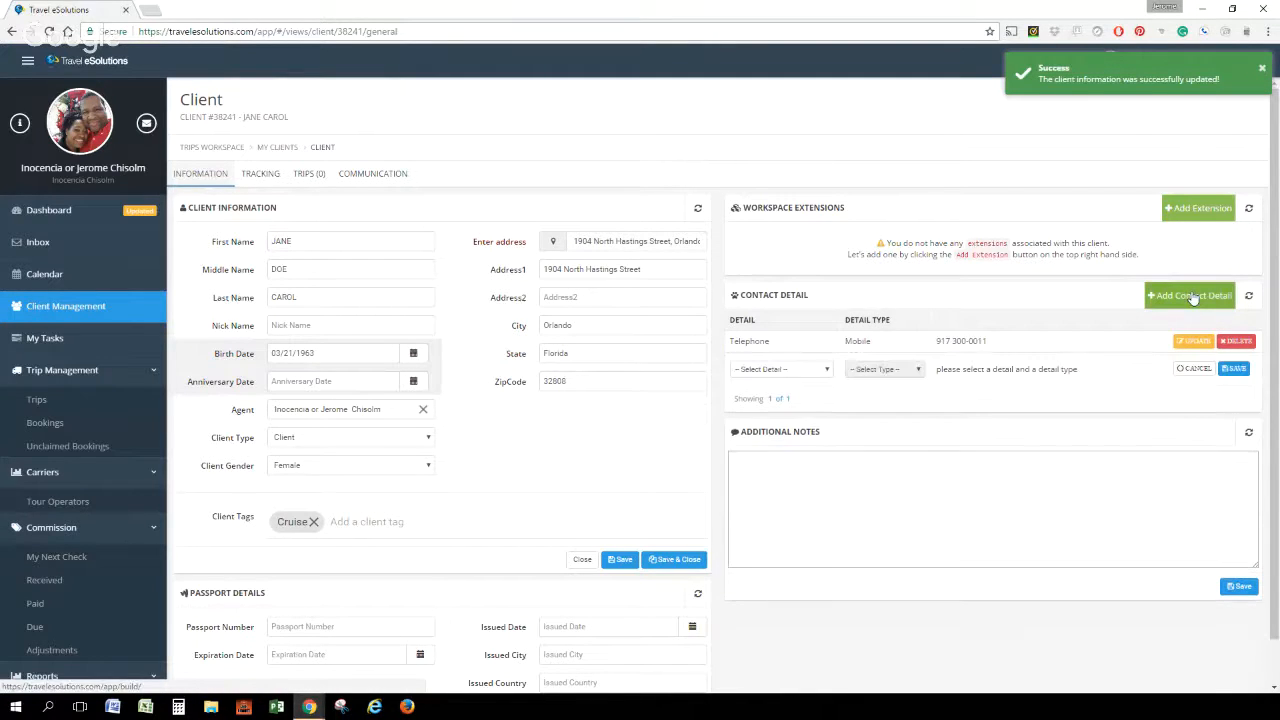
left_click(828, 371)
left_click(810, 403)
left_click(886, 370)
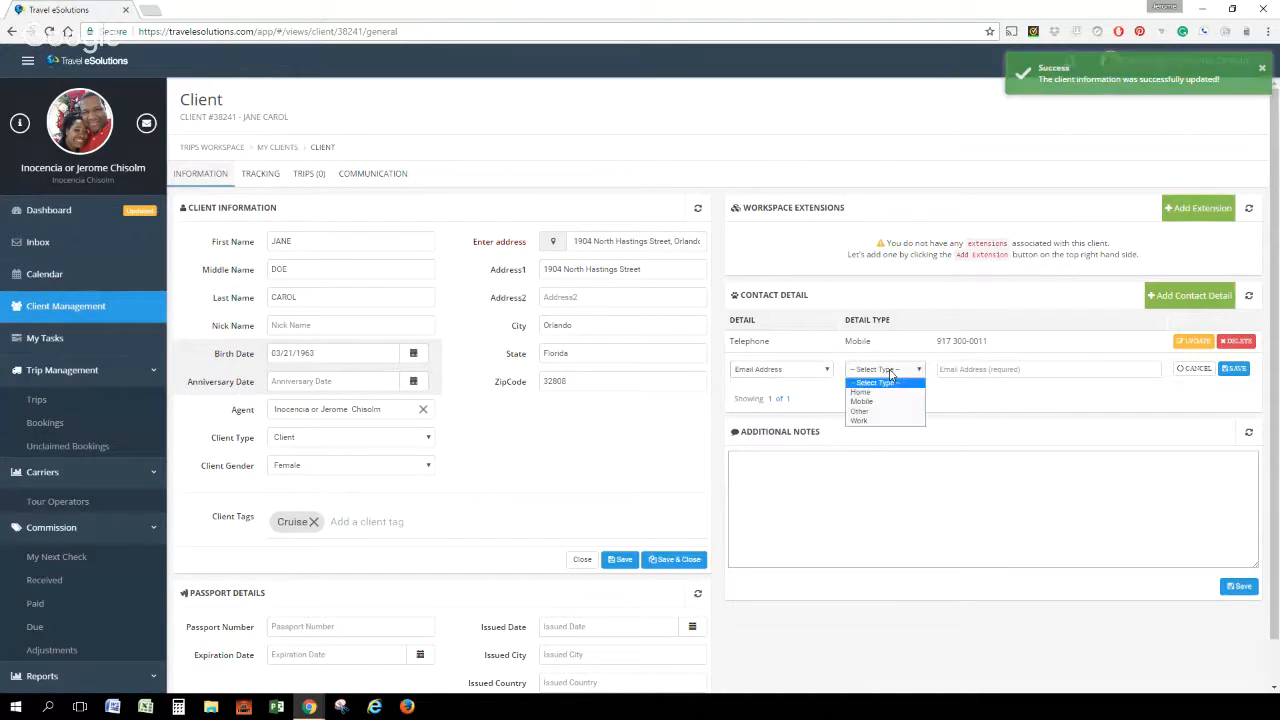
left_click(885, 399)
left_click(953, 369)
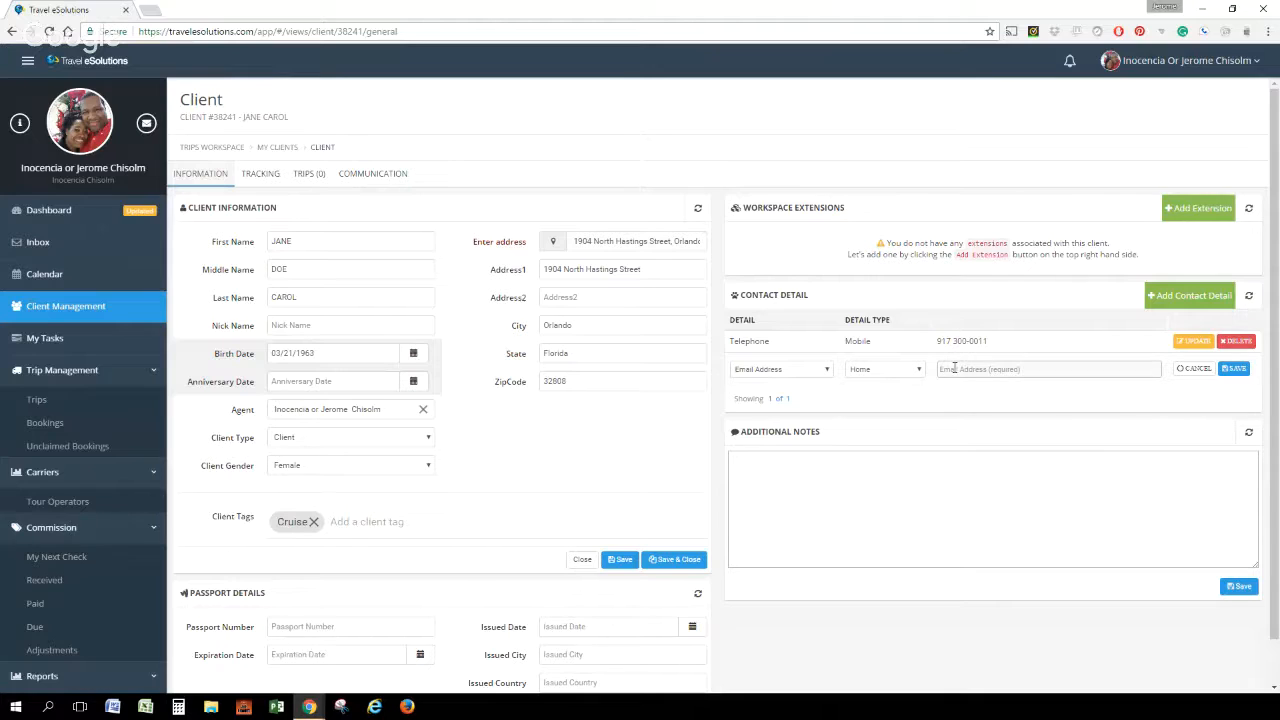
left_click(1235, 370)
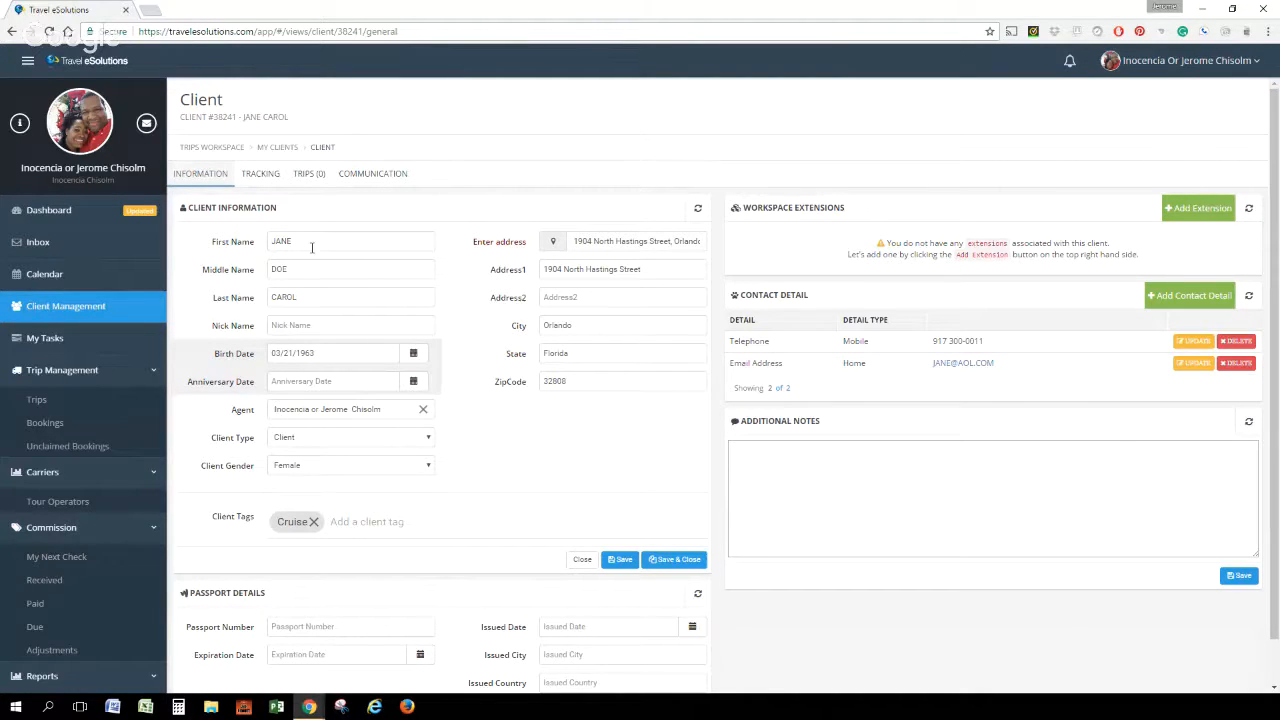
Add an existing client as a relative with the relationship Husband in the client's tracking information and save it
left_click(262, 175)
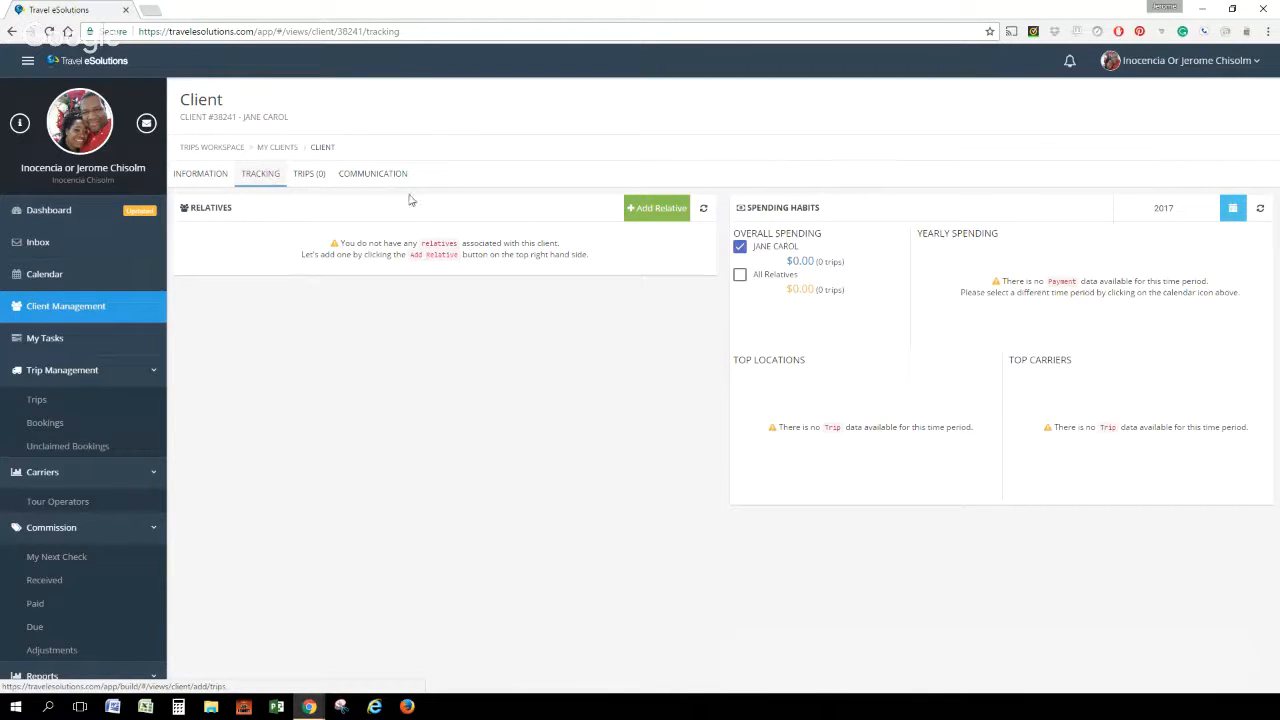
left_click(661, 213)
left_click(264, 261)
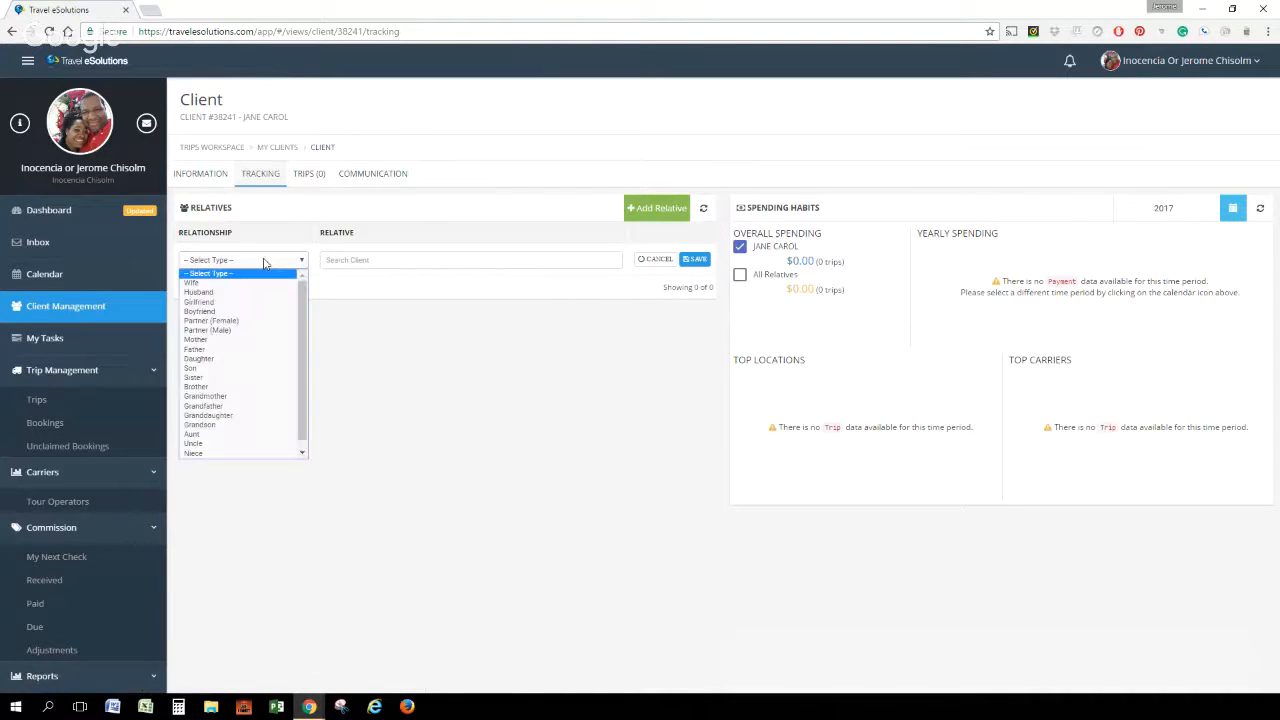
left_click(219, 292)
left_click(344, 260)
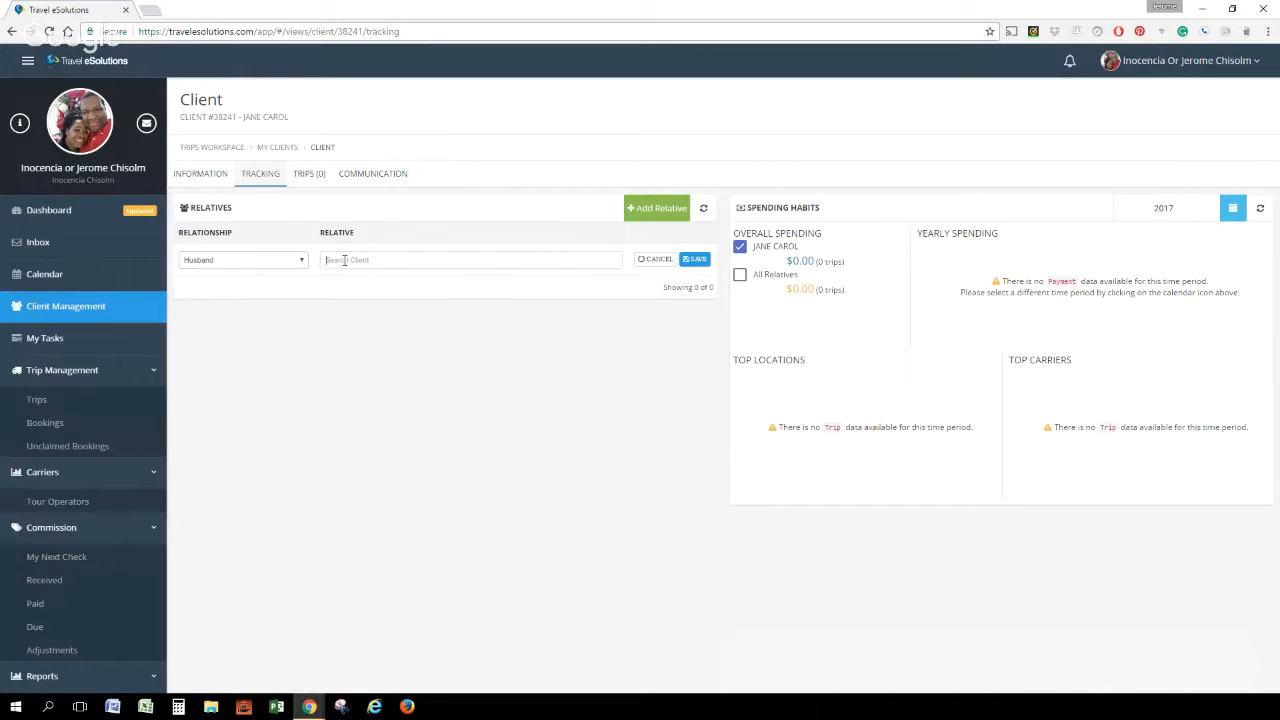
type("JOE")
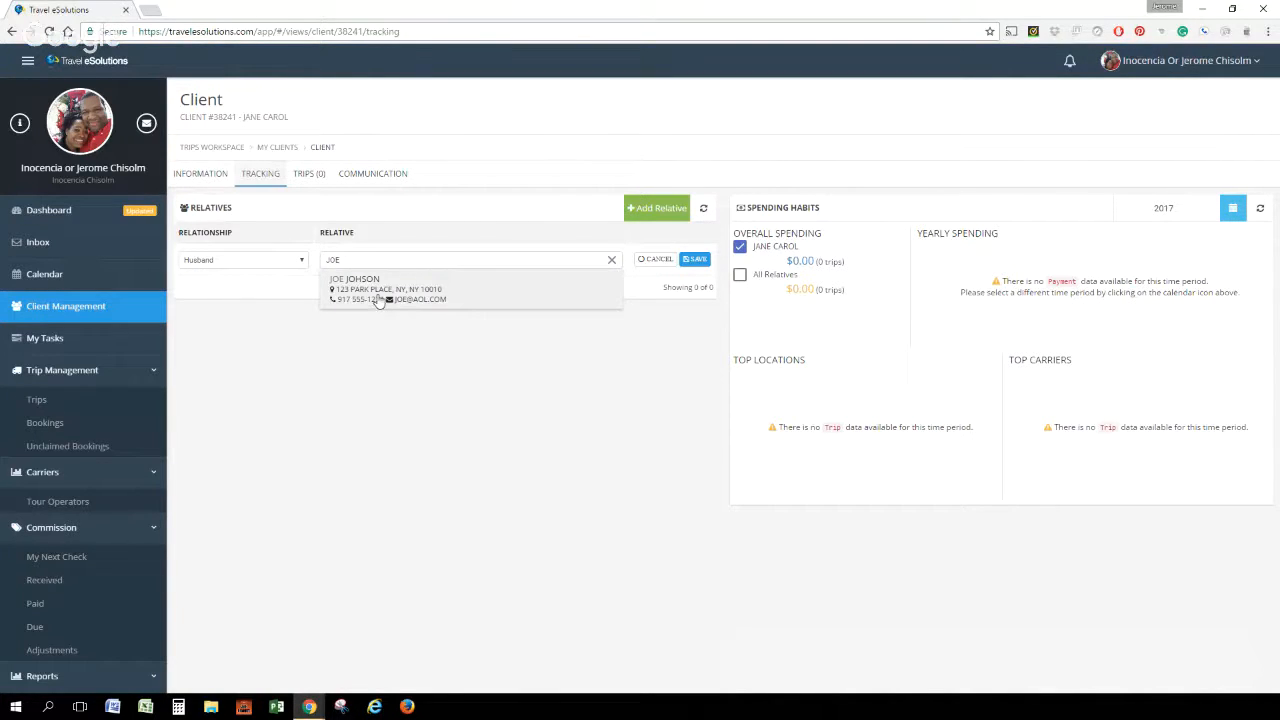
left_click(380, 292)
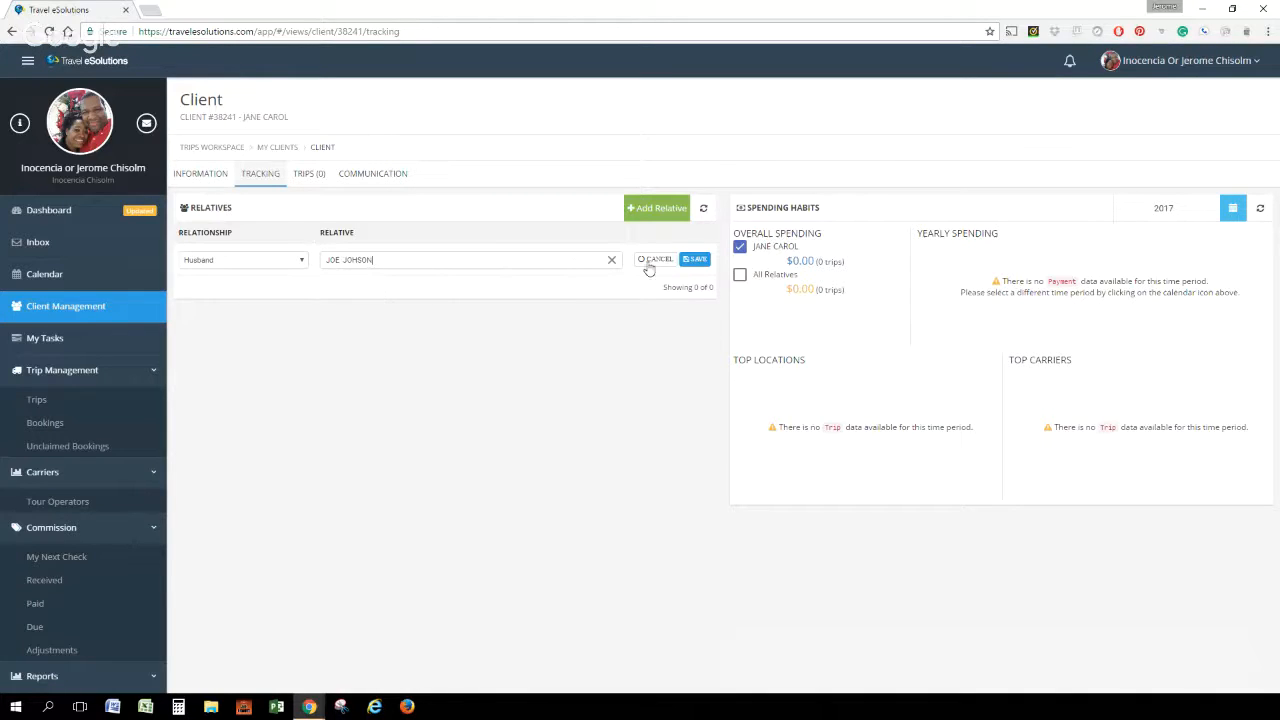
left_click(694, 261)
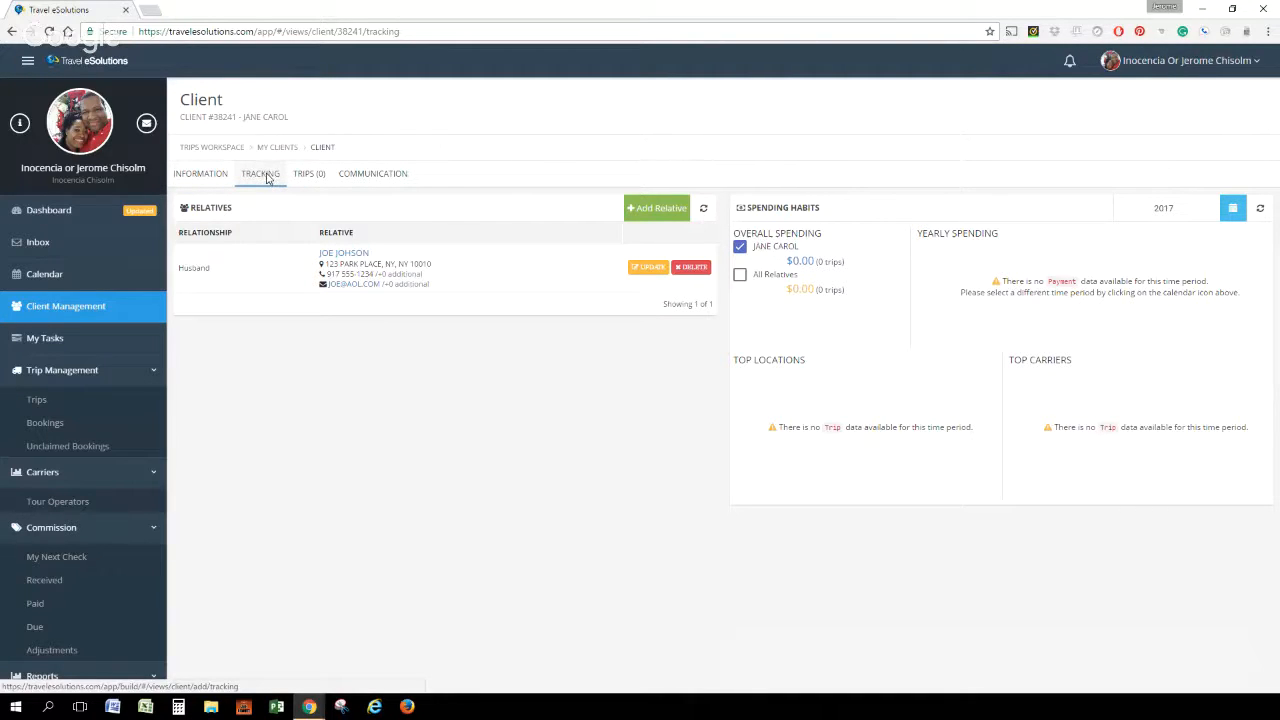
Open the husband's client record from the relatives list and view his tracking information
left_click(203, 177)
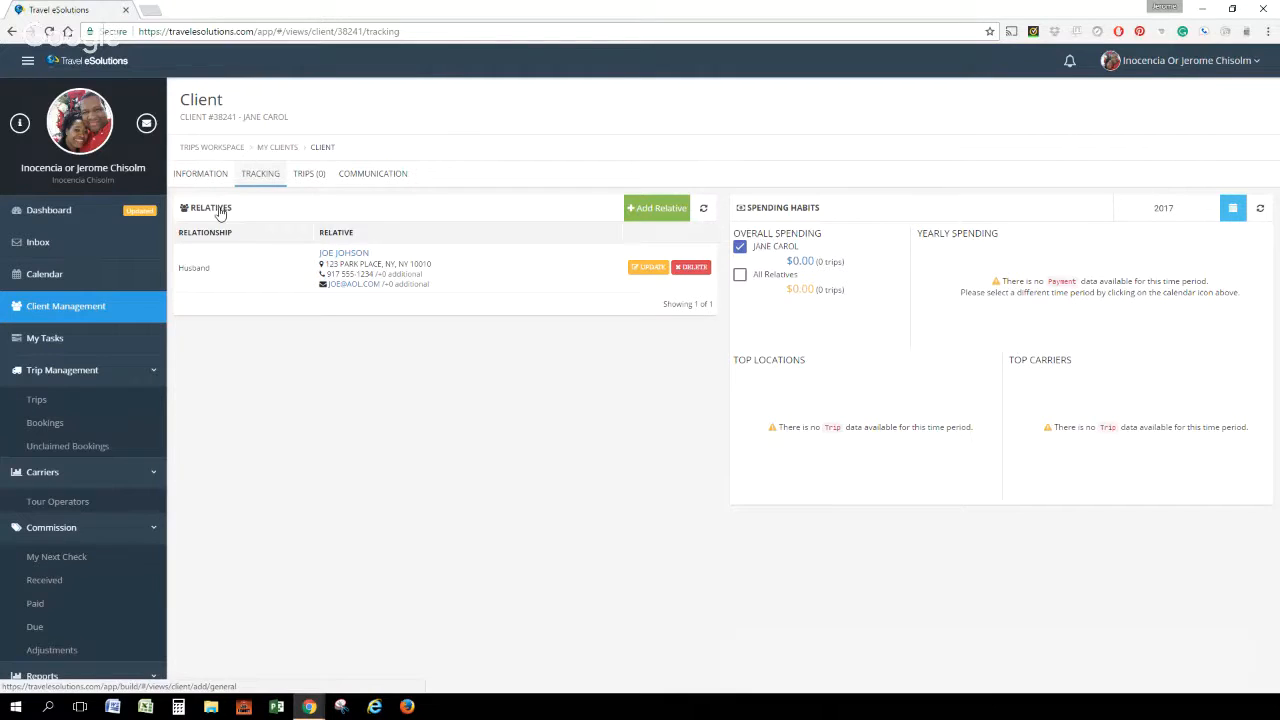
left_click(330, 255)
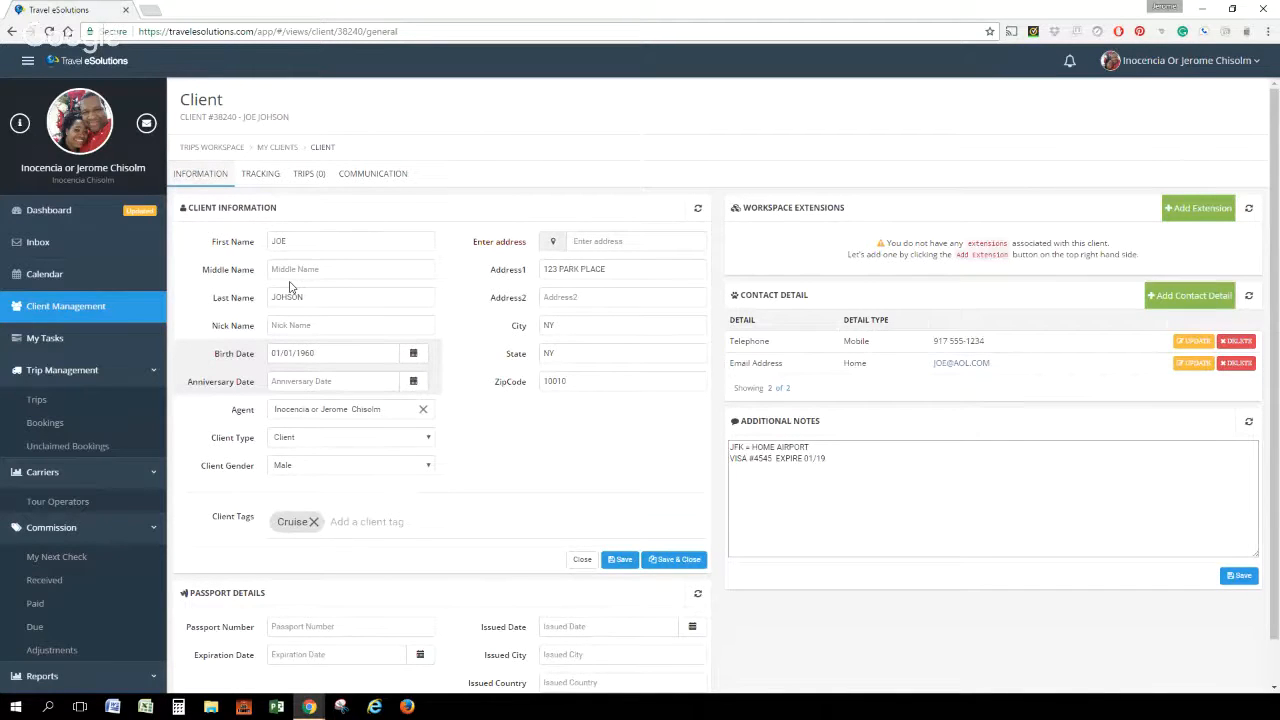
left_click(262, 176)
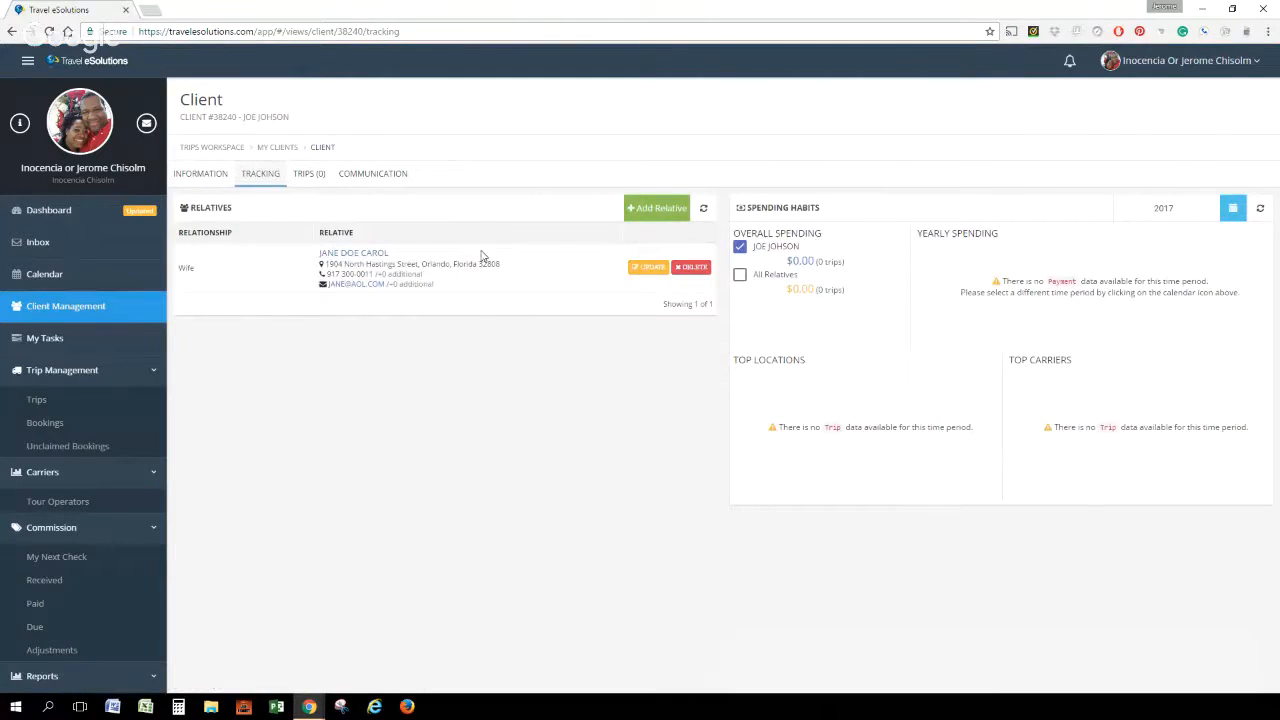
Start another relative entry for the husband and view the available relationship types without choosing one
left_click(650, 210)
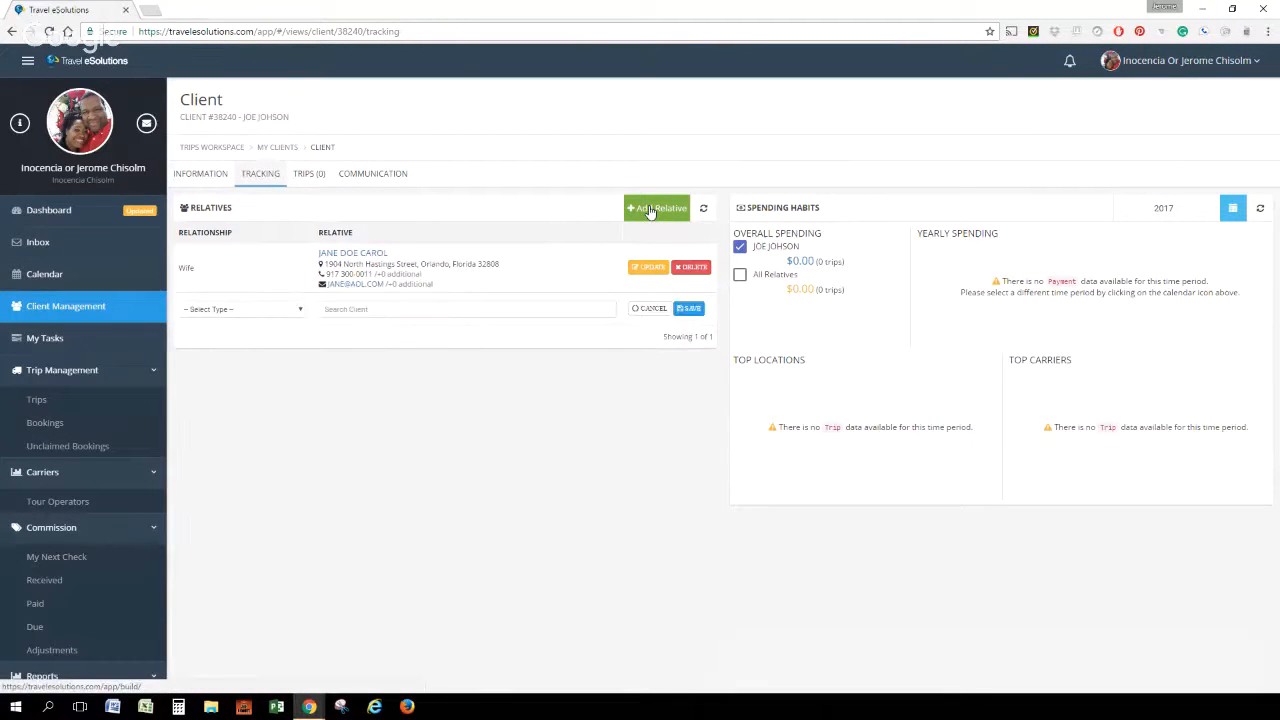
left_click(298, 310)
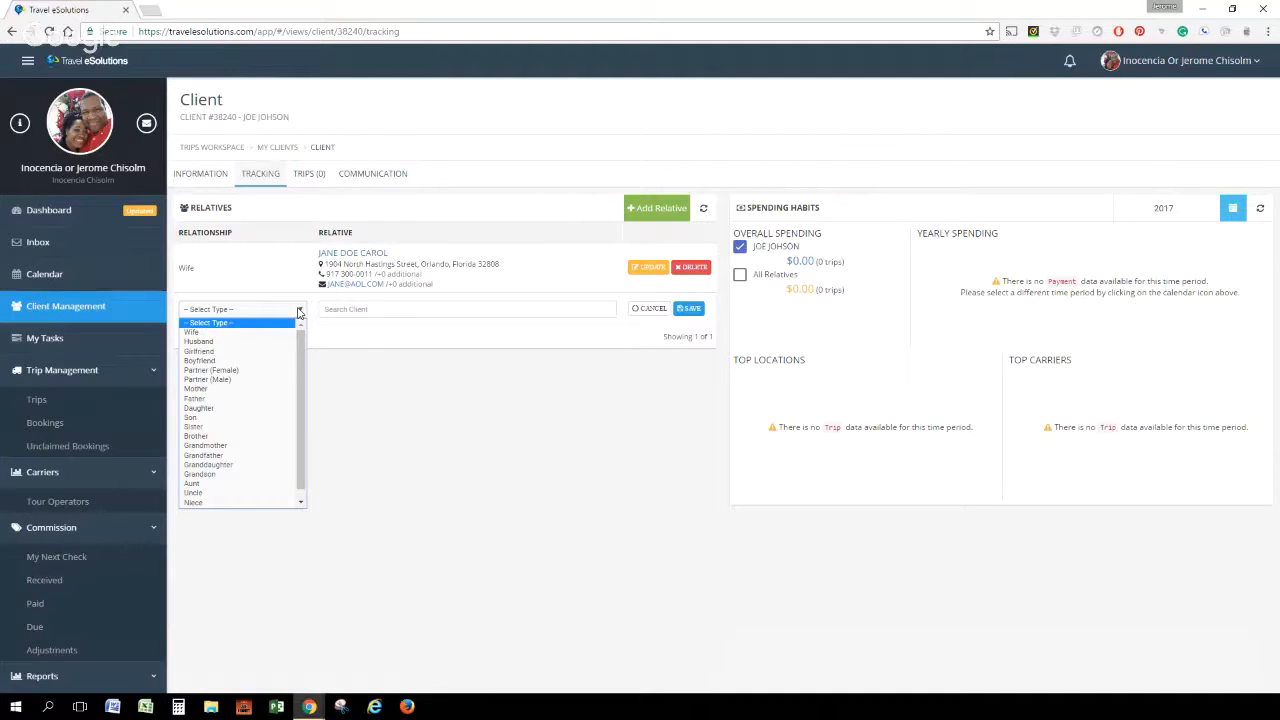
left_click(349, 426)
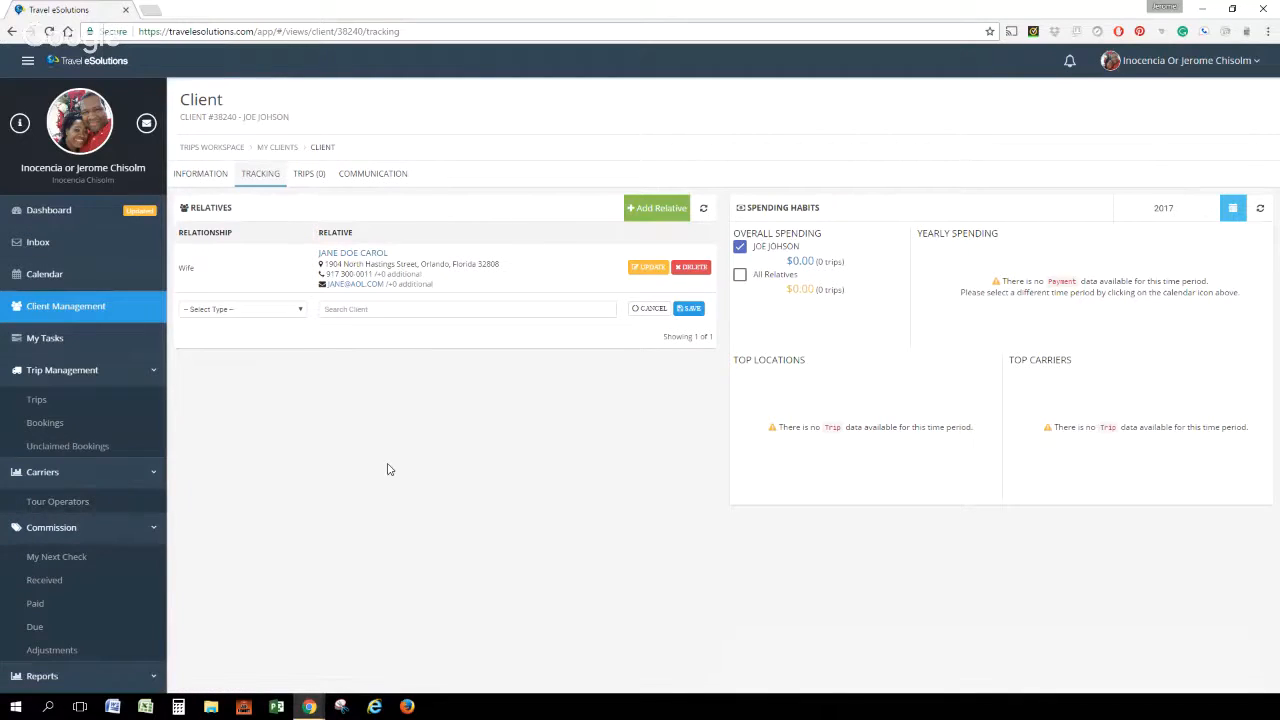
Go to the trips list and start a new Regular Trip
left_click(35, 402)
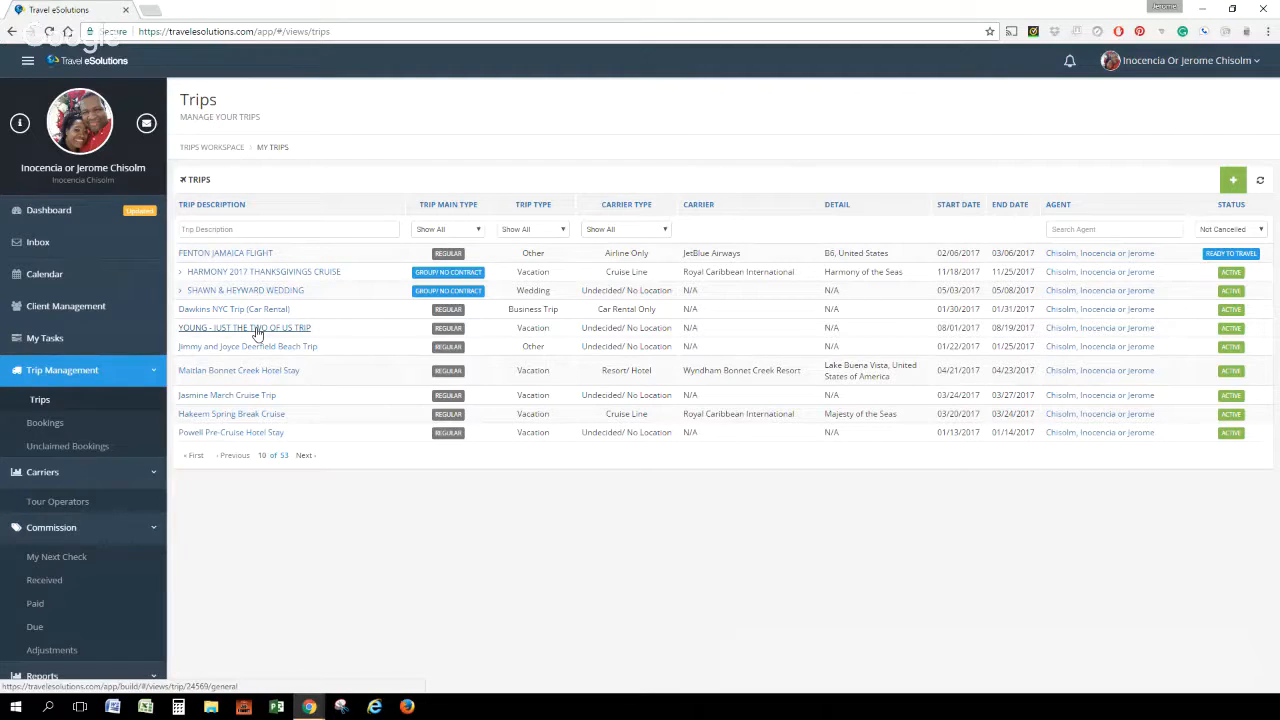
left_click(1234, 181)
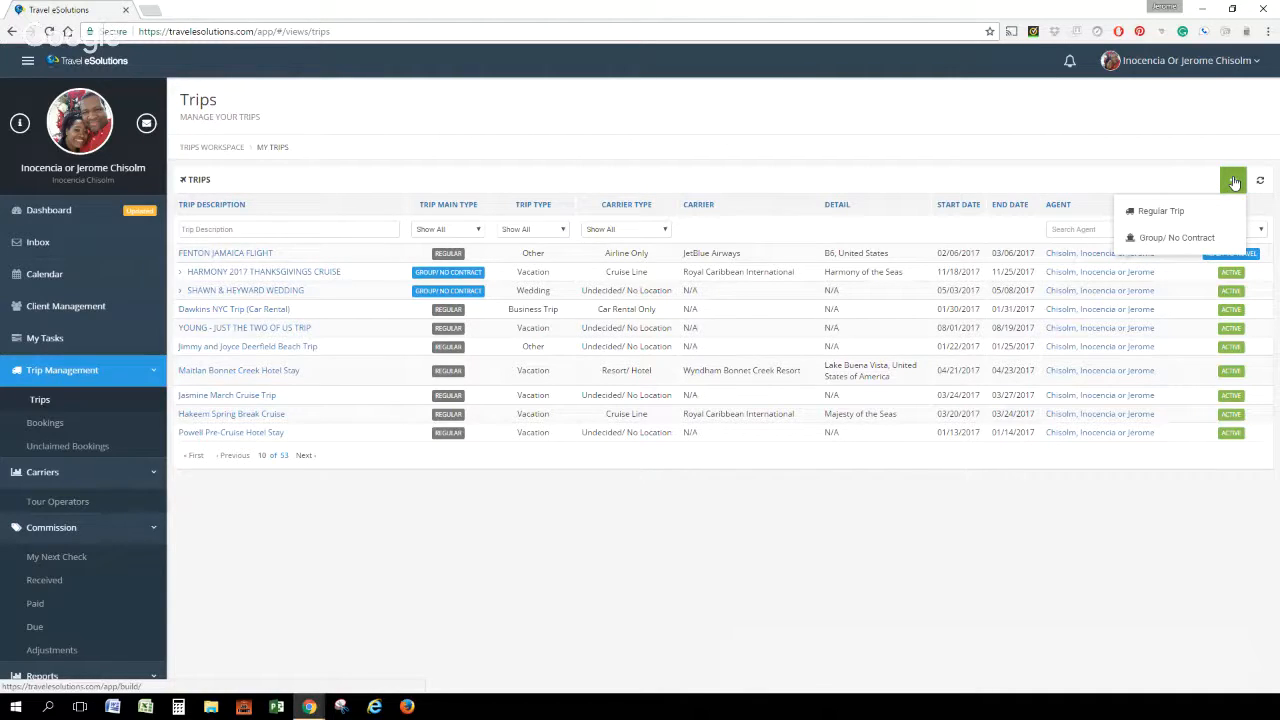
left_click(1234, 182)
left_click(1233, 183)
left_click(1155, 212)
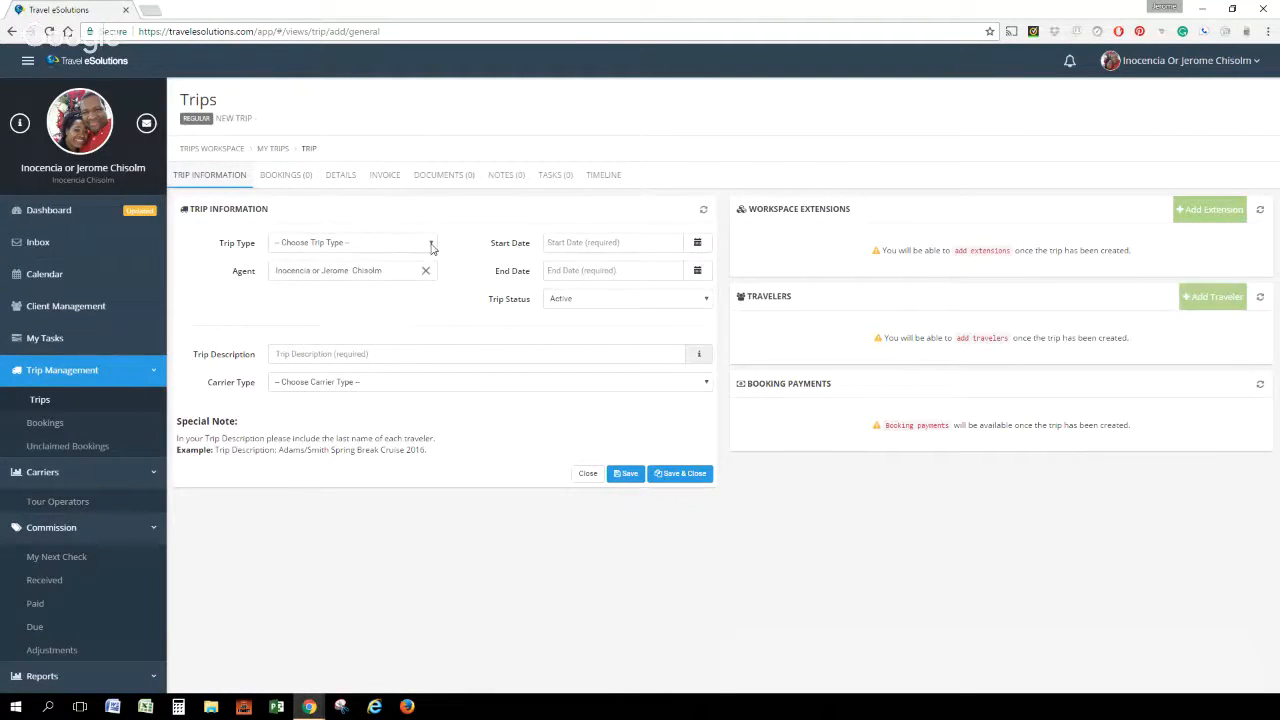
Set the trip type to Anniversary and enter a trip description made of the travelers' first names followed by CRUISE
left_click(431, 246)
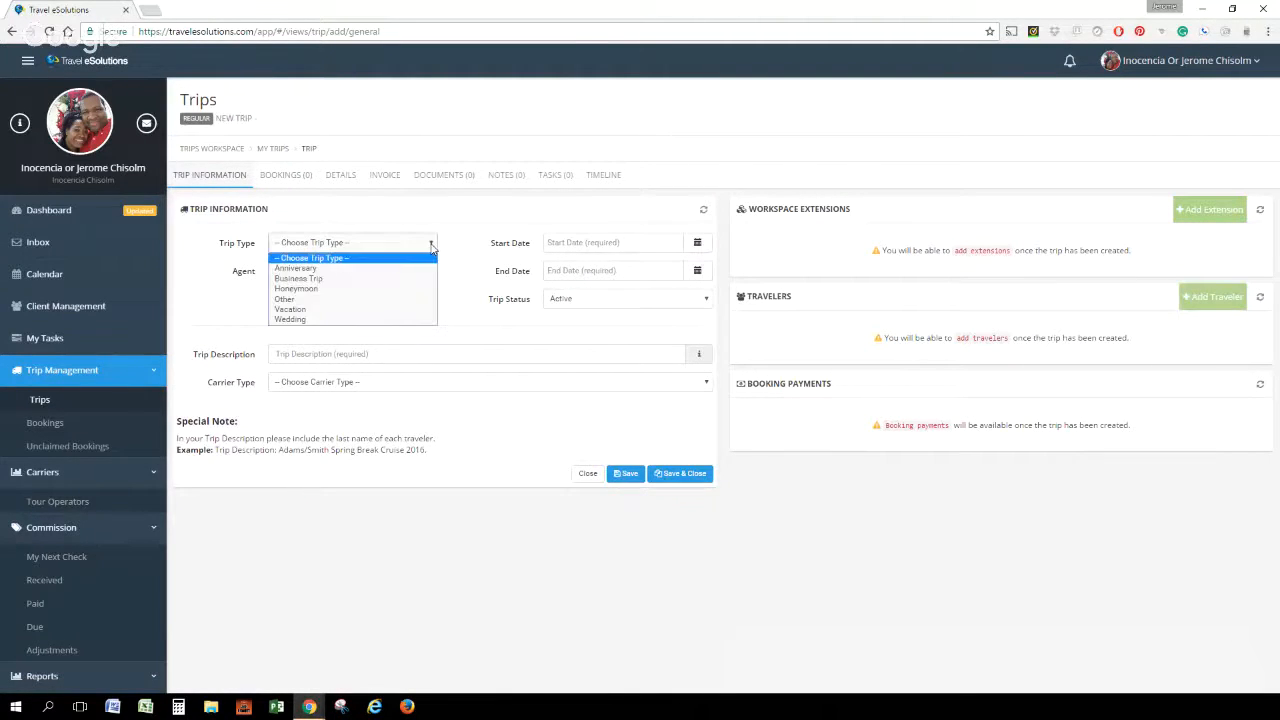
left_click(386, 268)
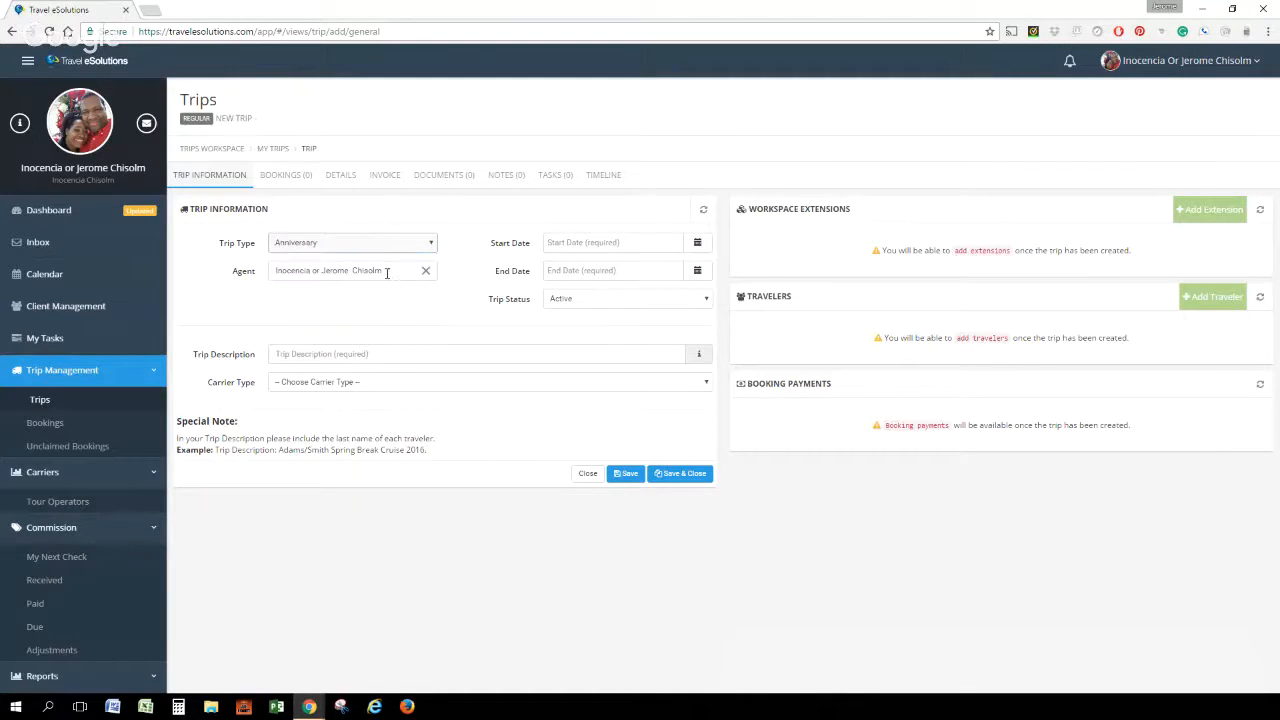
left_click(345, 354)
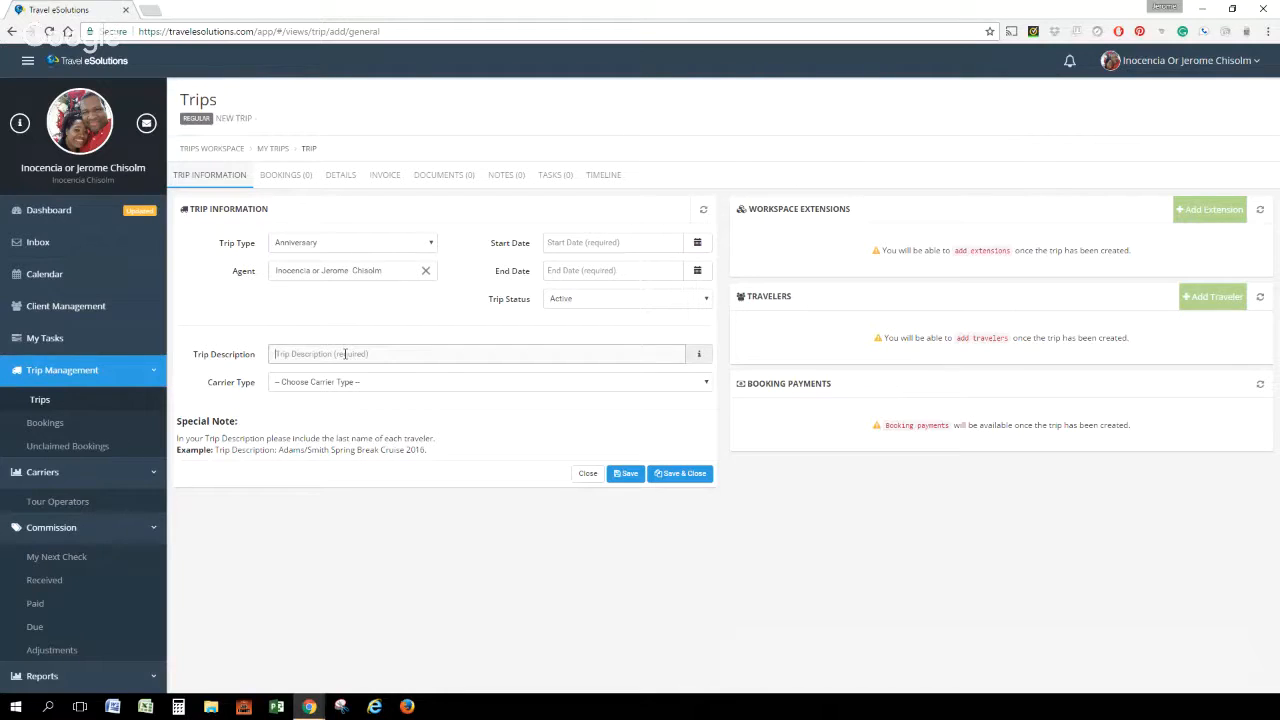
type("JOE & JAN CRUISE")
Set the carrier type to Cruise Line and choose Royal Caribbean International as the cruise line
left_click(350, 386)
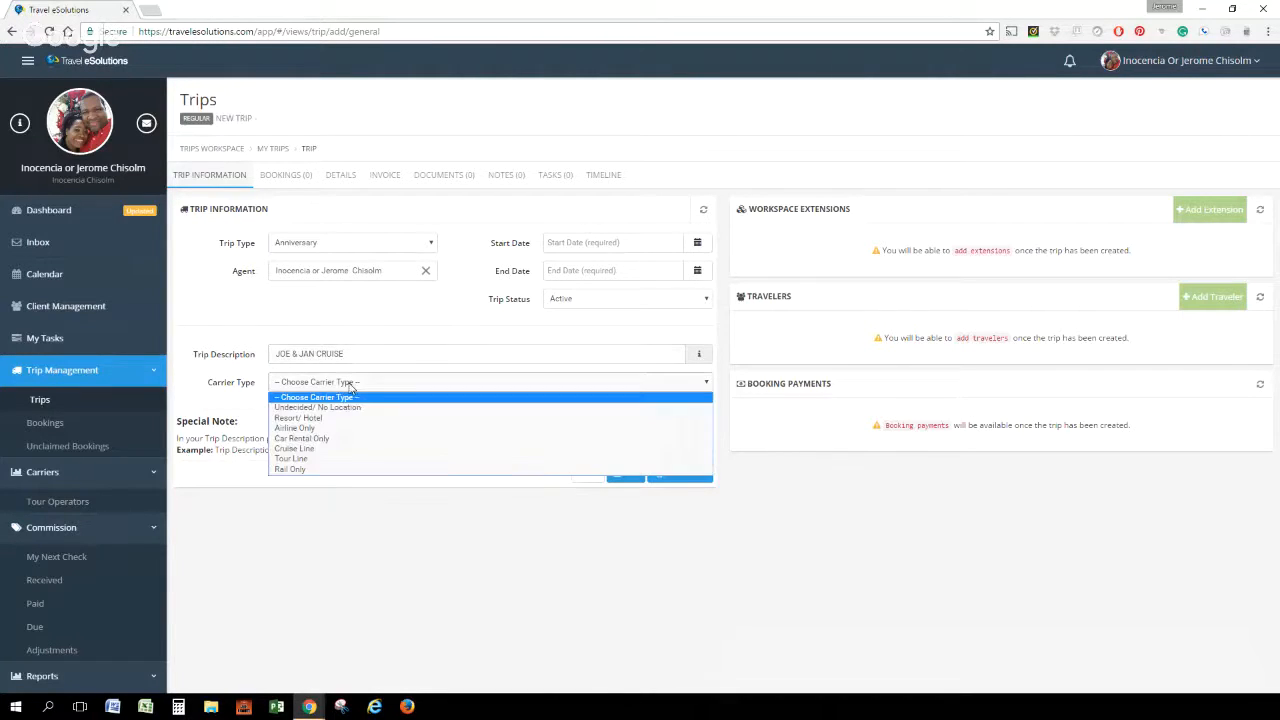
left_click(330, 449)
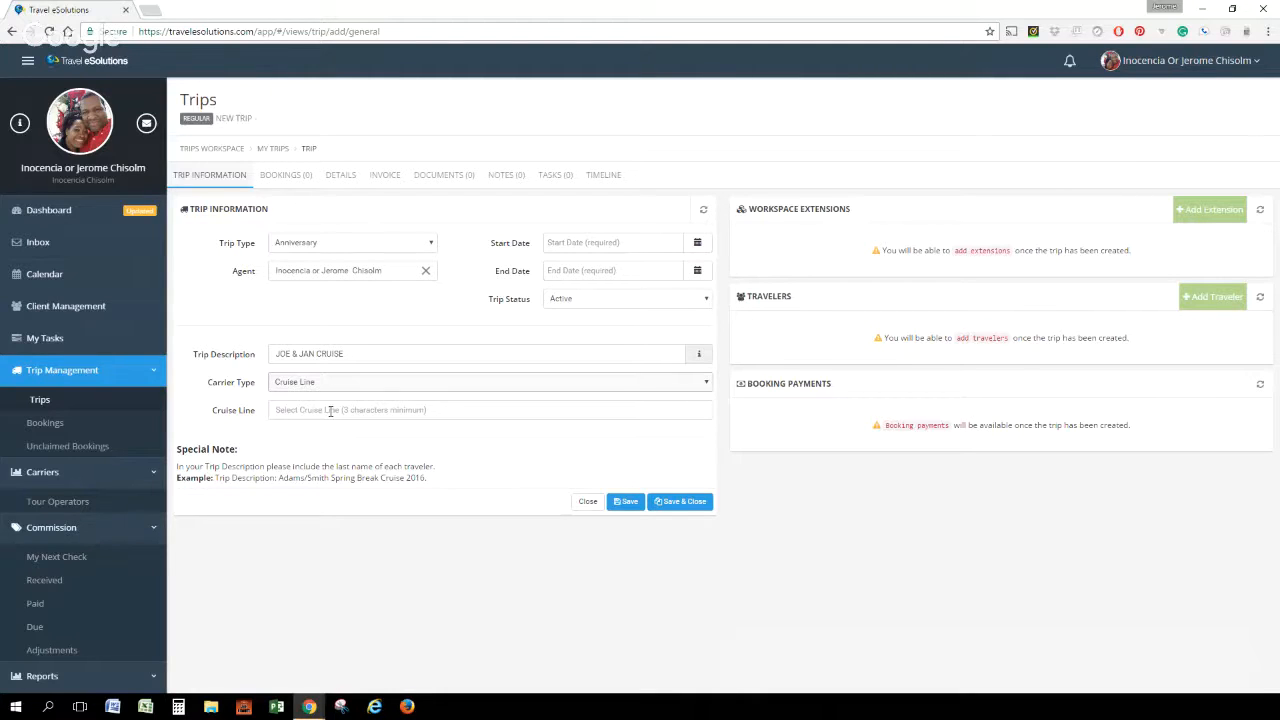
left_click(330, 411)
type("ROYAL")
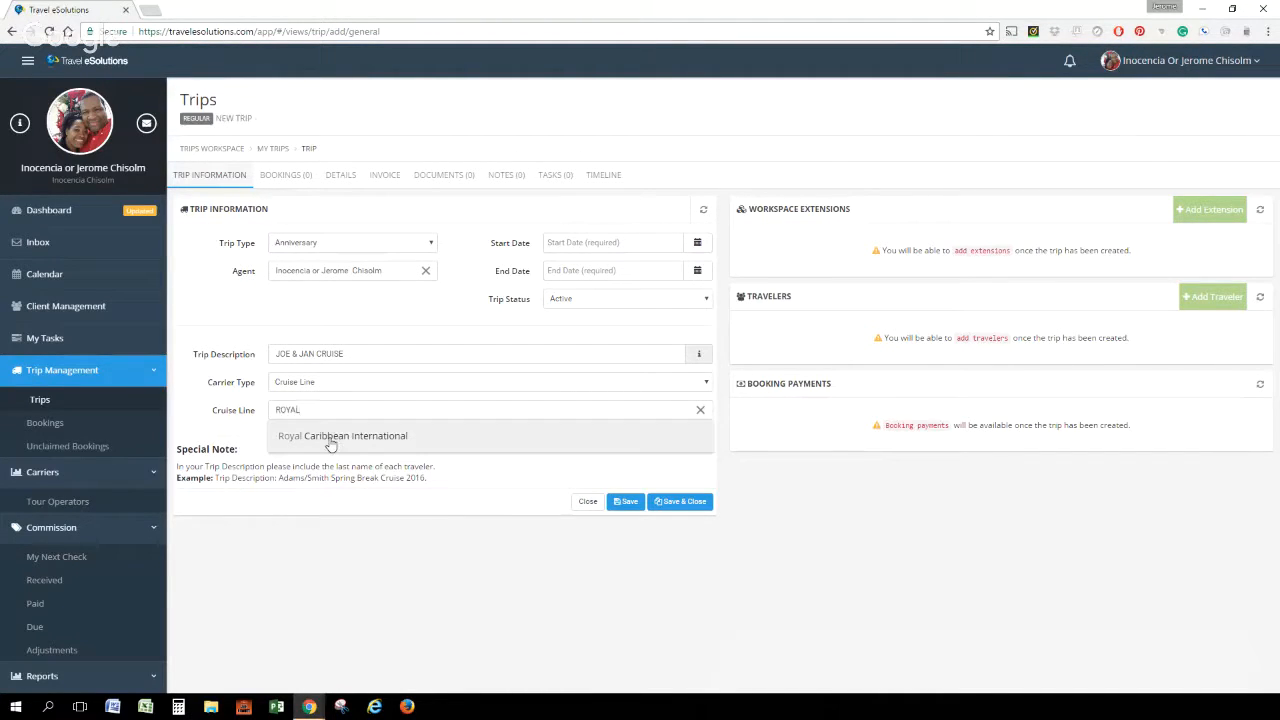
left_click(330, 436)
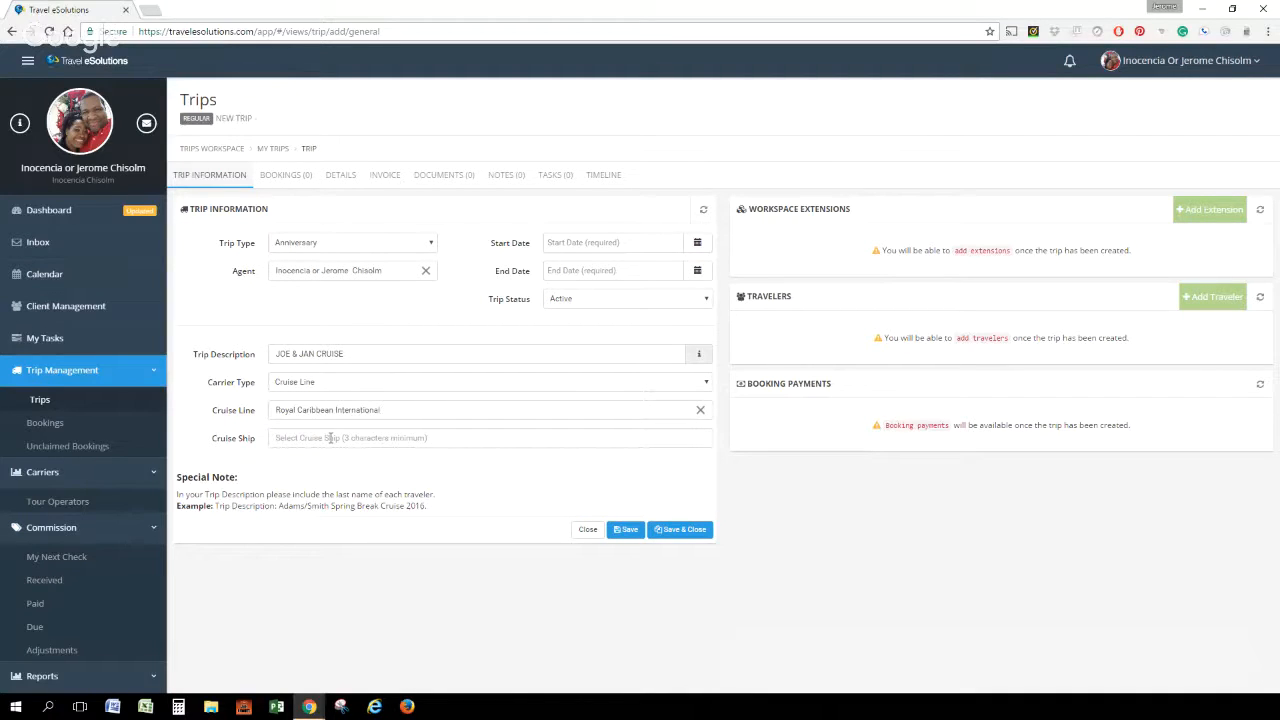
Choose Harmony of the Seas as the cruise ship and try to save the trip
type("HAMM")
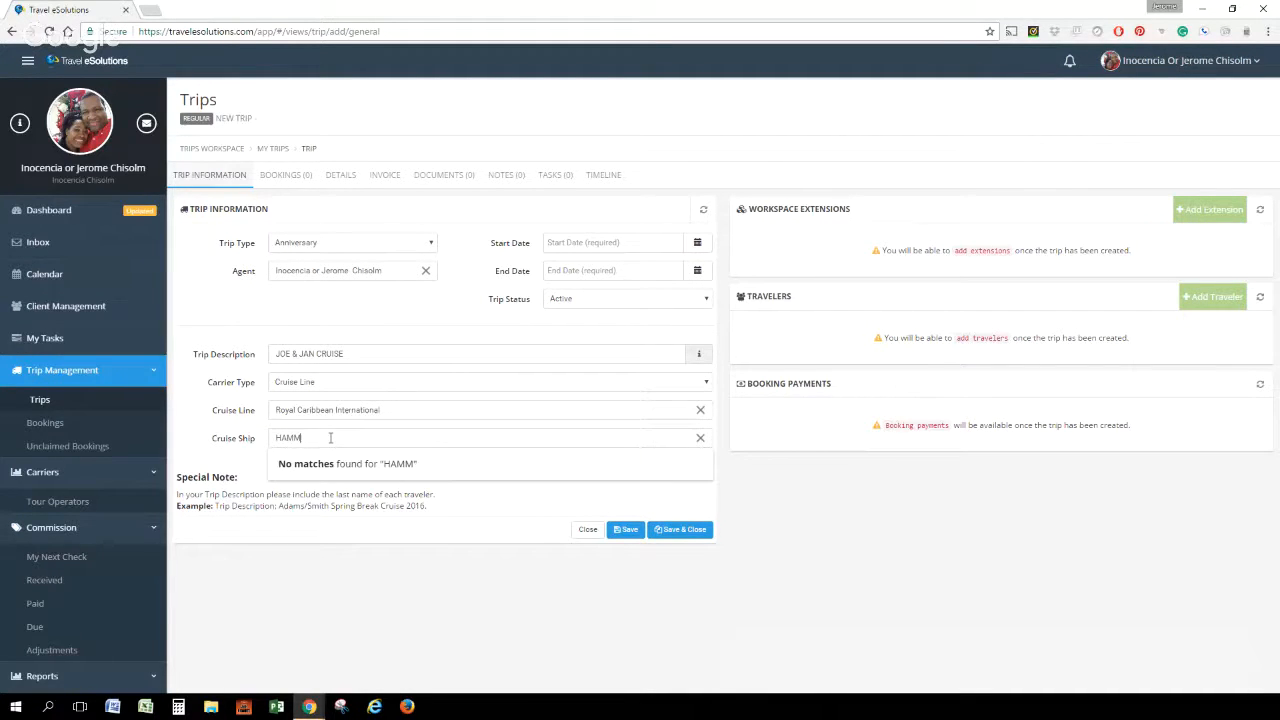
key("BackSpace")
key("BackSpace")
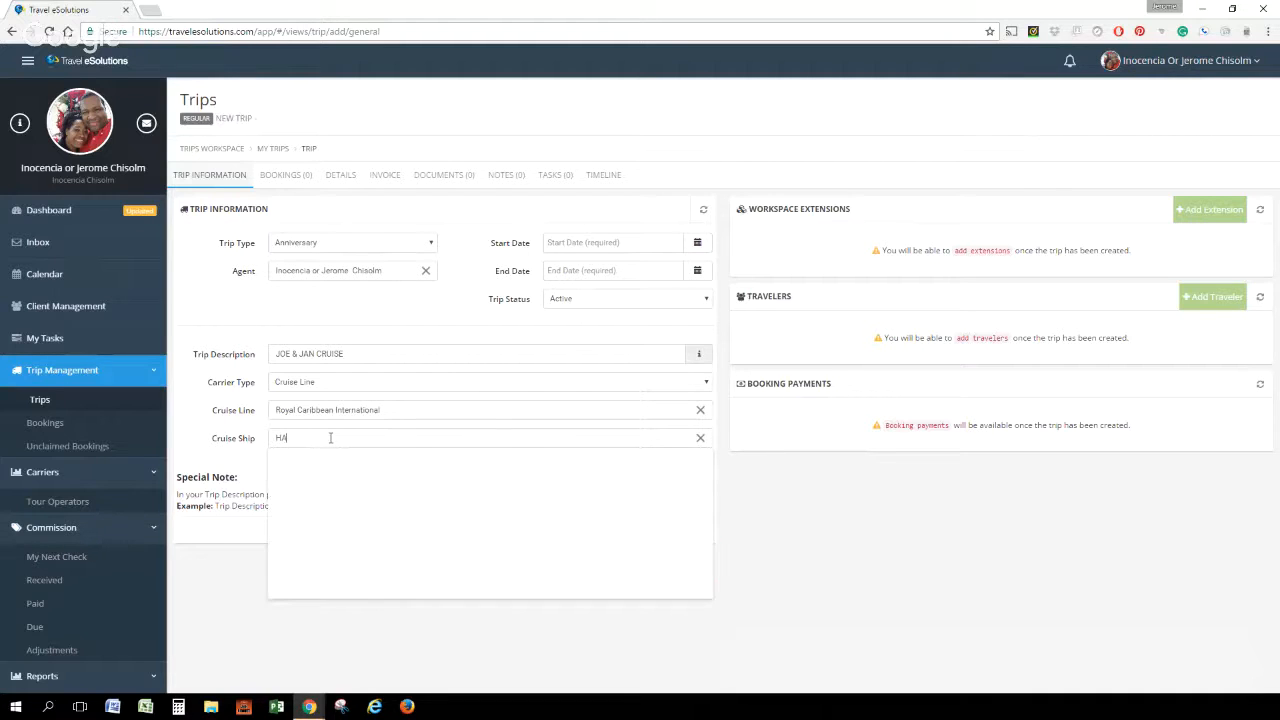
type("RN")
key("BackSpace")
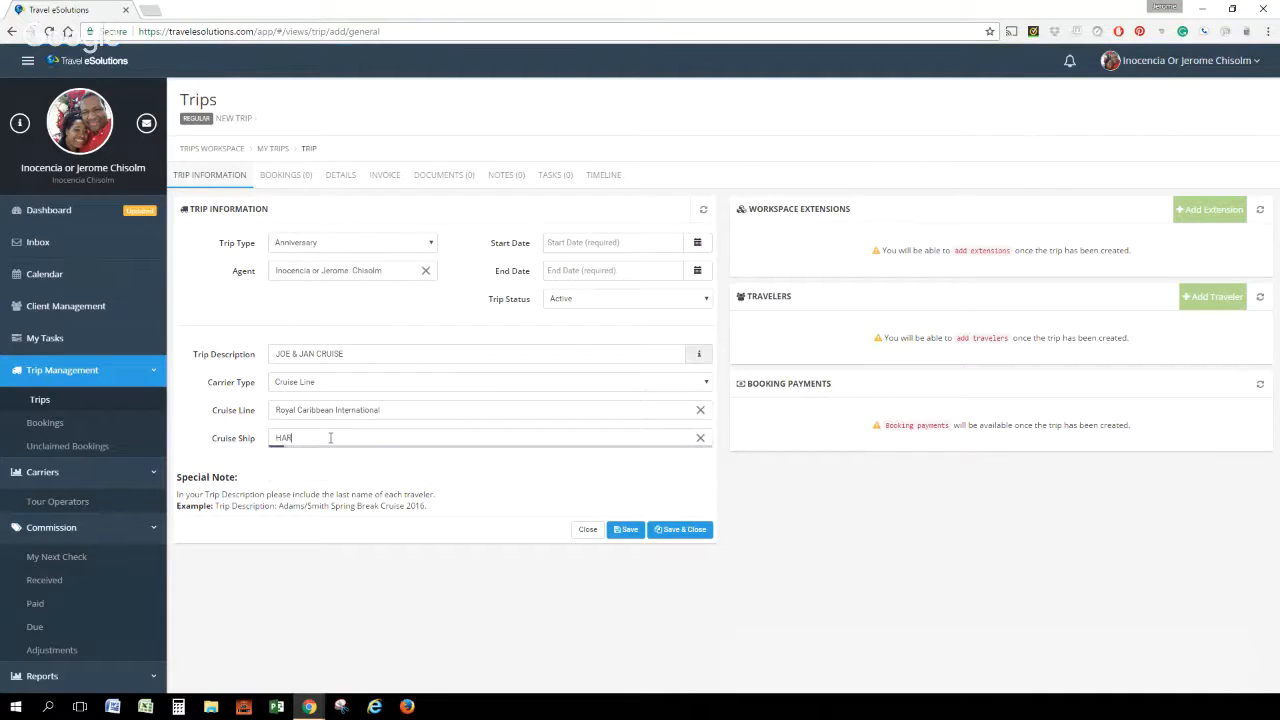
type("M")
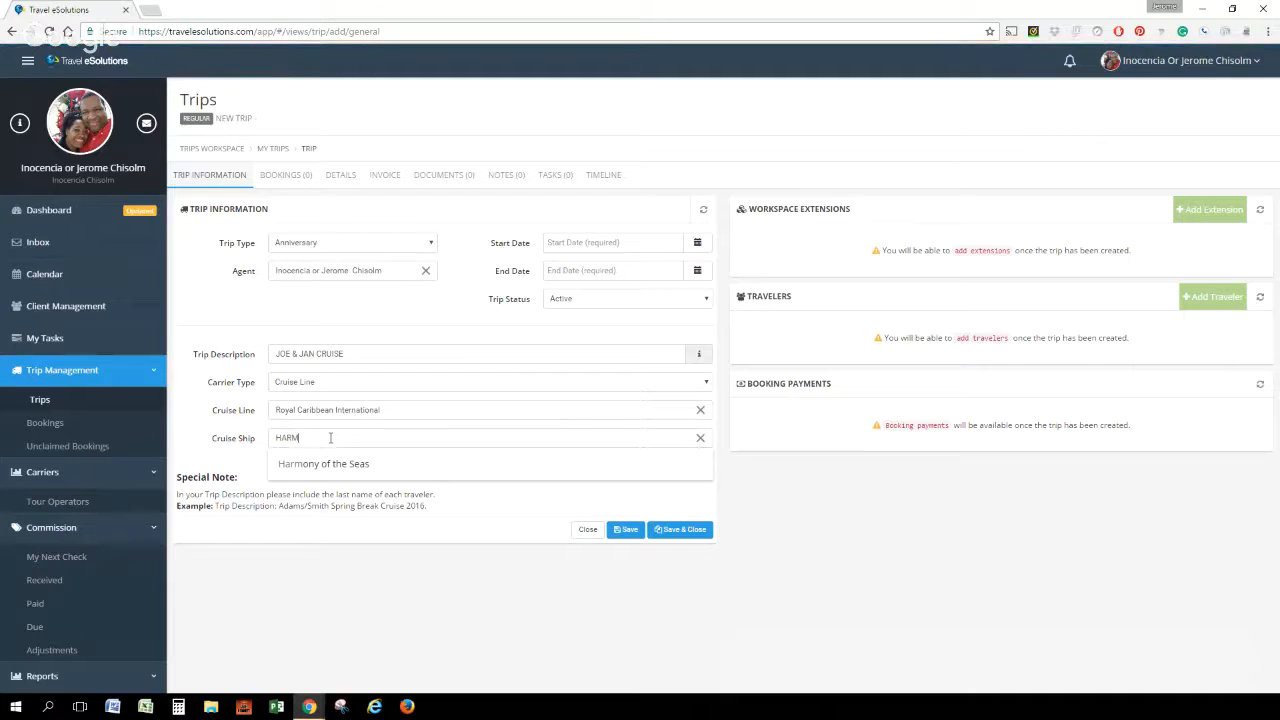
left_click(326, 465)
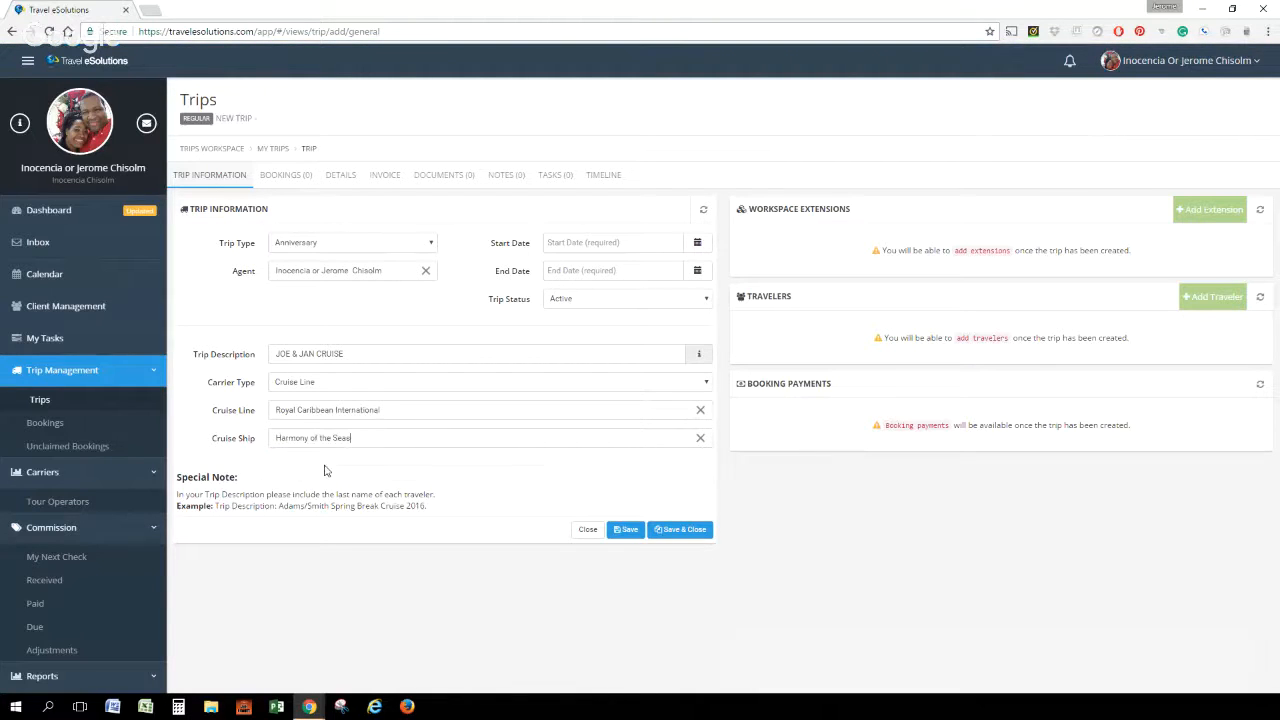
left_click(630, 530)
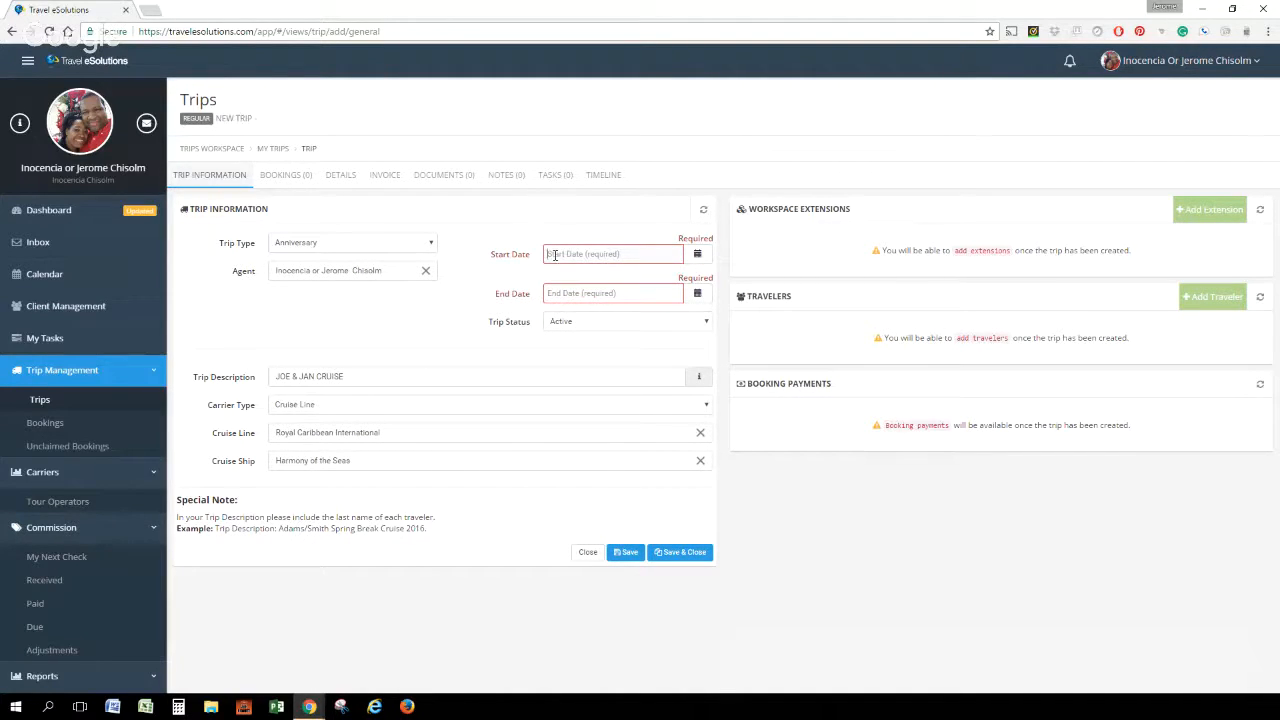
Set the trip's start date to 11/18/2017 and its end date to 11/25/2017
left_click(698, 256)
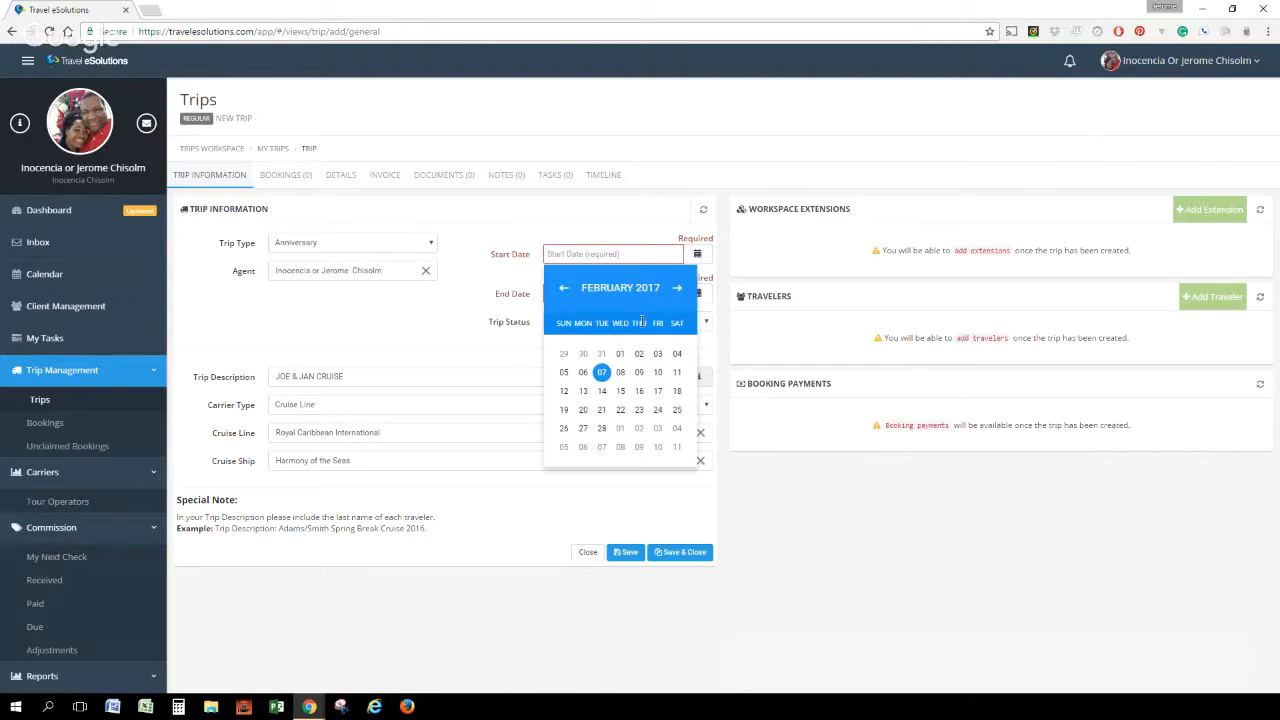
left_click(679, 289)
left_click(679, 289)
left_click(679, 289)
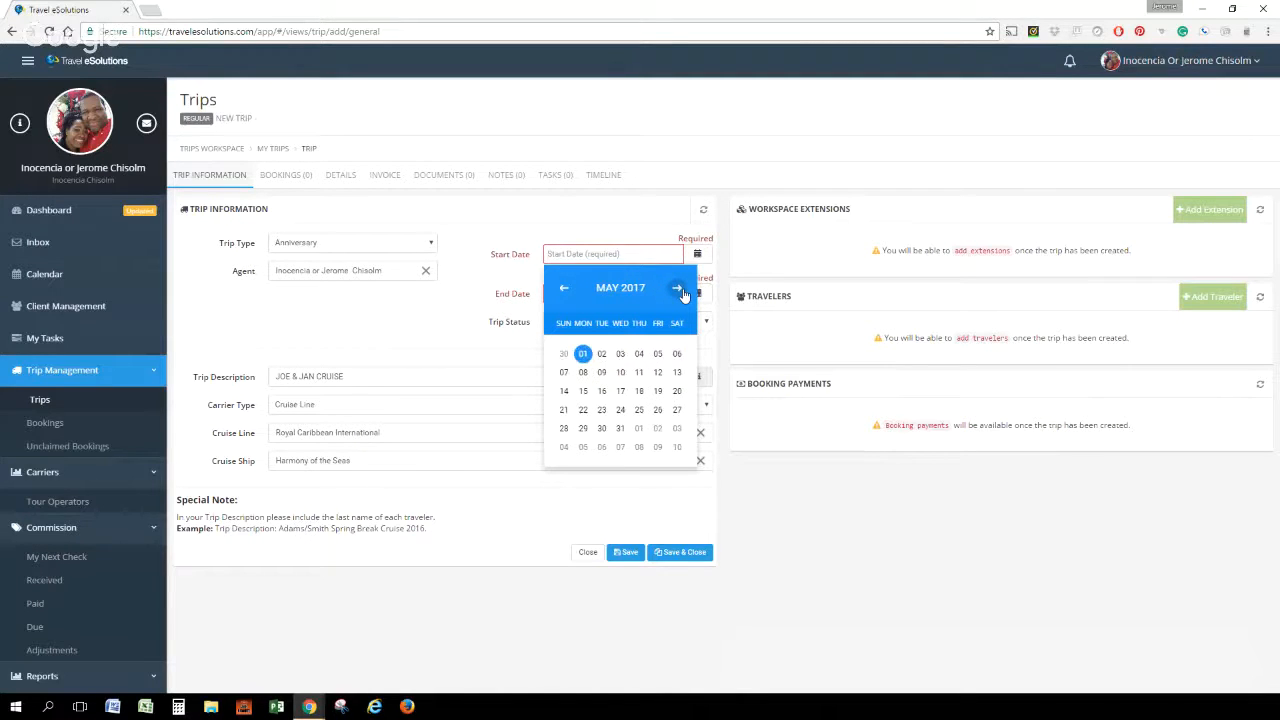
left_click(679, 289)
left_click(679, 289)
left_click(679, 289)
left_click(679, 289)
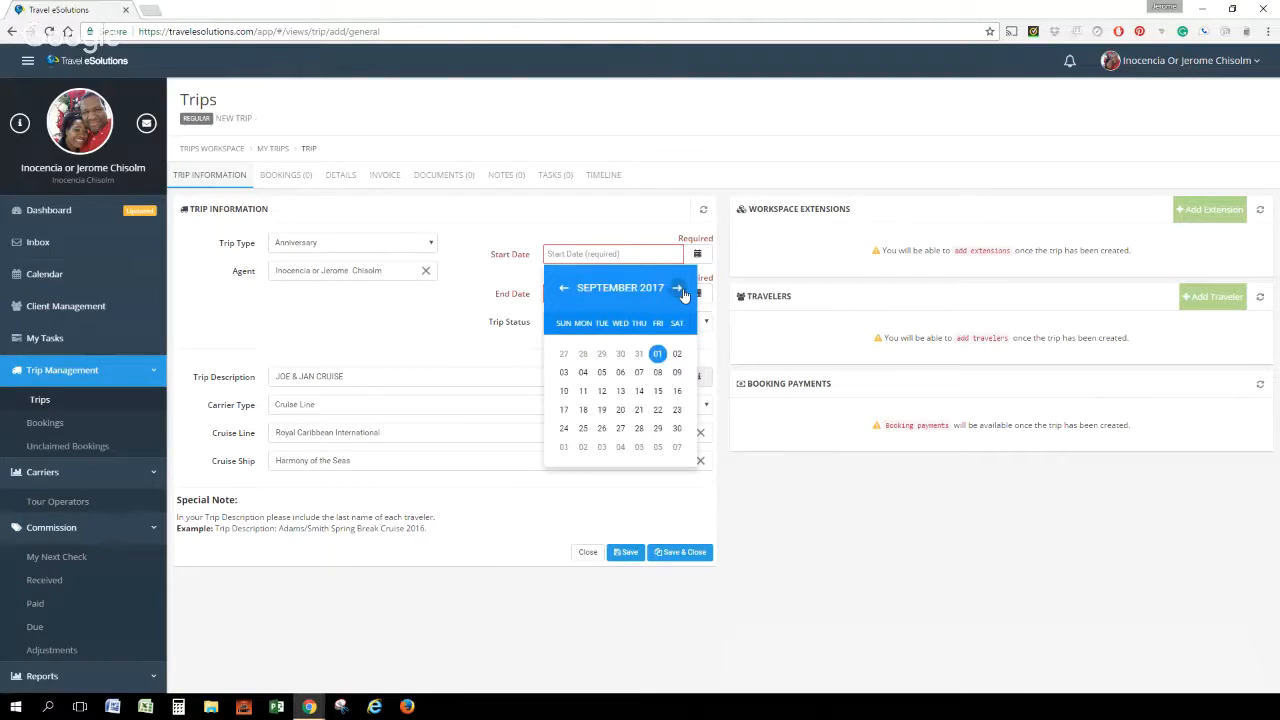
left_click(679, 289)
left_click(679, 289)
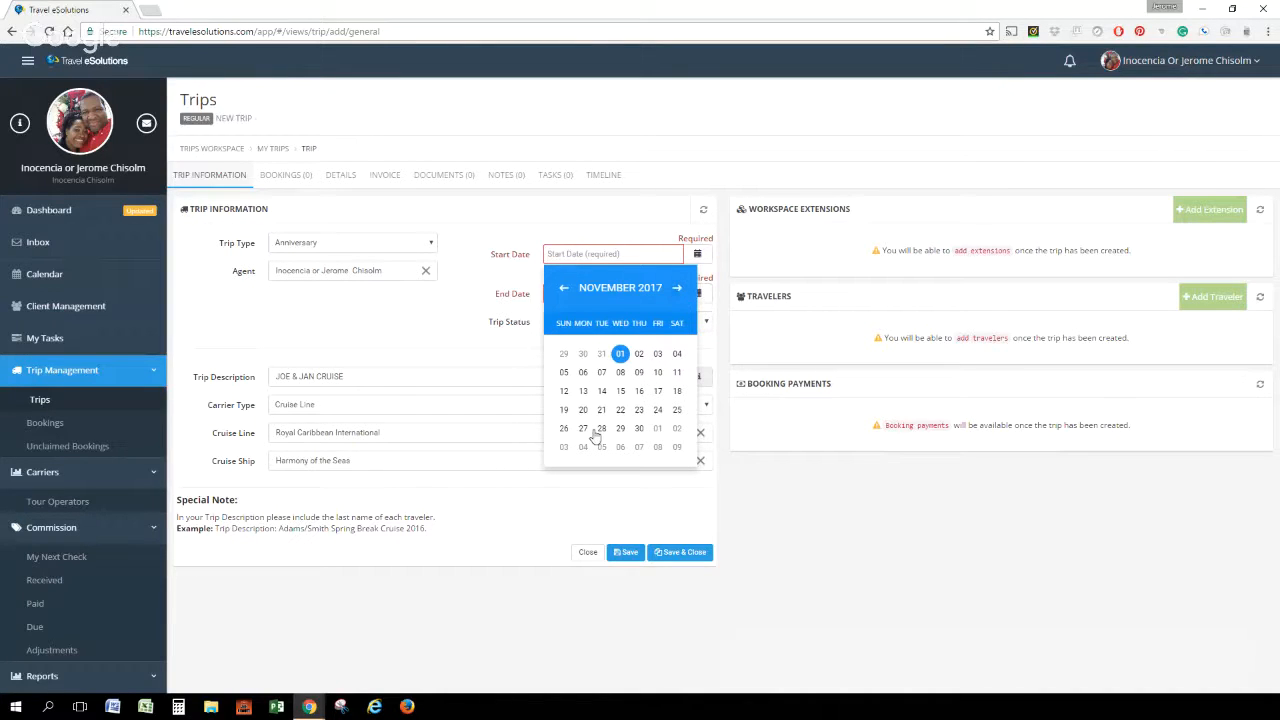
left_click(677, 393)
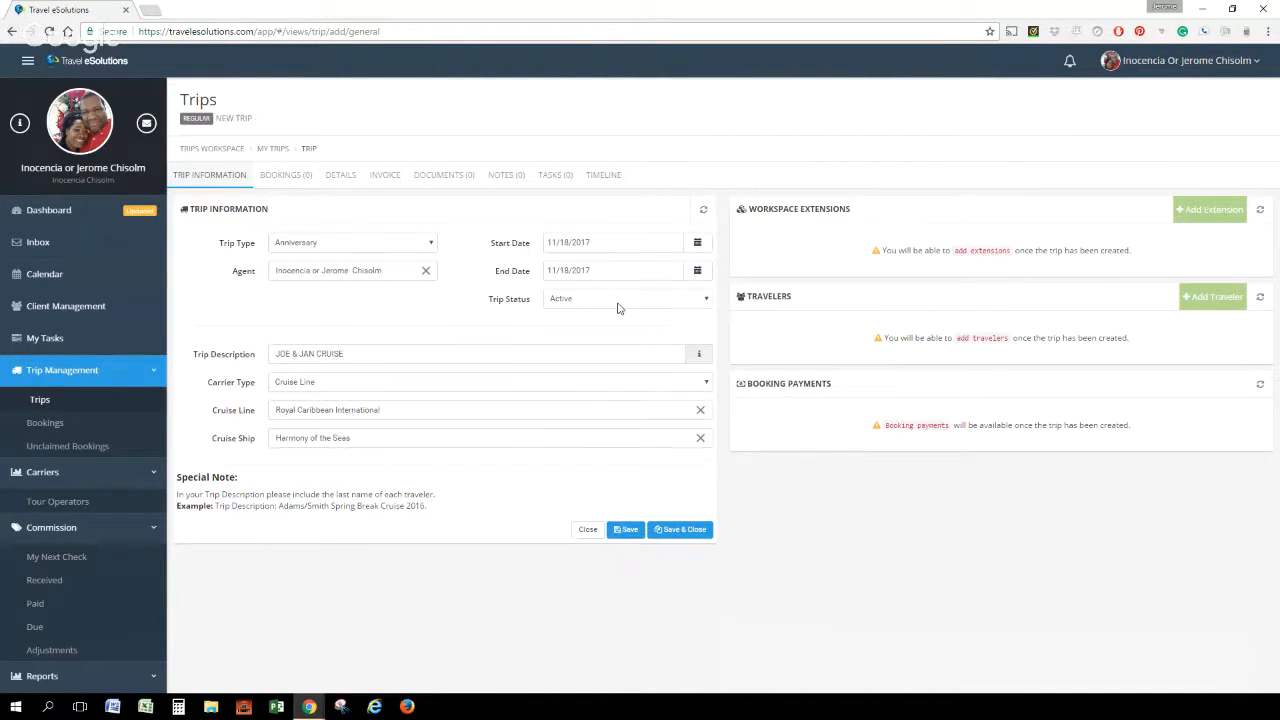
left_click(695, 274)
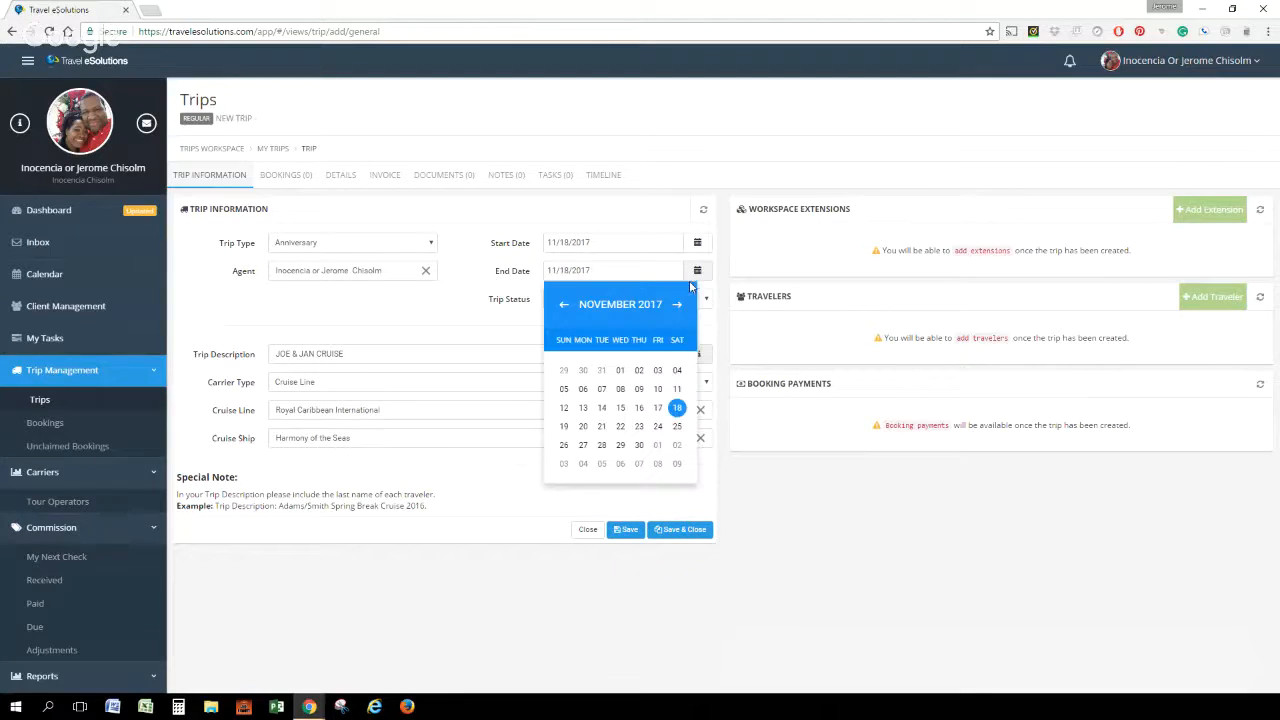
left_click(677, 428)
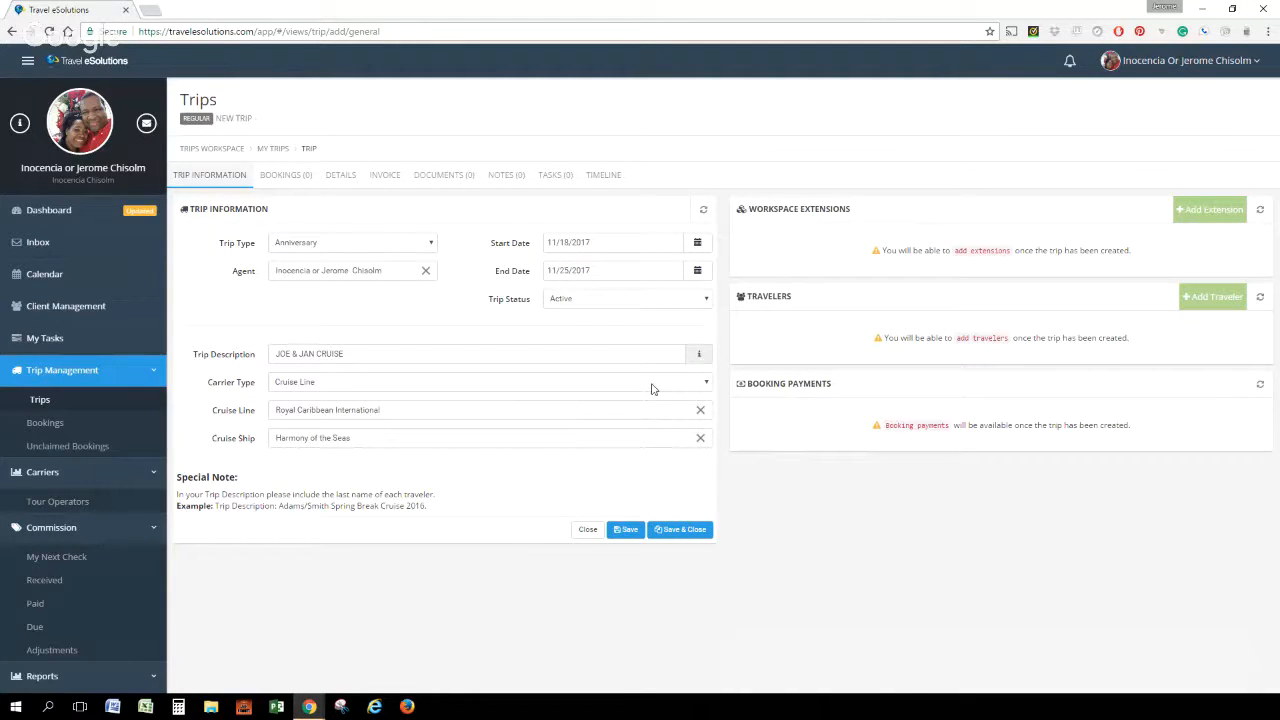
Choose Active as the trip status and save the new trip
left_click(706, 300)
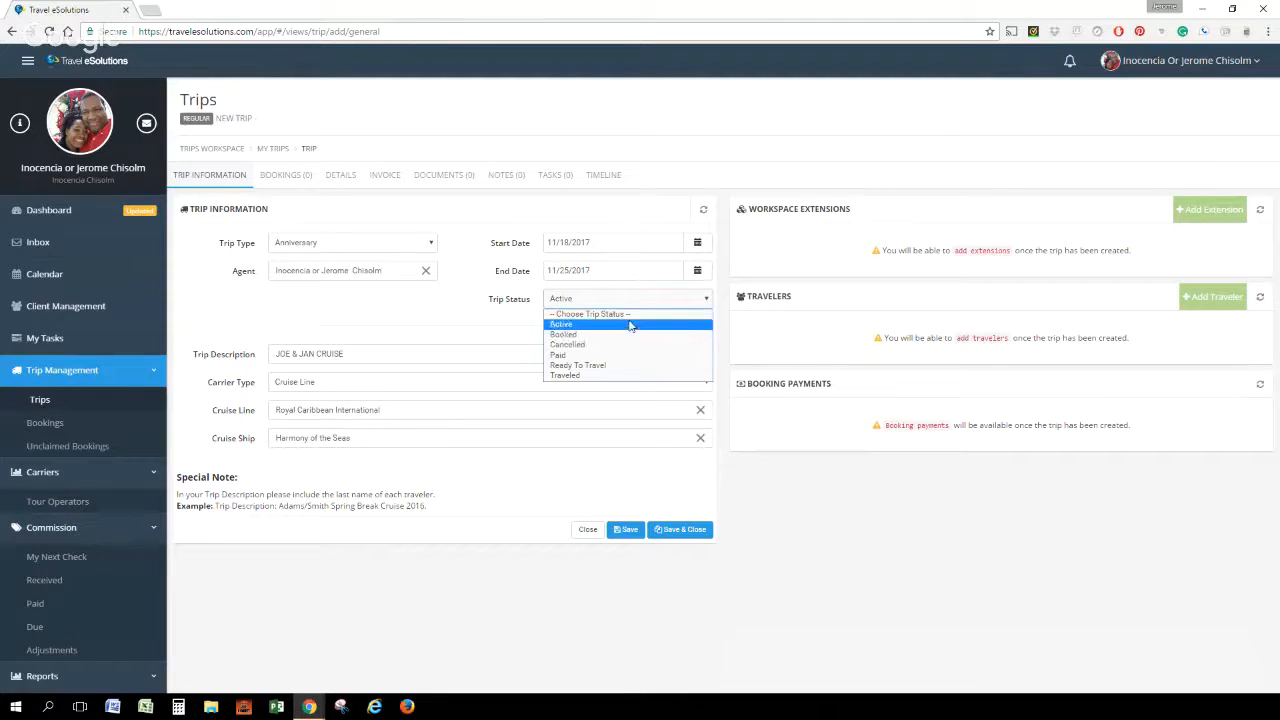
left_click(632, 324)
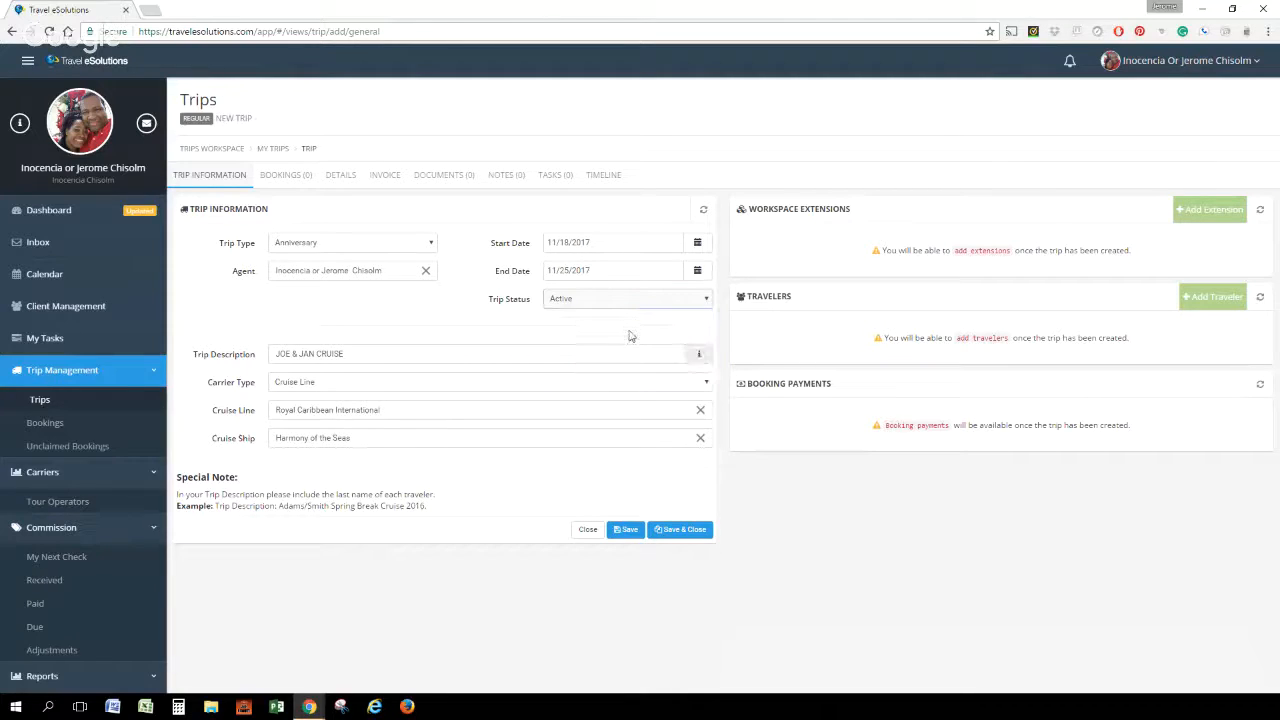
left_click(628, 530)
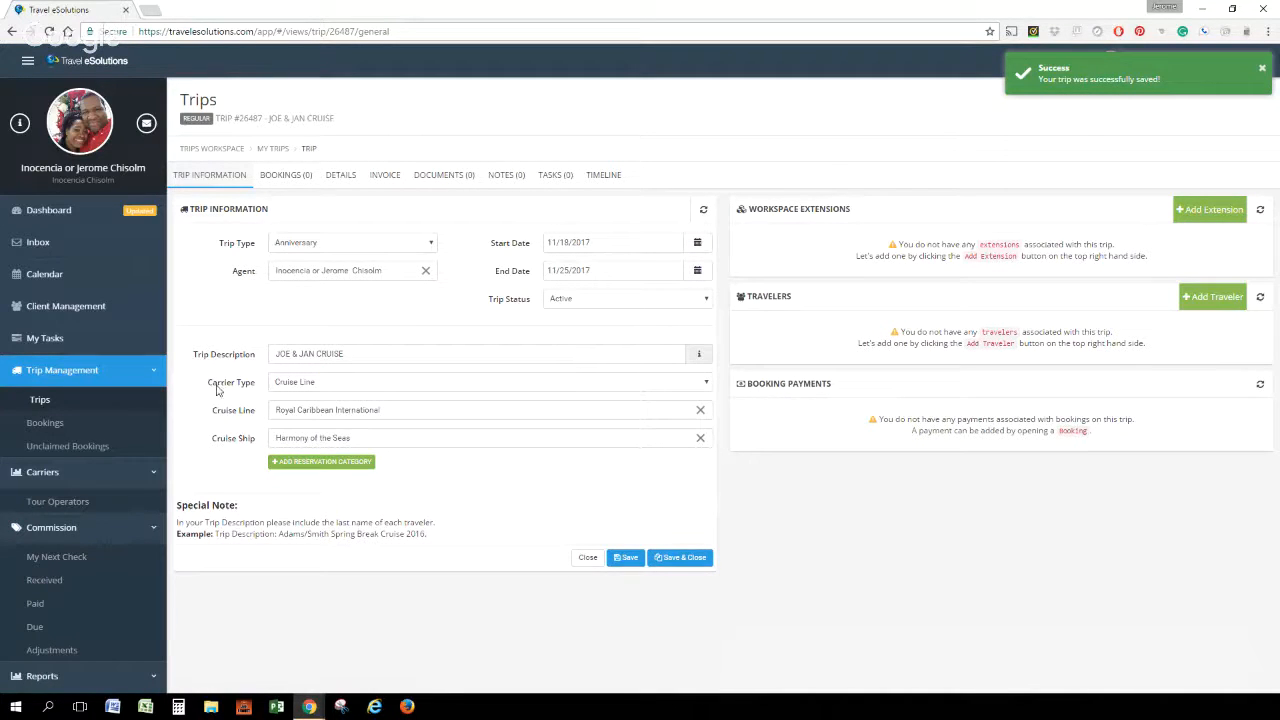
Start adding a traveler to the saved trip and open the choice of traveler type
left_click(1218, 298)
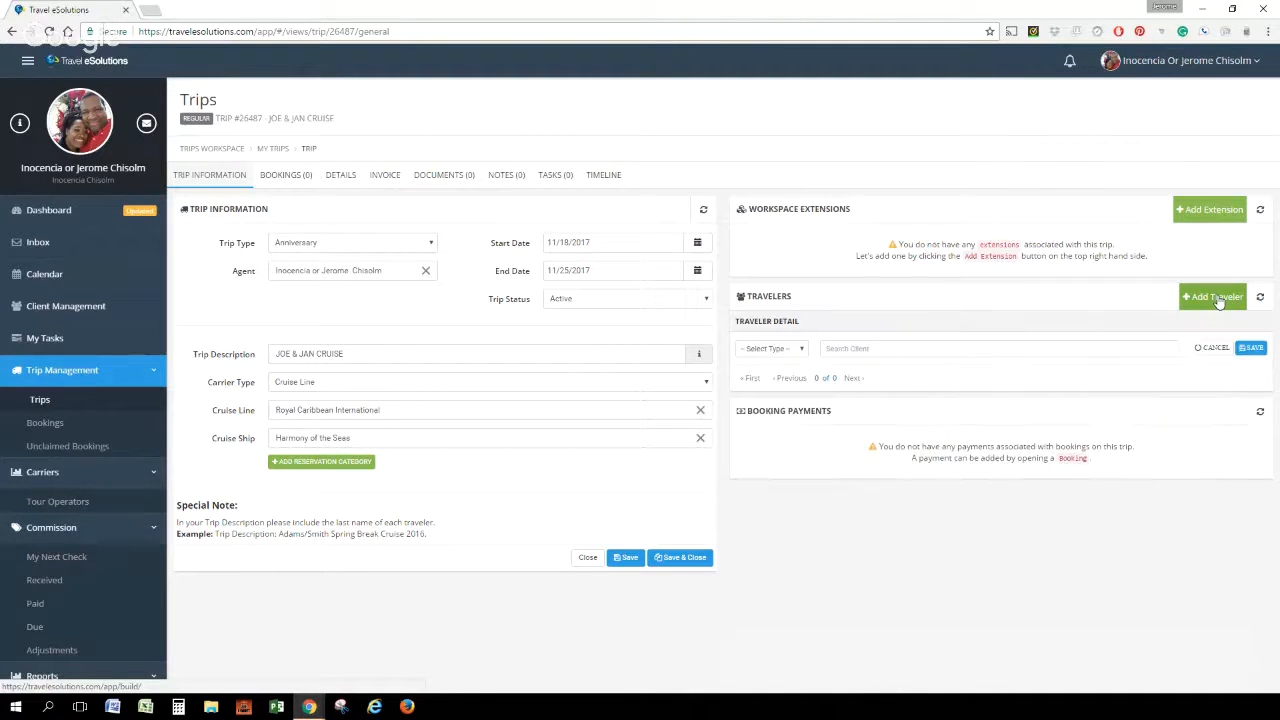
left_click(801, 352)
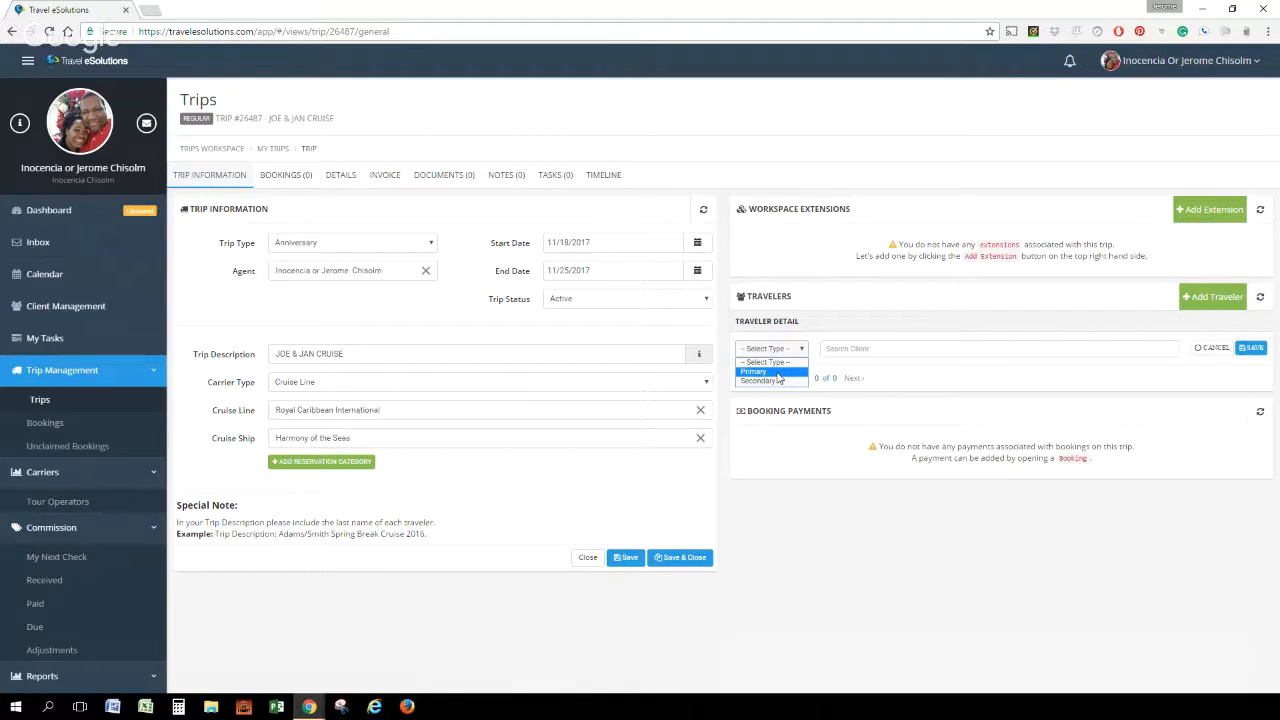
Add the first client named in the trip description as a Primary traveler and save the traveler entry
left_click(777, 372)
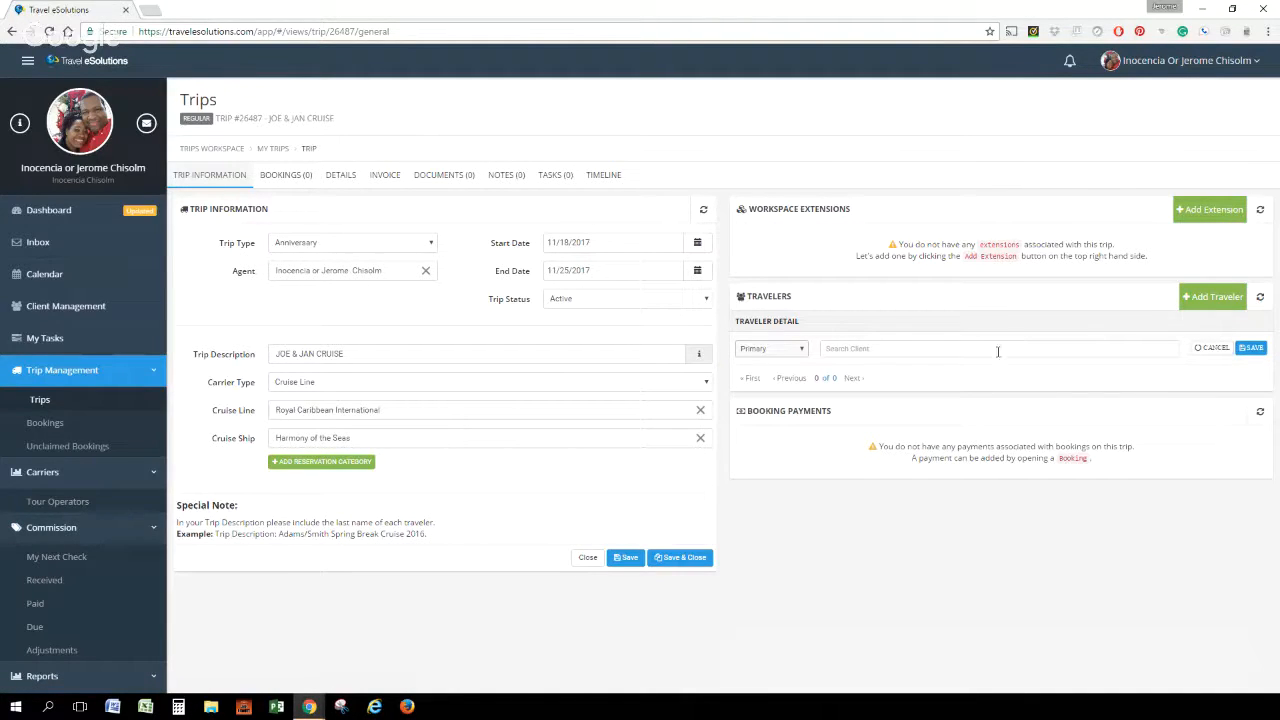
type("JOE")
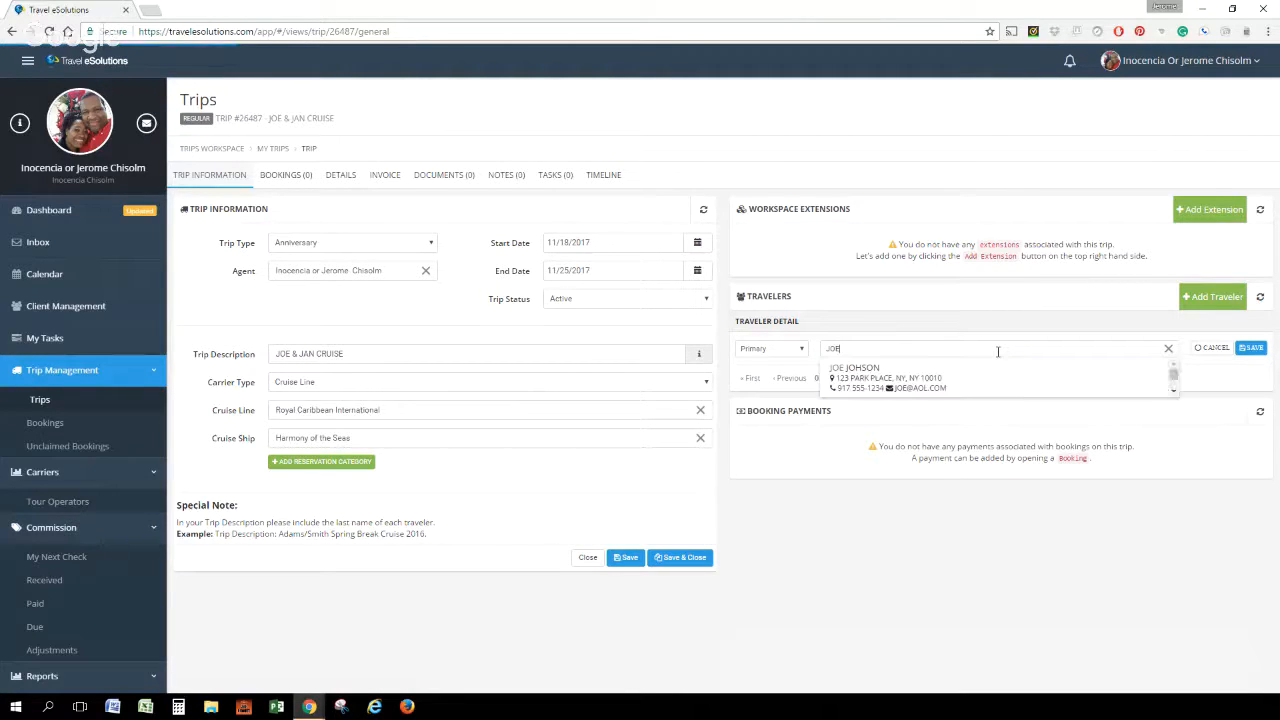
left_click(851, 378)
left_click(1251, 348)
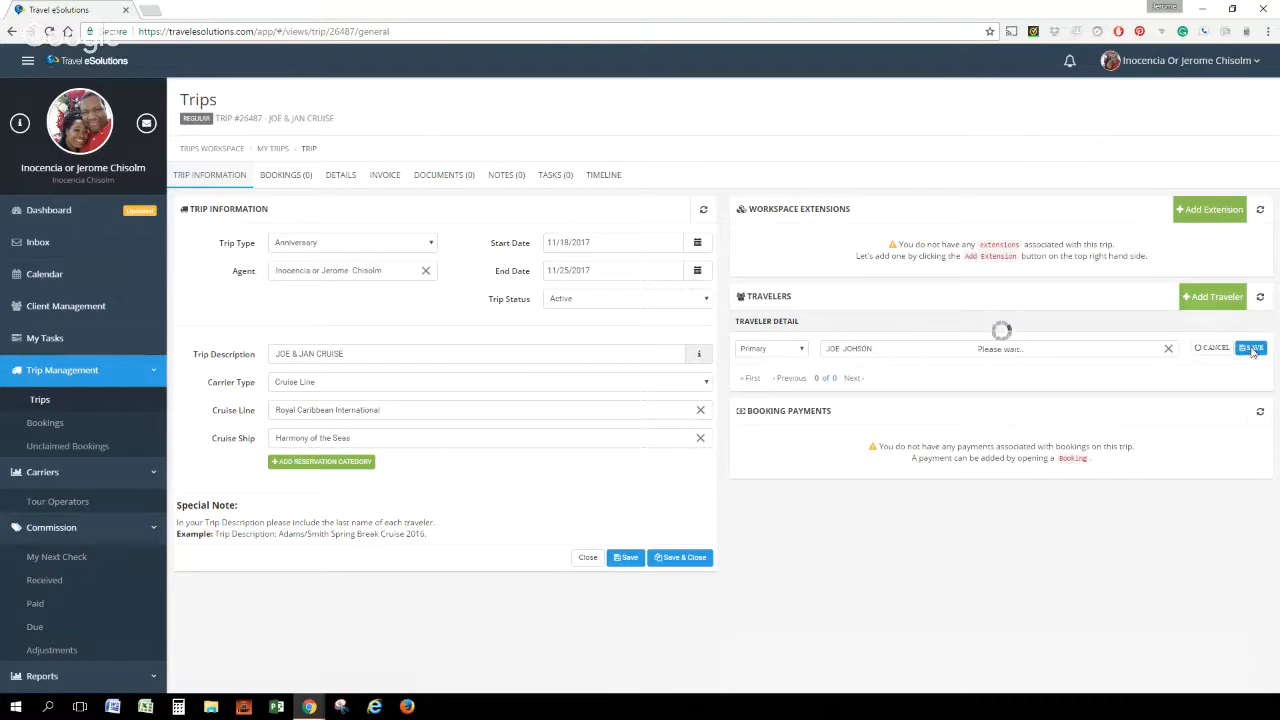
Add the second client from the trip description as another Primary traveler and save the entry
left_click(1221, 298)
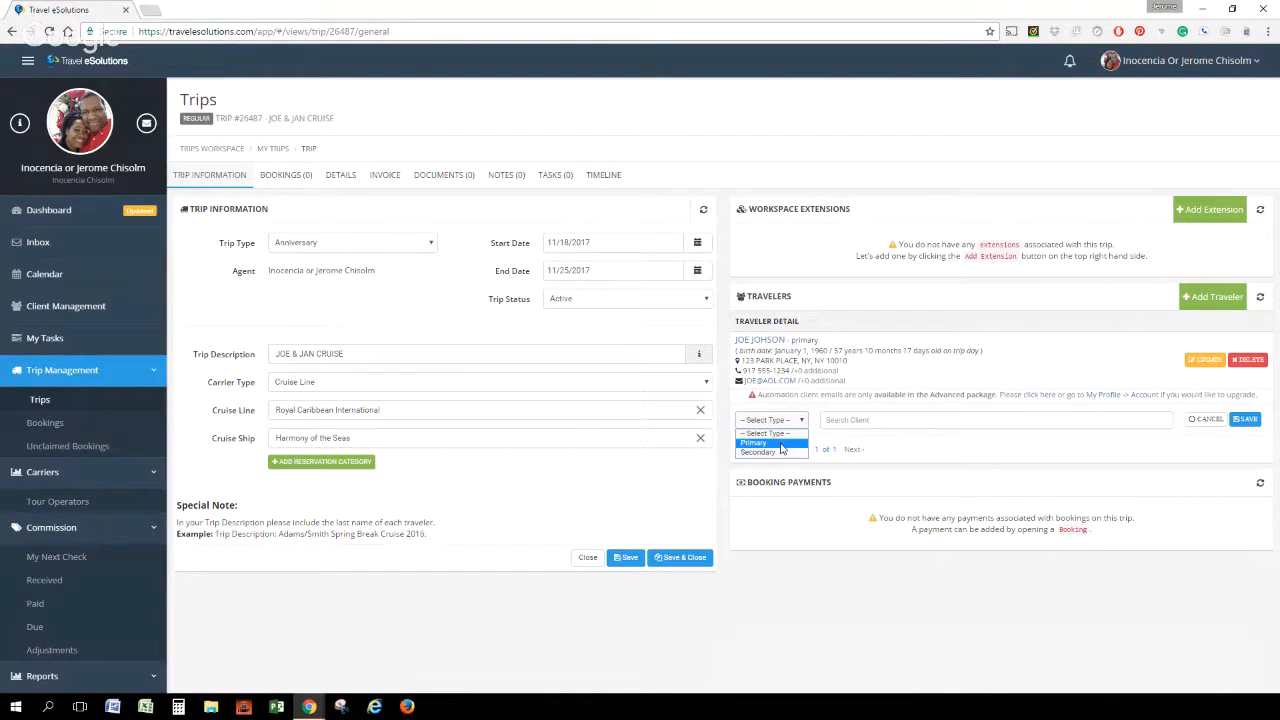
left_click(781, 444)
left_click(838, 420)
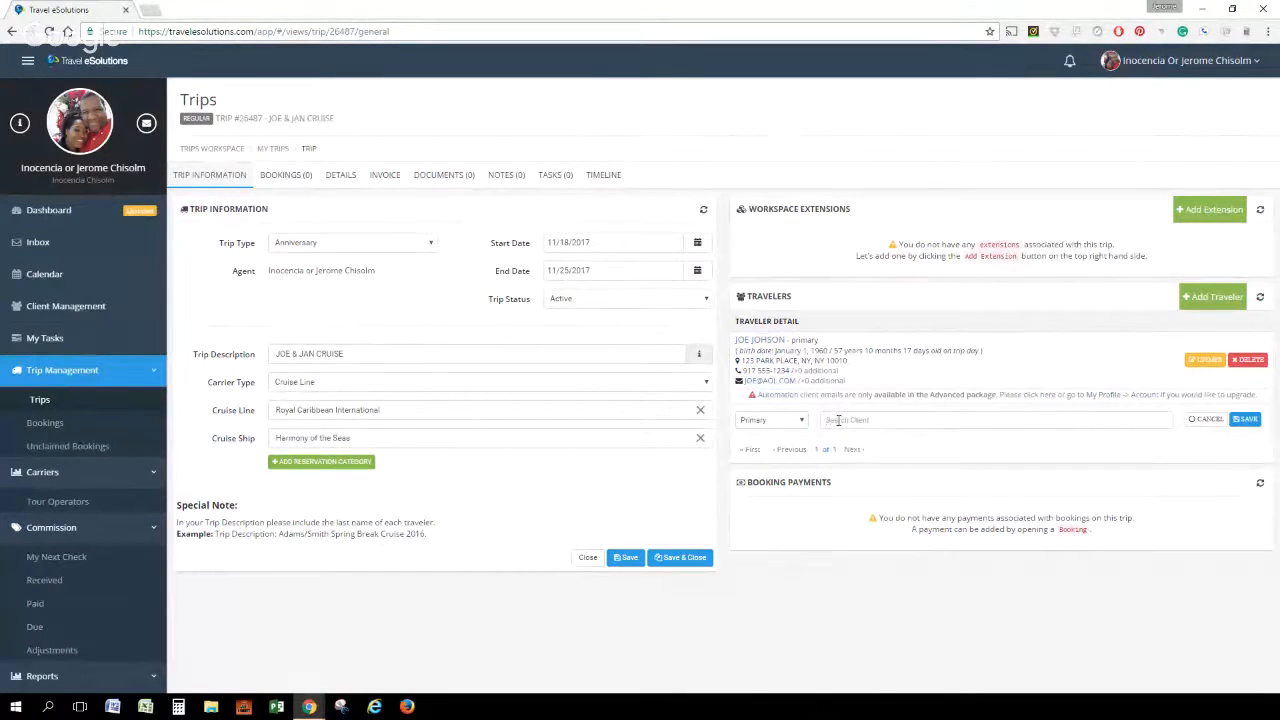
type("JAME")
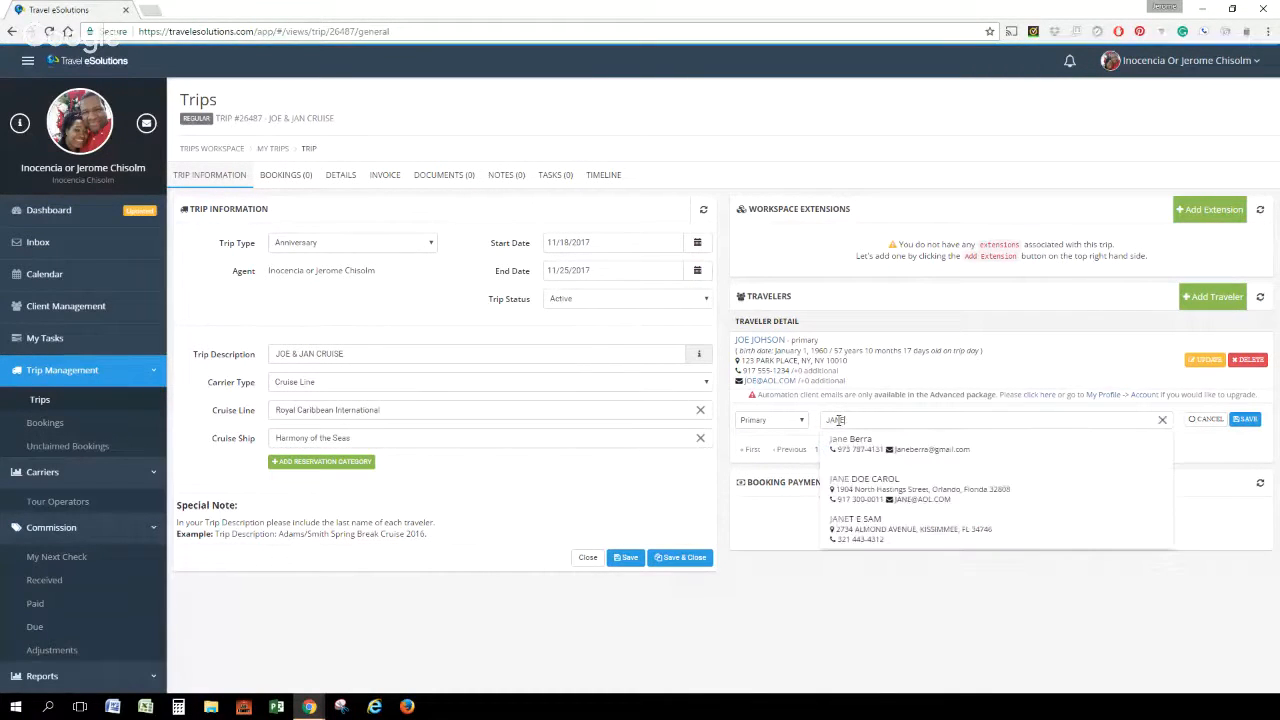
left_click(869, 484)
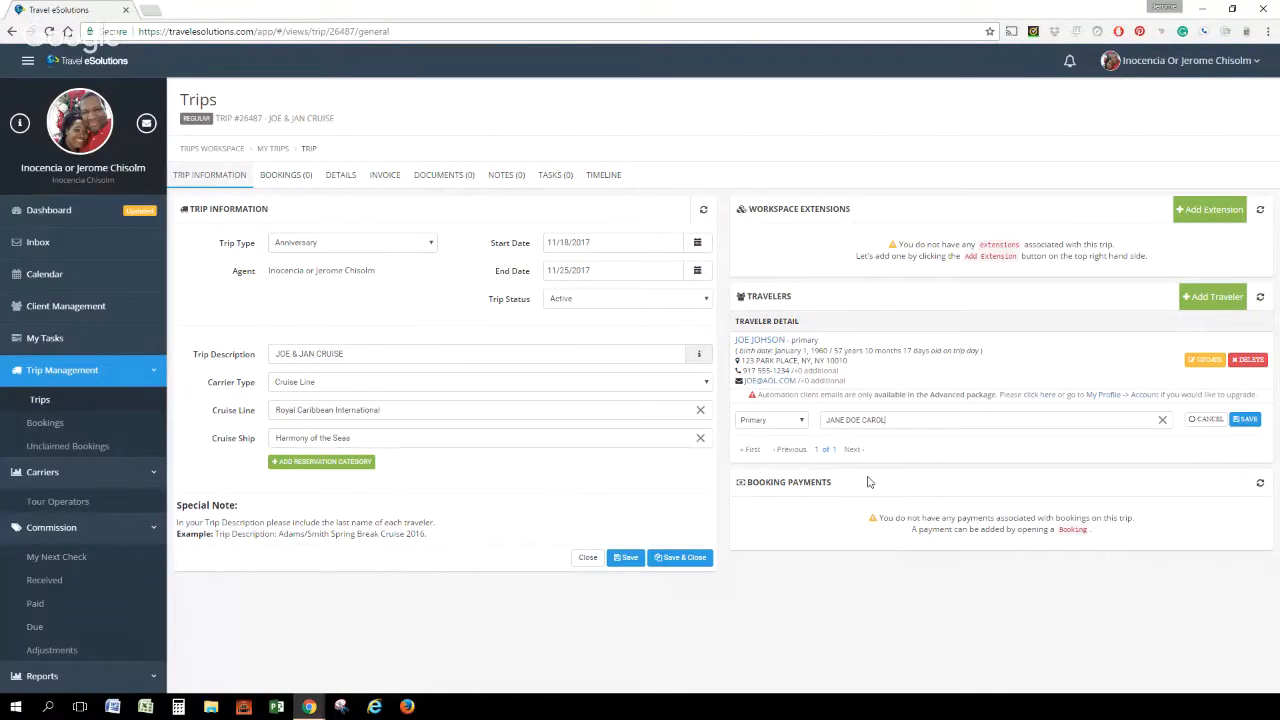
left_click(1249, 421)
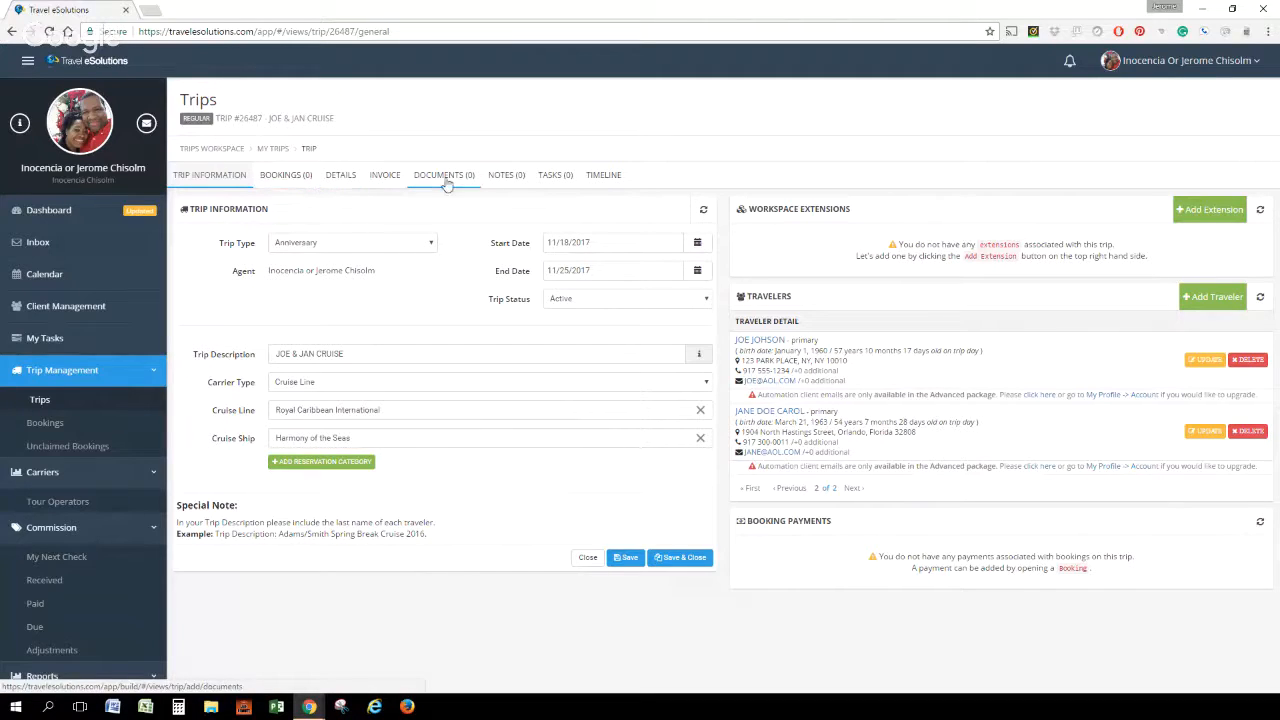
Start a new booking for the trip, enter its booking number and set the booking date to 02/07/2017
left_click(283, 177)
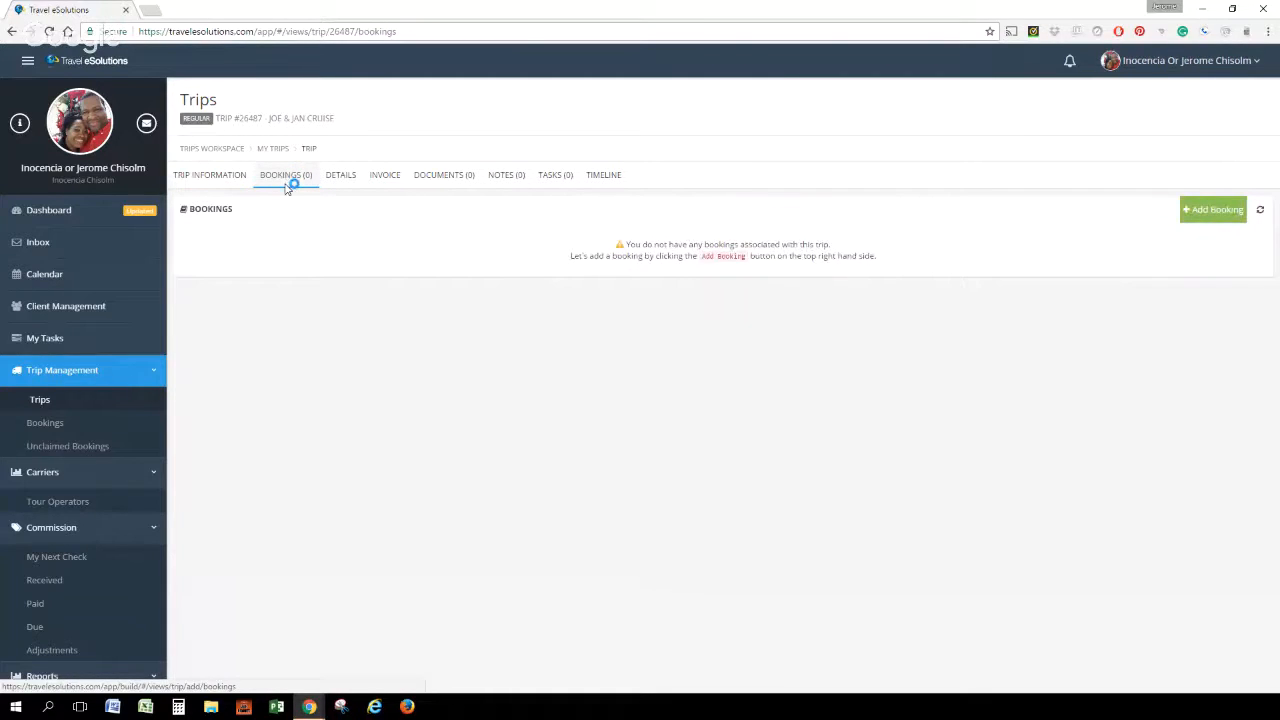
left_click(1220, 212)
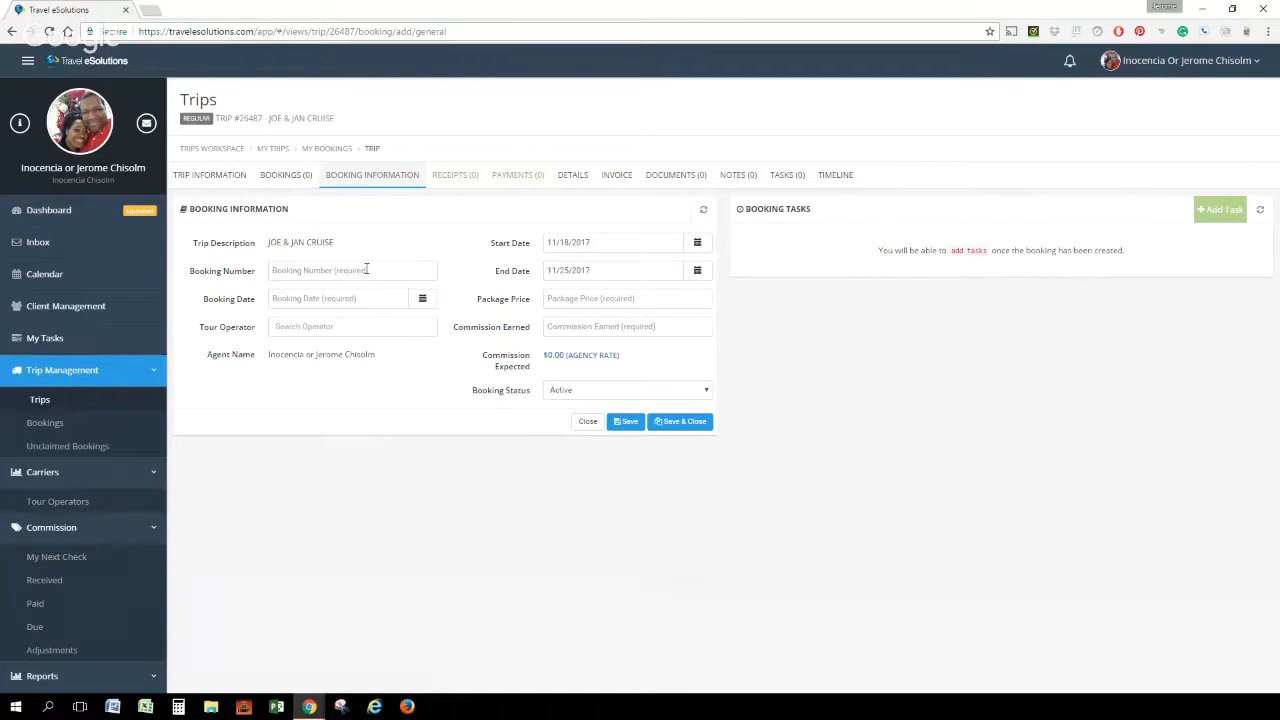
left_click(366, 269)
type("1234")
left_click(422, 298)
left_click(326, 417)
type("ROYAL")
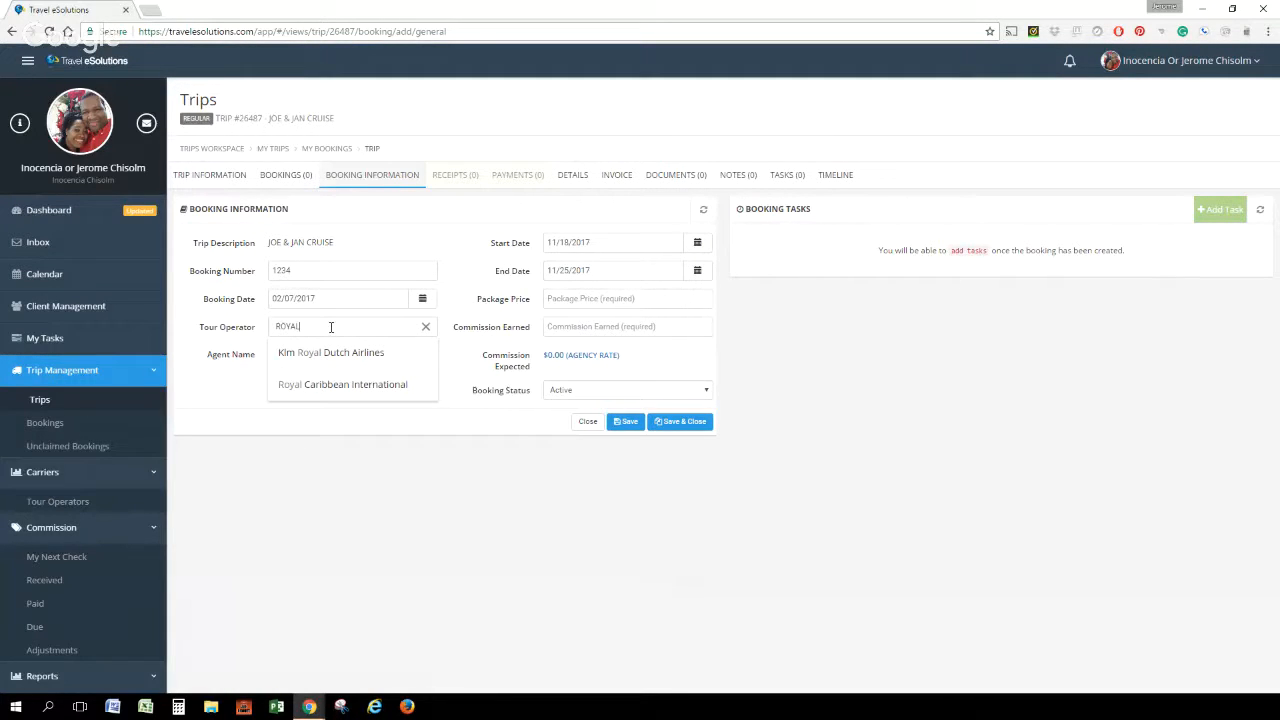
key("BackSpace")
key("BackSpace")
key("BackSpace")
key("BackSpace")
key("BackSpace")
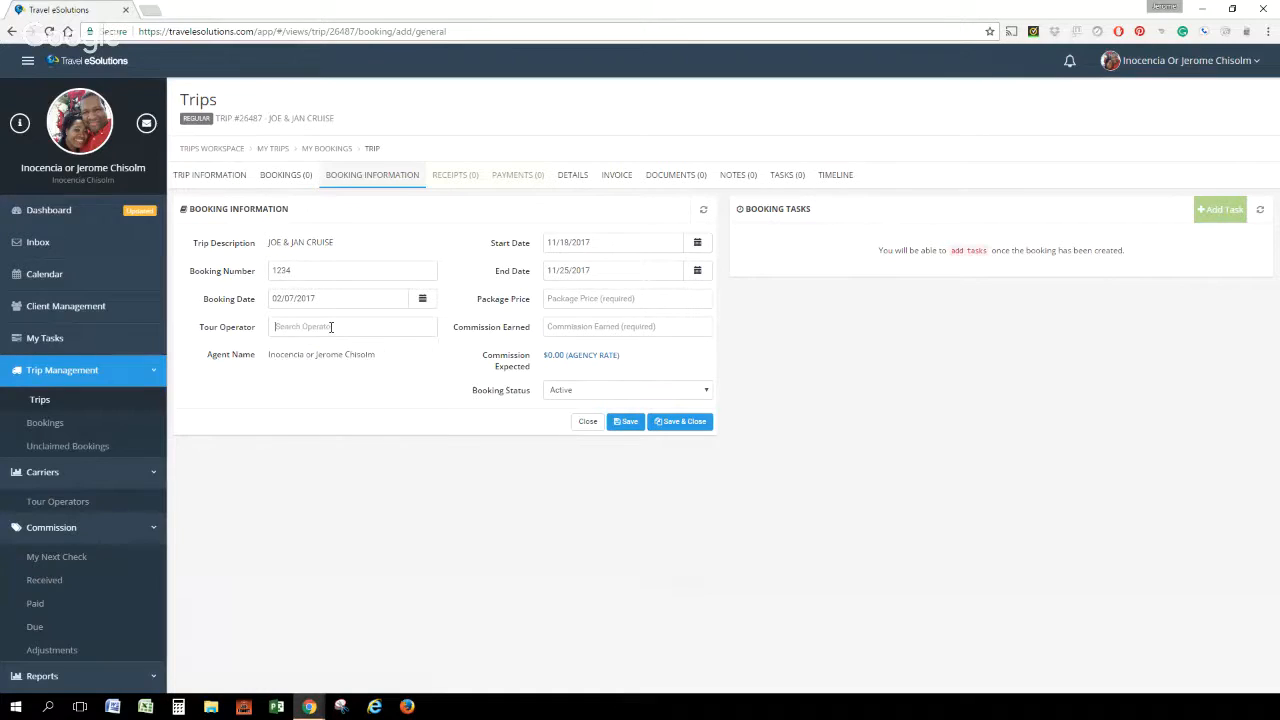
Set the booking's tour operator to Travel Impressions
type("TRAVEL")
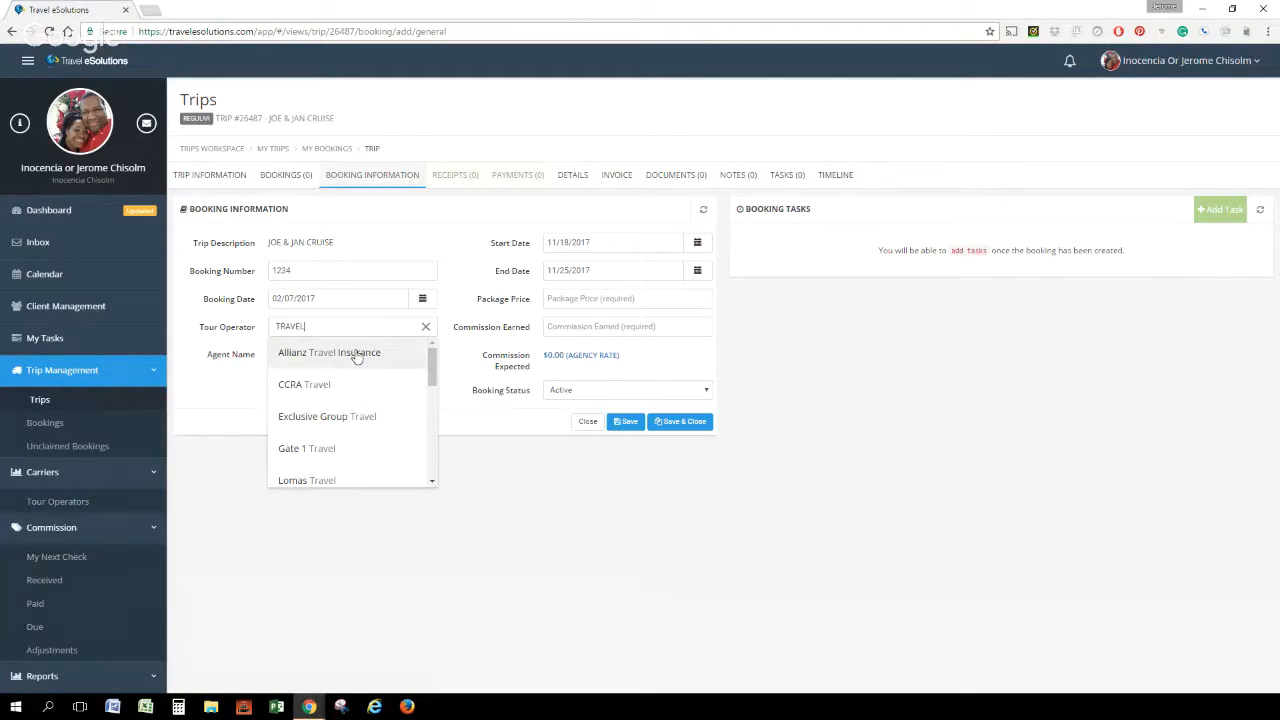
type("IM")
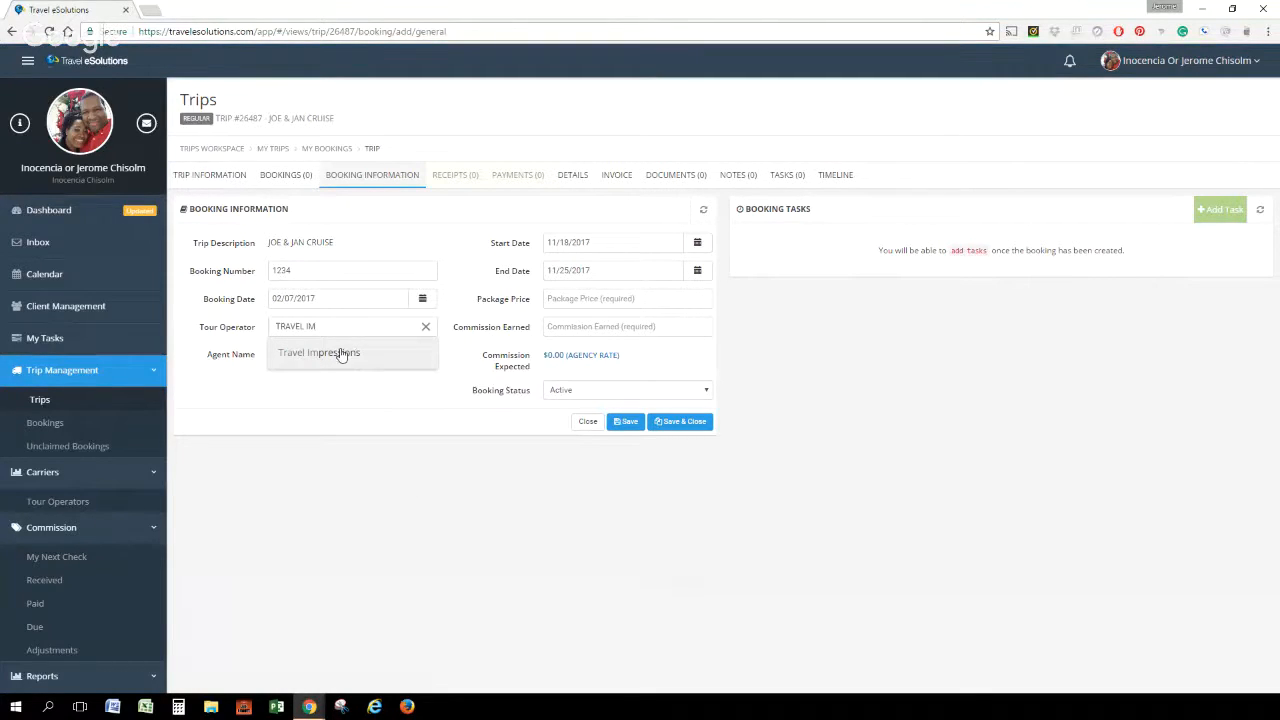
left_click(354, 353)
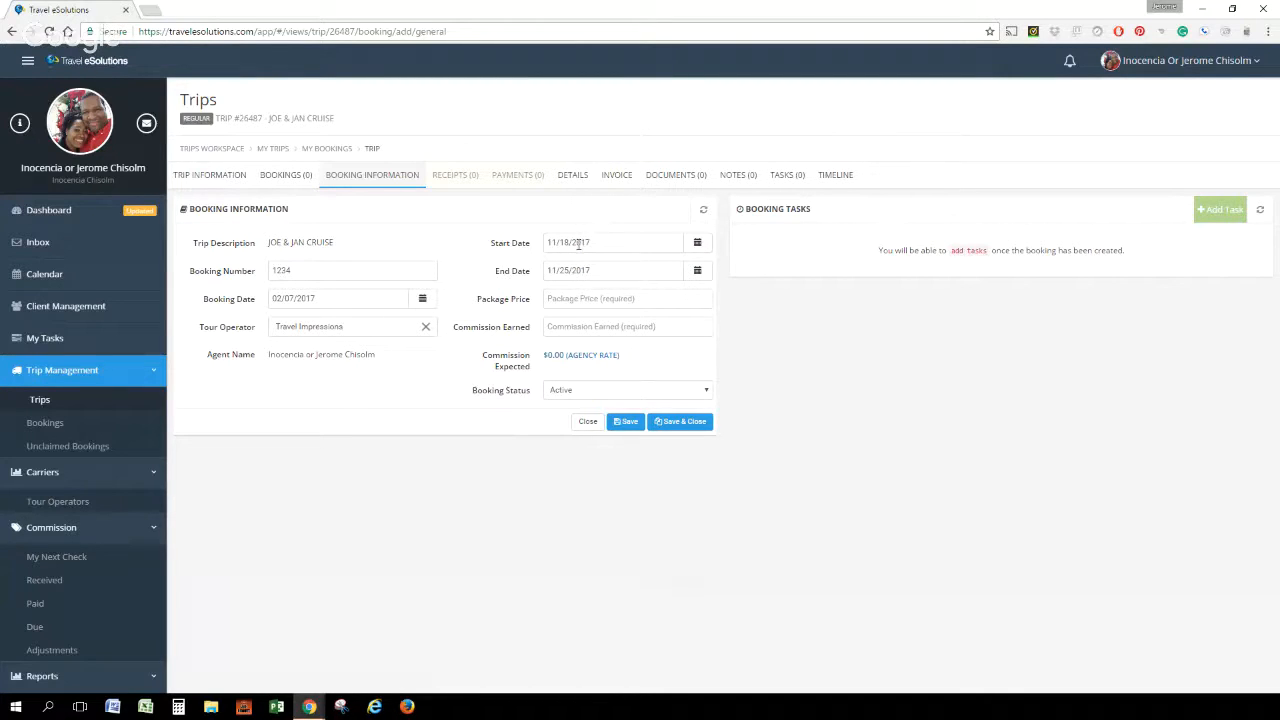
Set the package price to $1,000 and the commission earned to $140, and save the booking
left_click(572, 299)
type("1000")
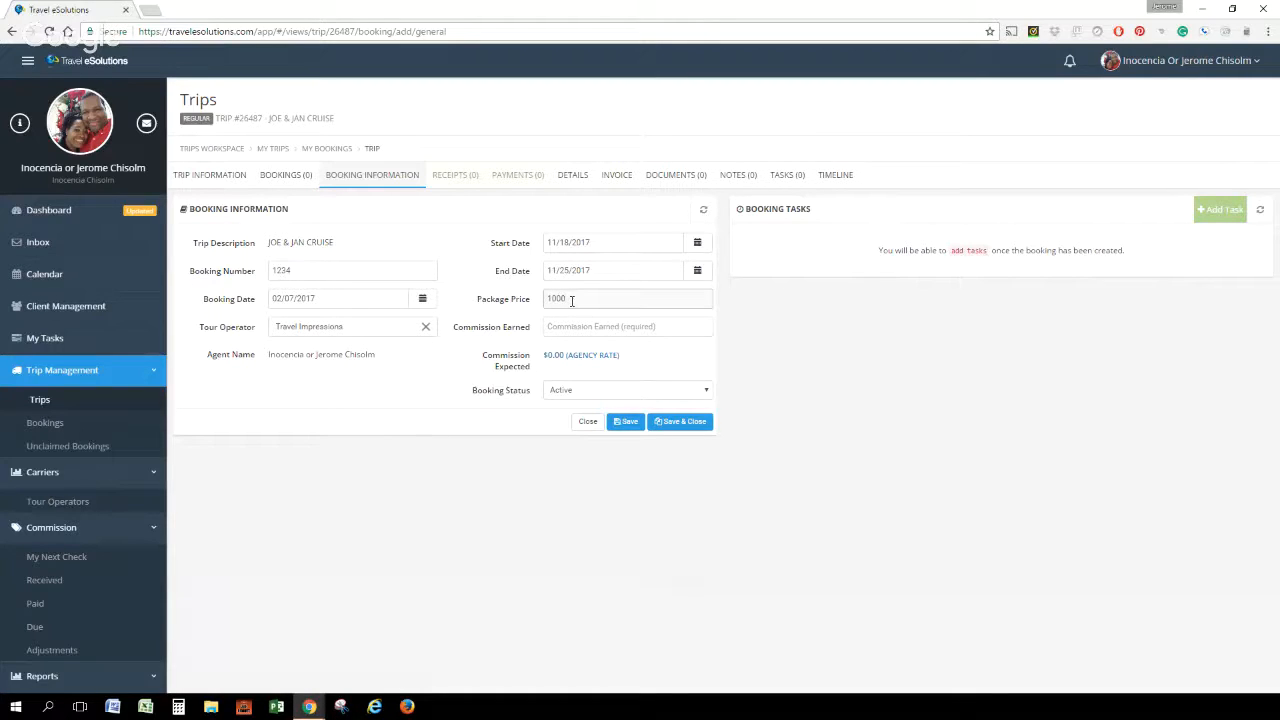
left_click(637, 322)
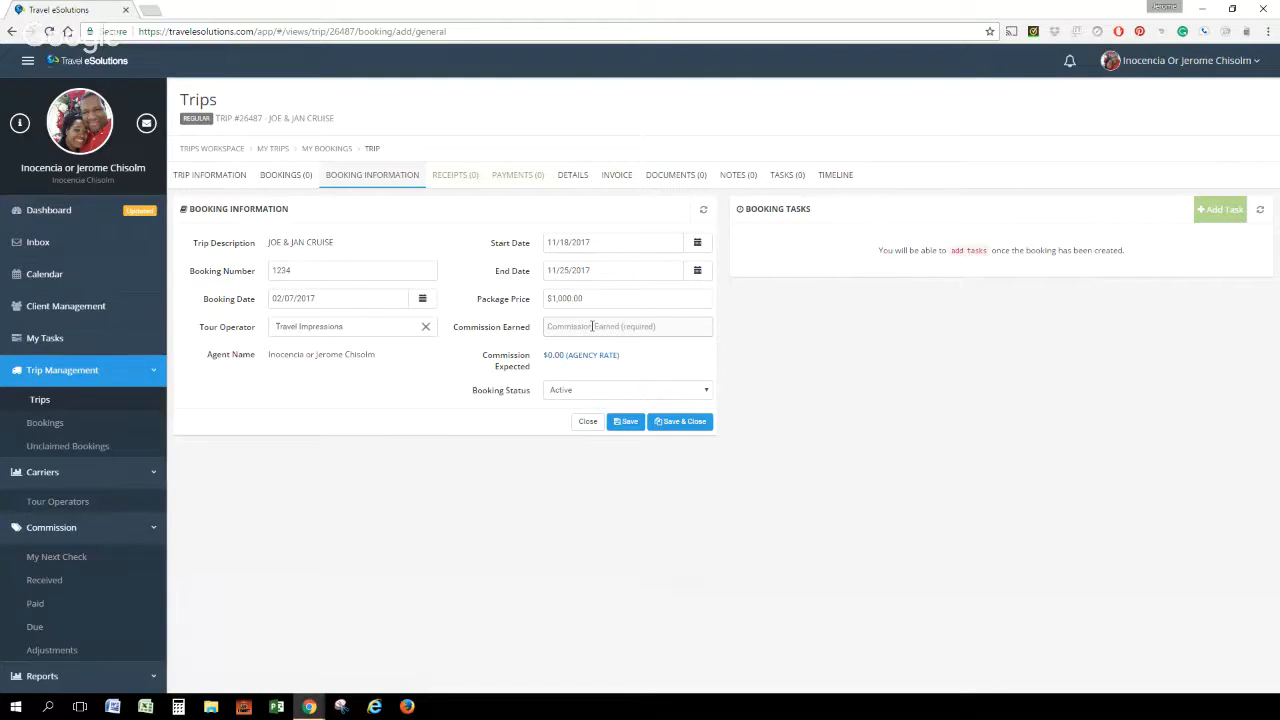
type("140")
key("Tab")
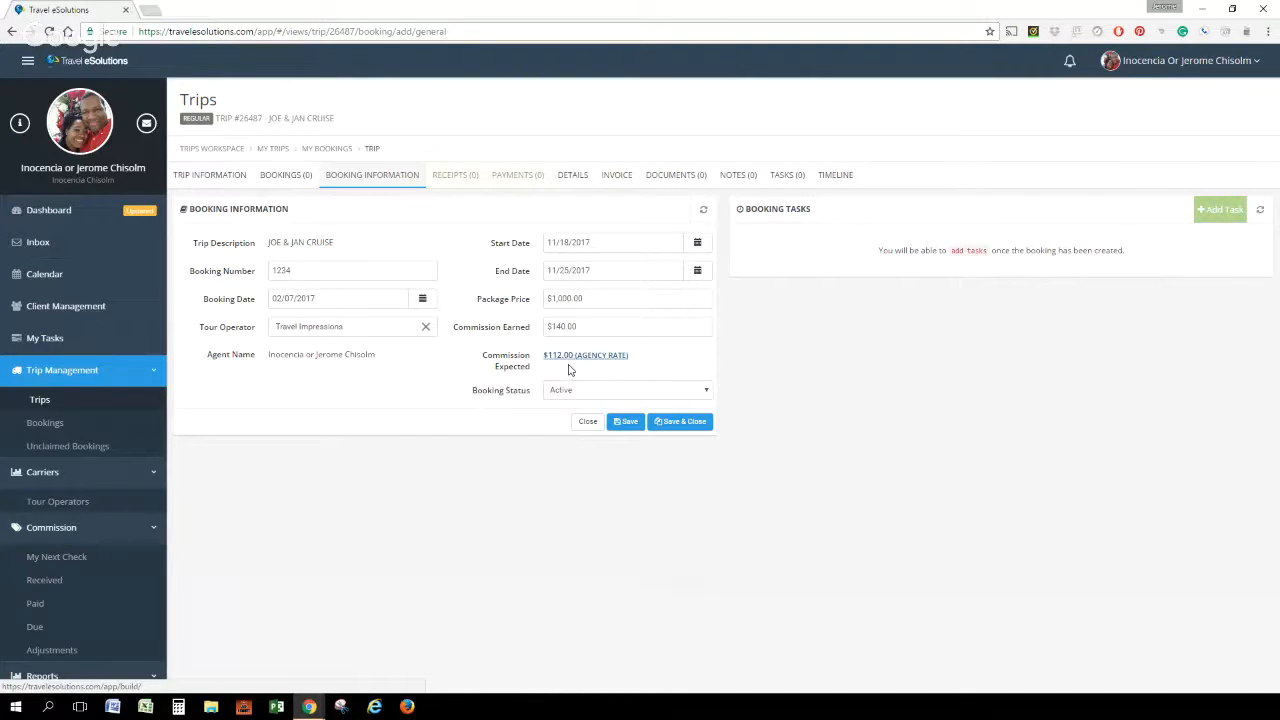
left_click(621, 423)
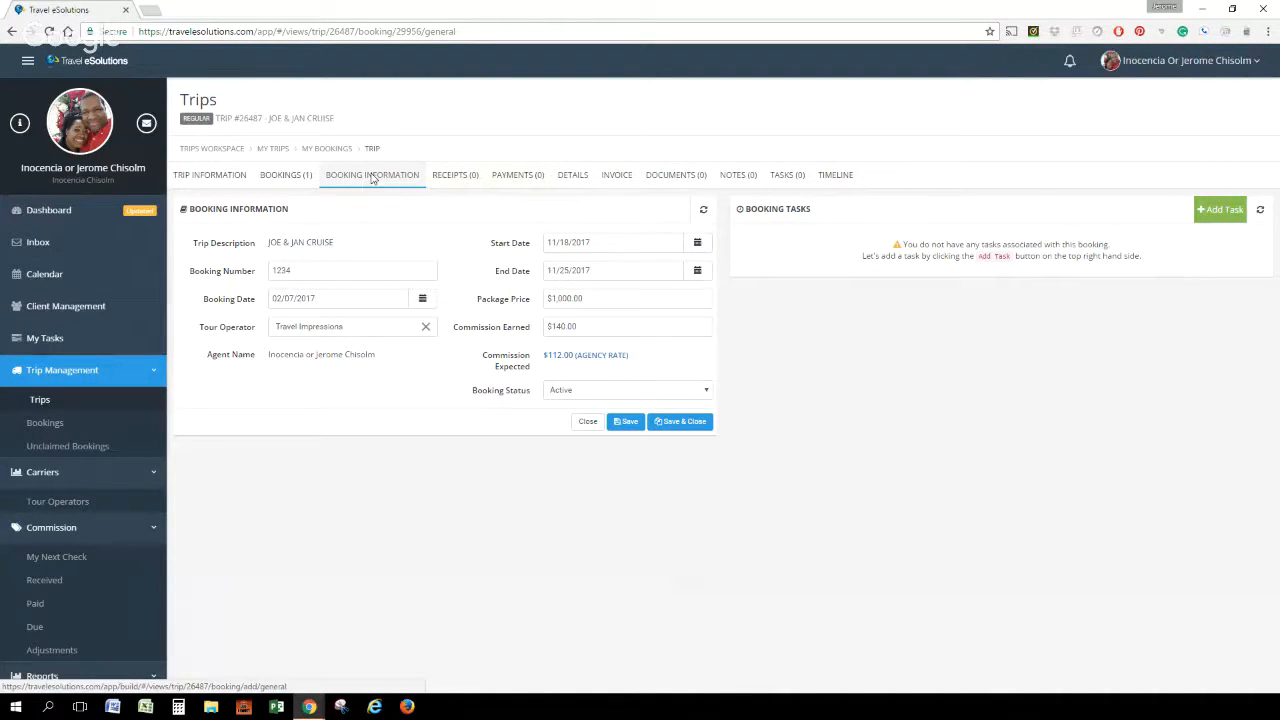
Start a client payment on the booking with the second traveler as payee and Initial Deposit as payment type
left_click(506, 178)
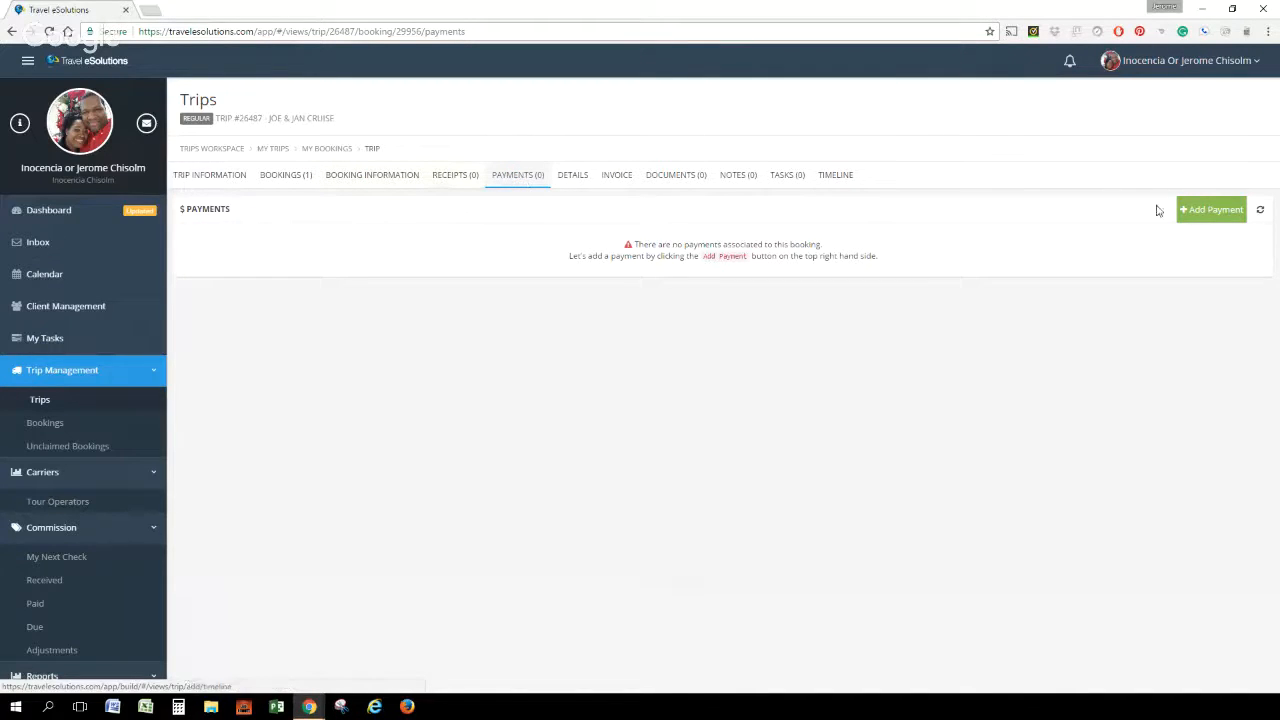
left_click(1220, 211)
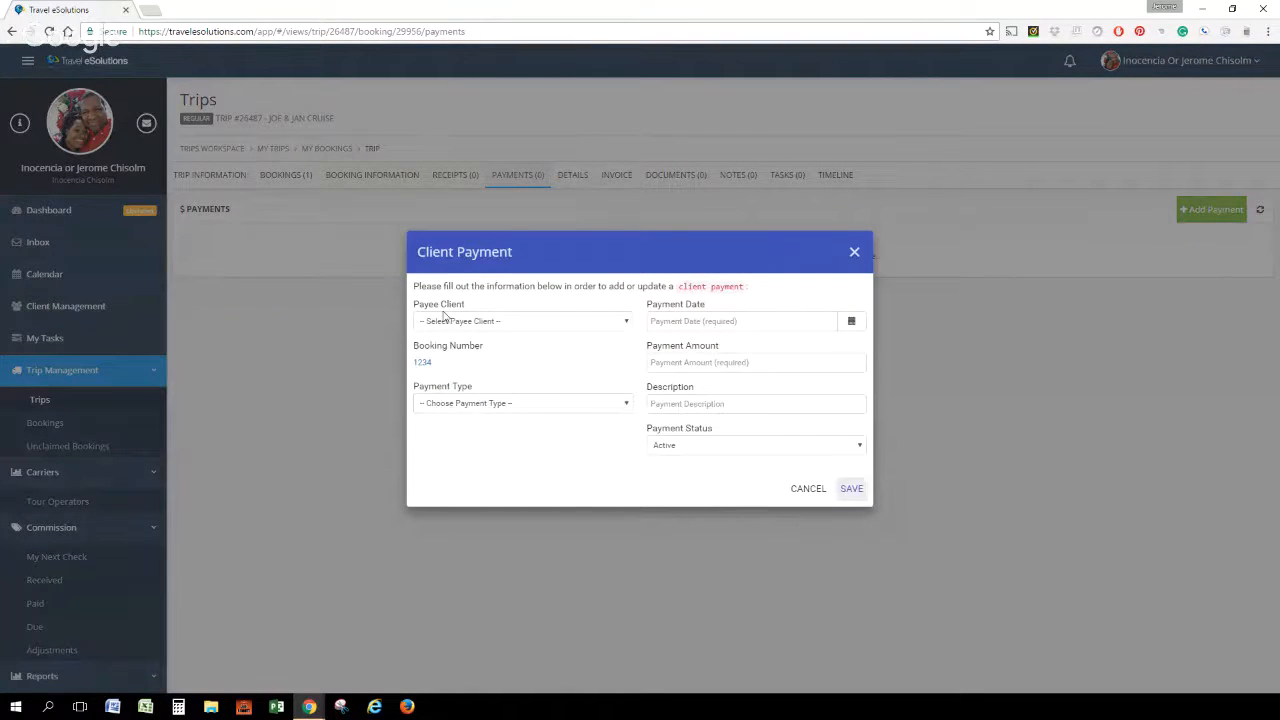
left_click(623, 325)
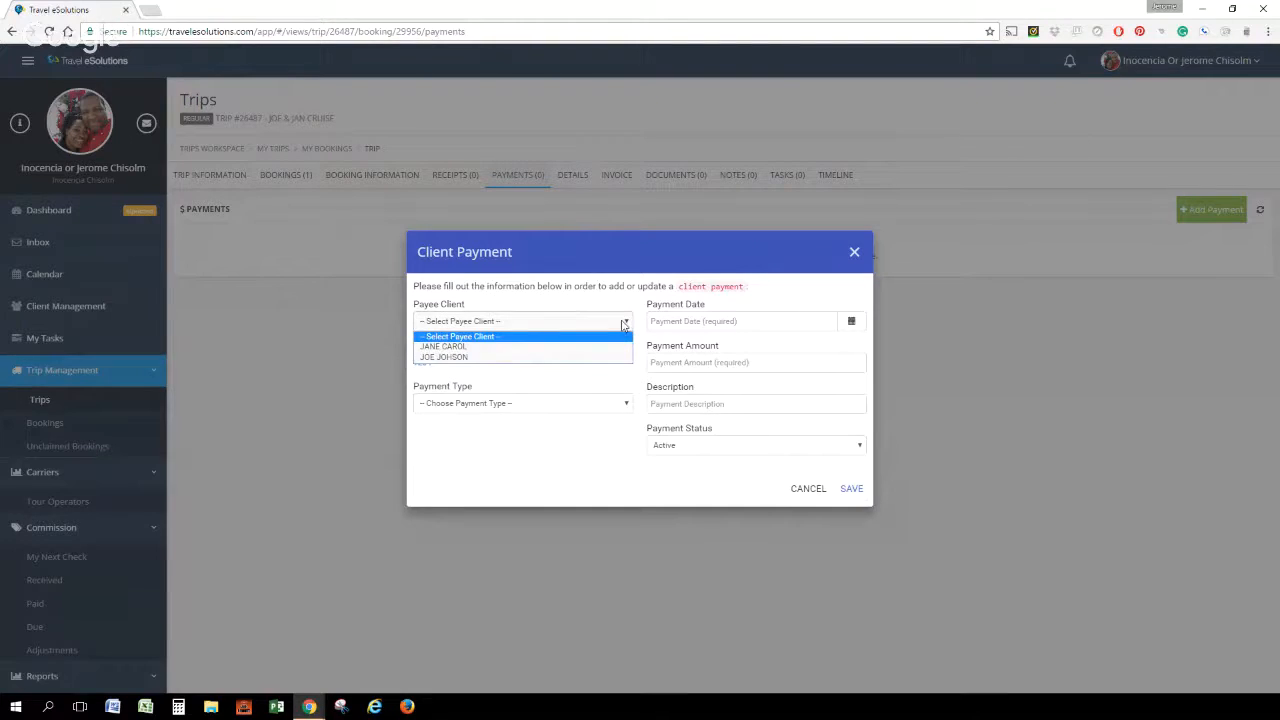
left_click(550, 349)
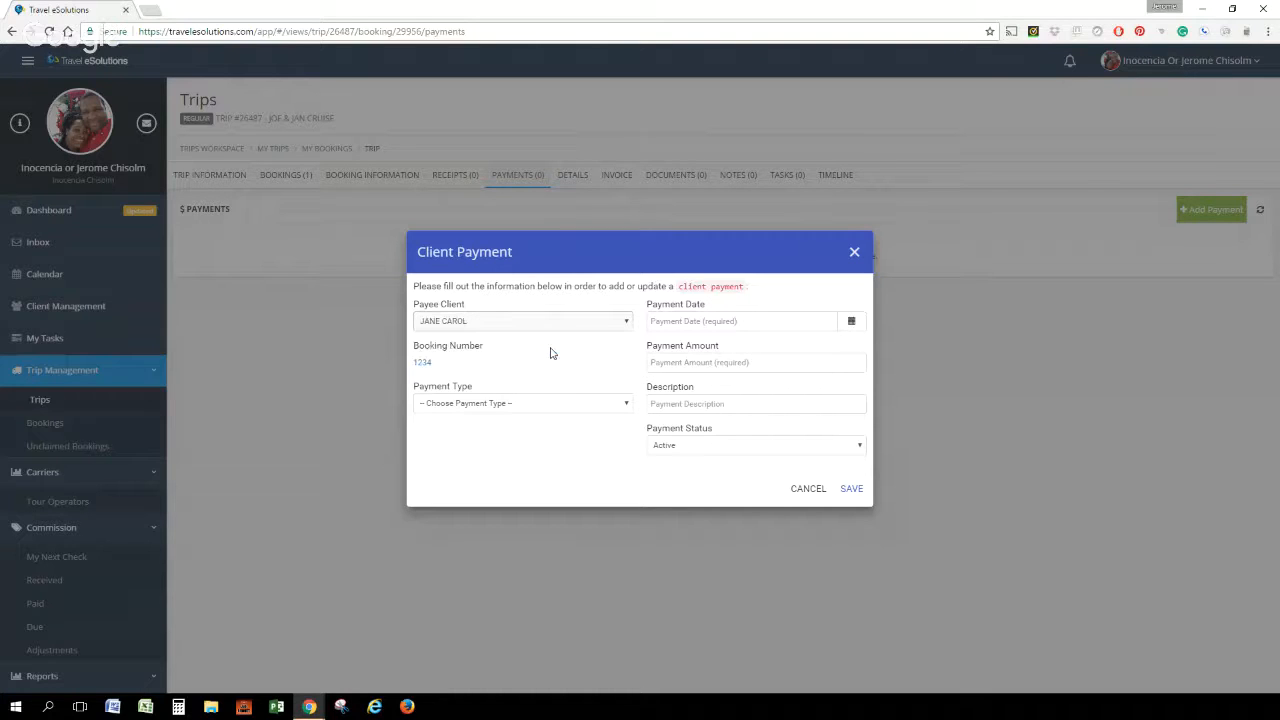
left_click(496, 404)
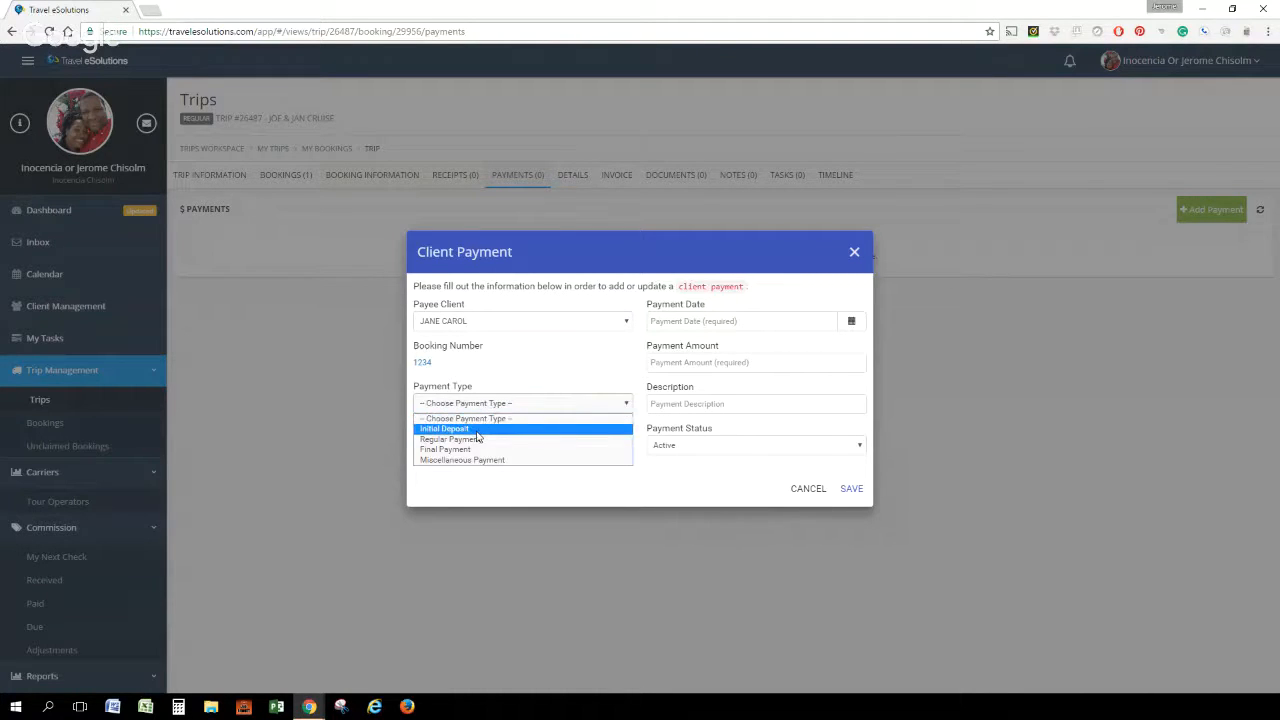
left_click(478, 429)
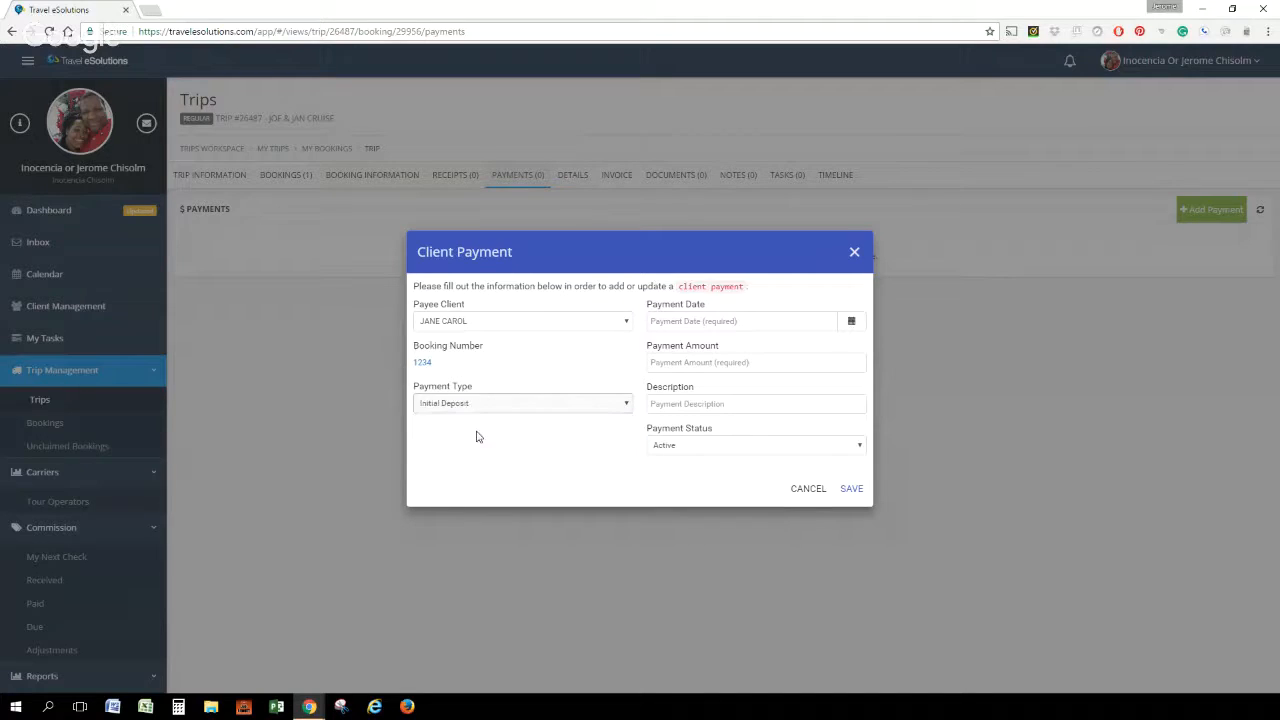
Date the second traveler's deposit 02/07/2017 and set its amount to $250
left_click(852, 322)
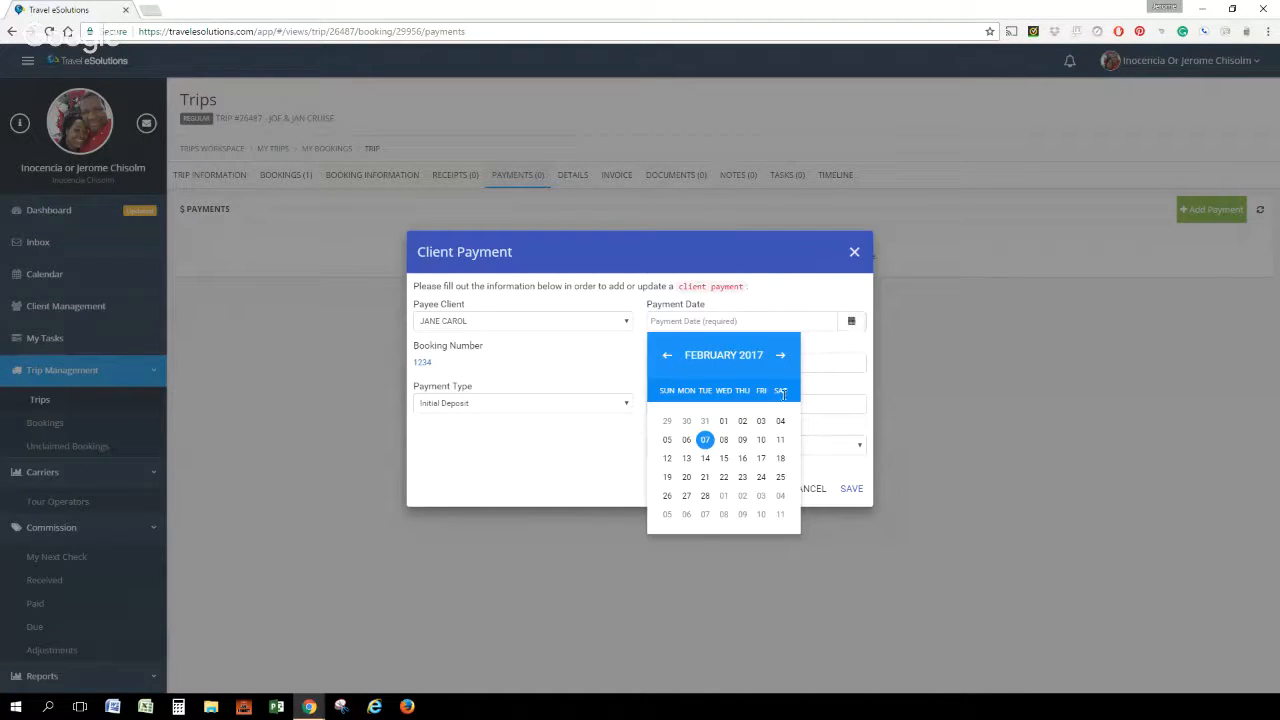
left_click(705, 441)
left_click(723, 366)
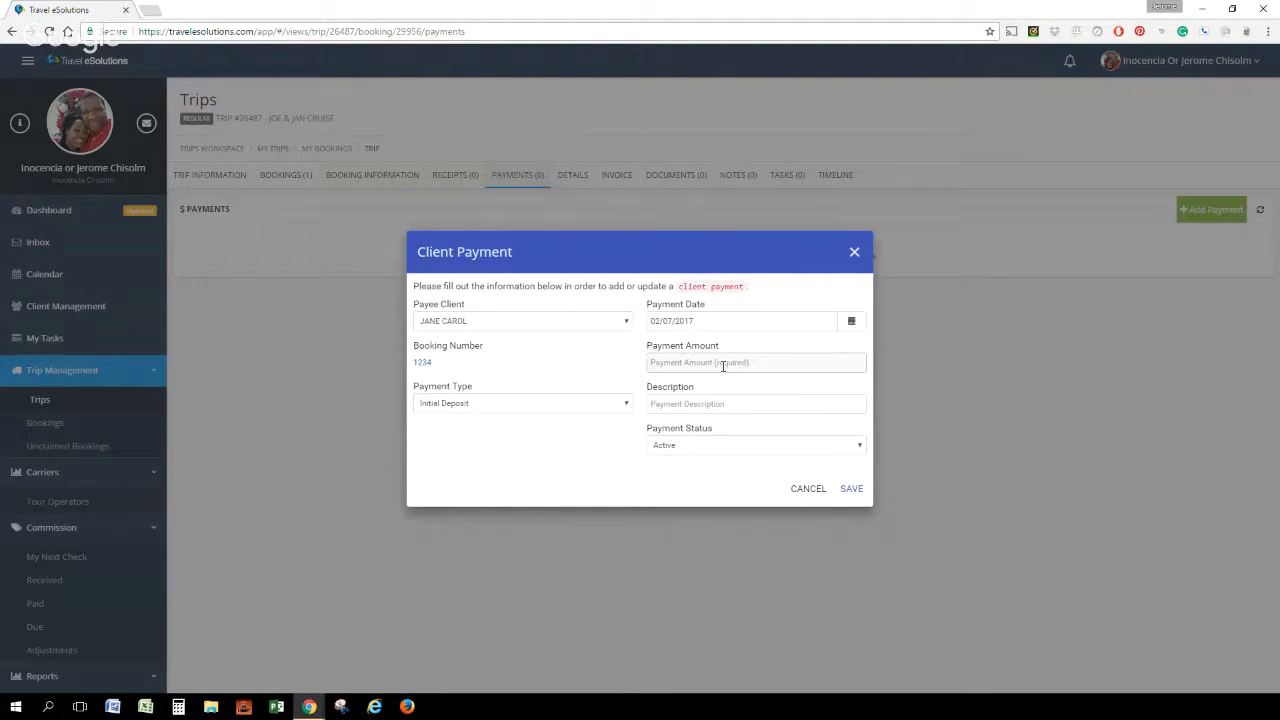
type("250")
Describe the payment with the Visa card's last digits and save it
left_click(706, 405)
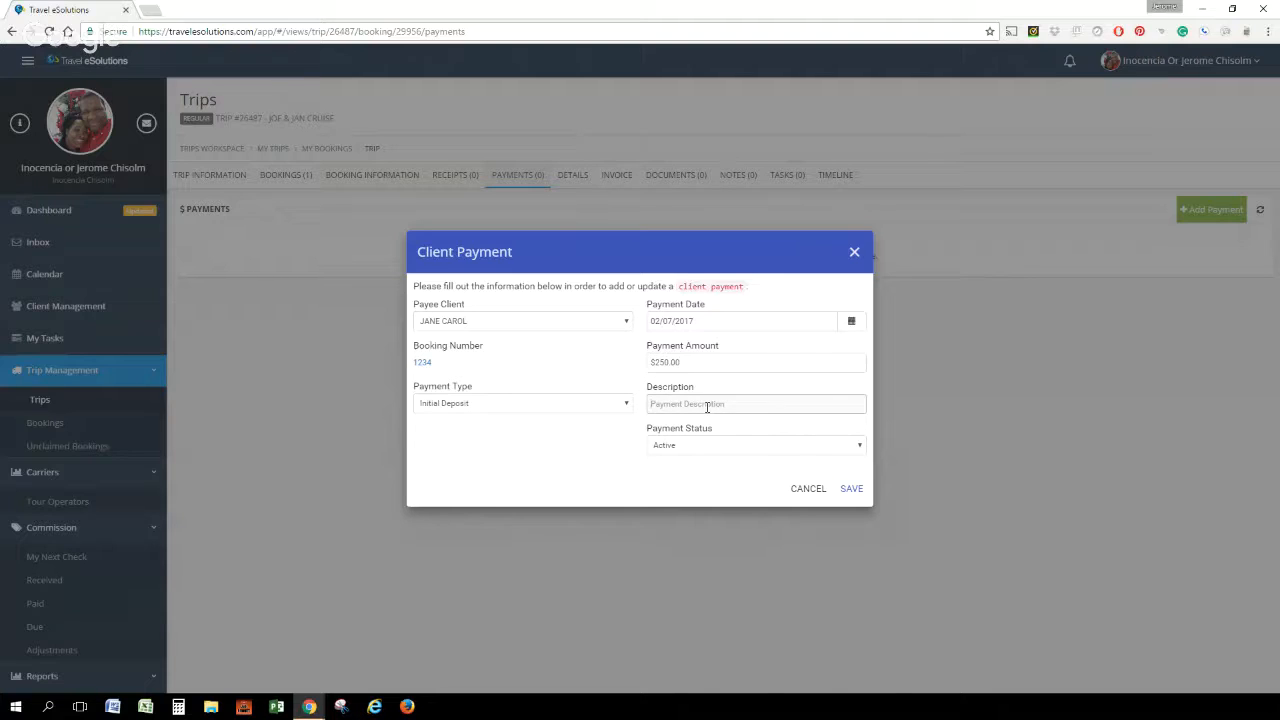
type("VISA#0600")
left_click(852, 489)
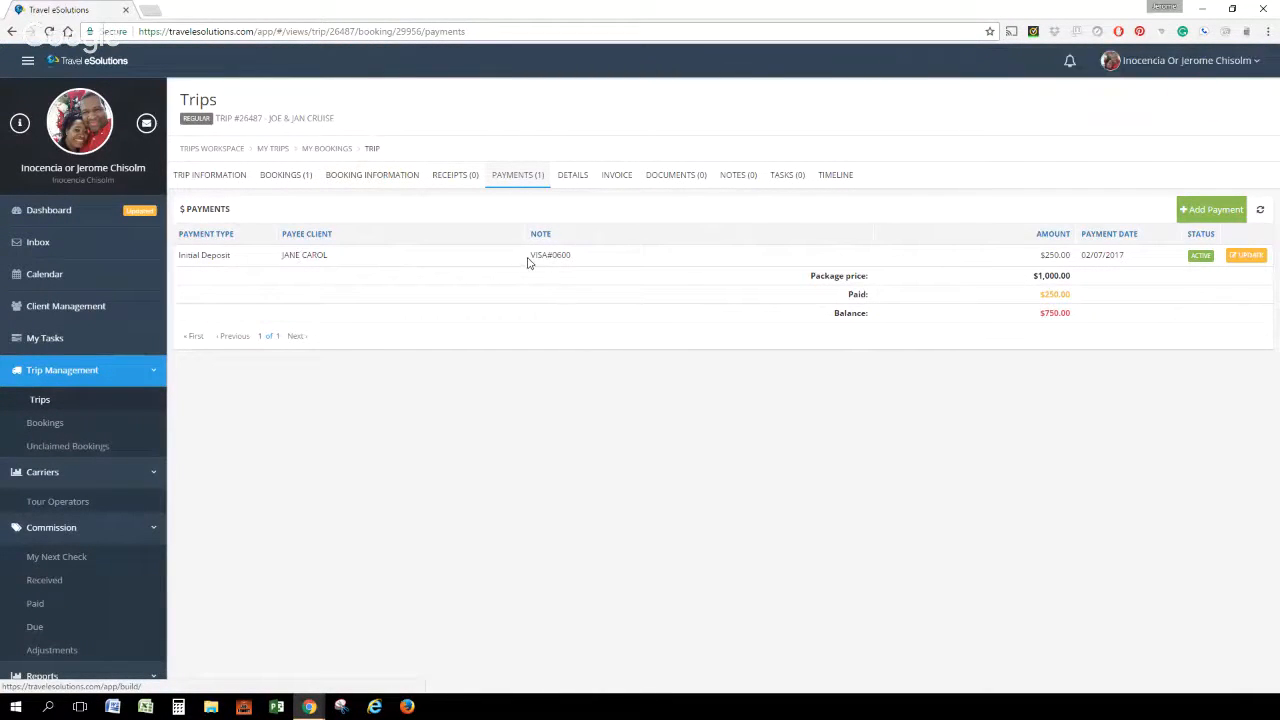
Start another client payment with the first traveler as payee and Initial Deposit as payment type
left_click(1216, 211)
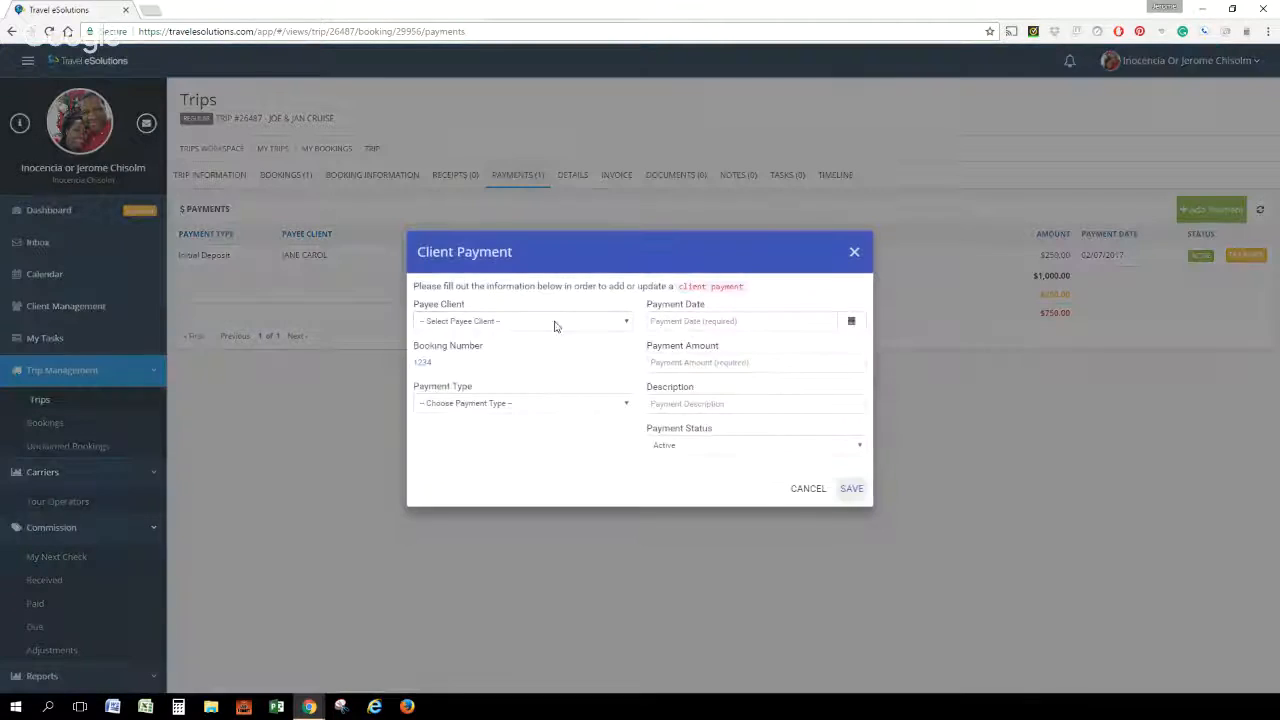
left_click(554, 321)
left_click(530, 357)
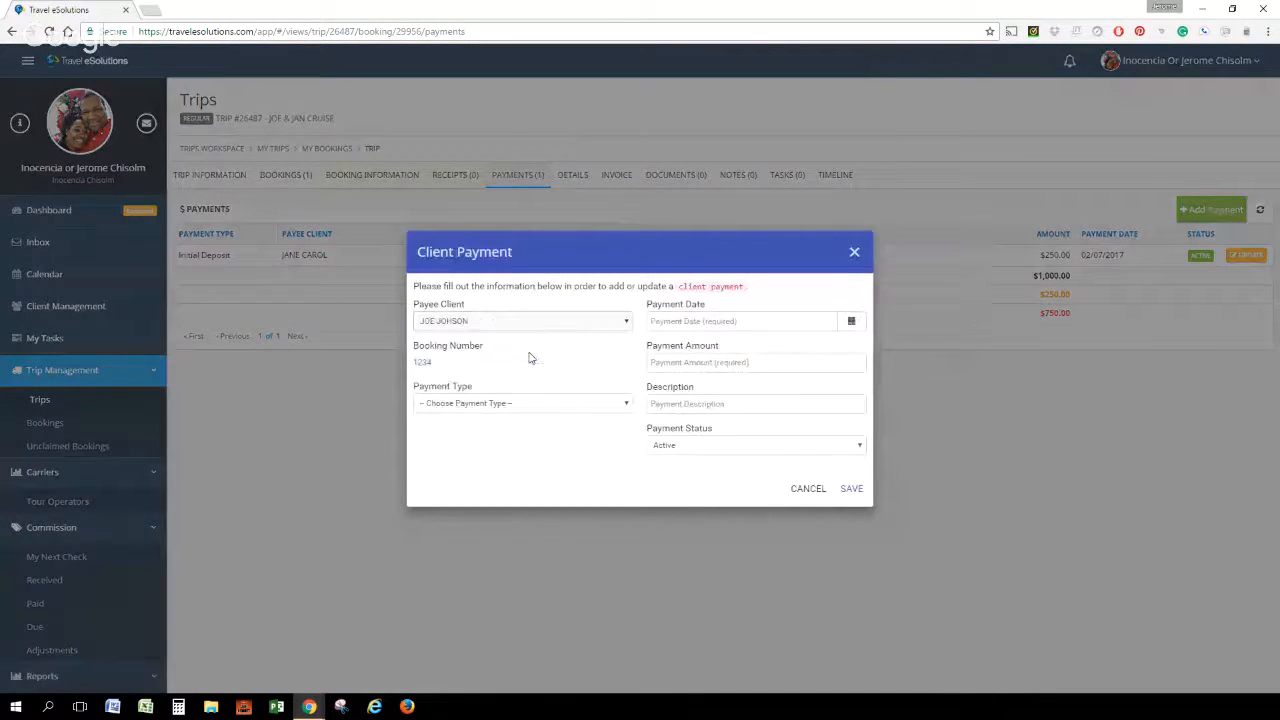
left_click(456, 404)
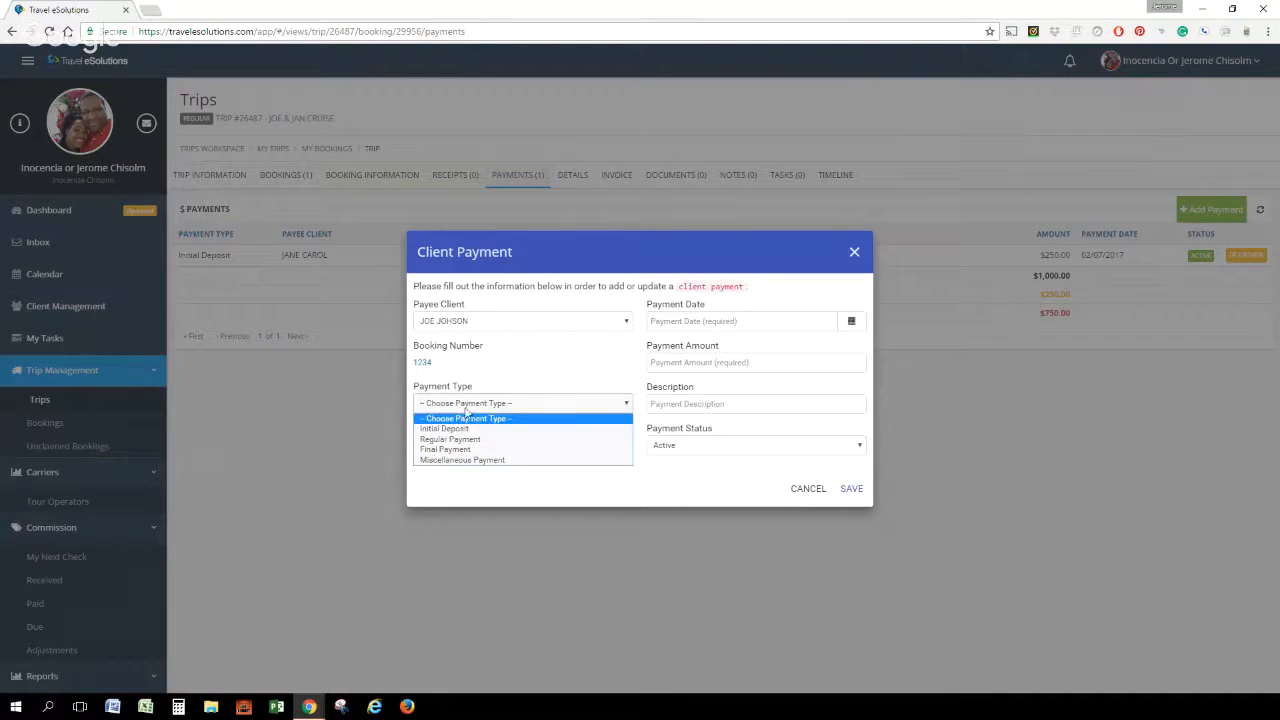
left_click(472, 430)
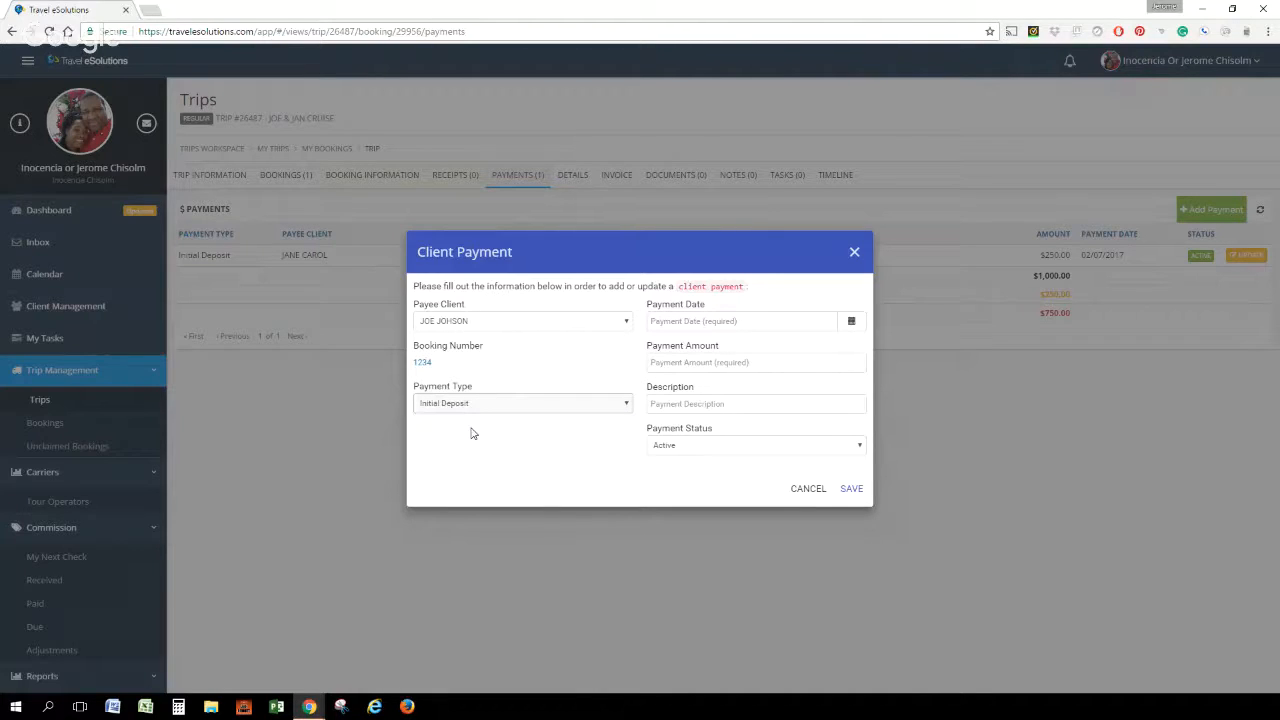
Date the first traveler's deposit 02/07/2017 and set its amount to $250
left_click(852, 323)
left_click(702, 444)
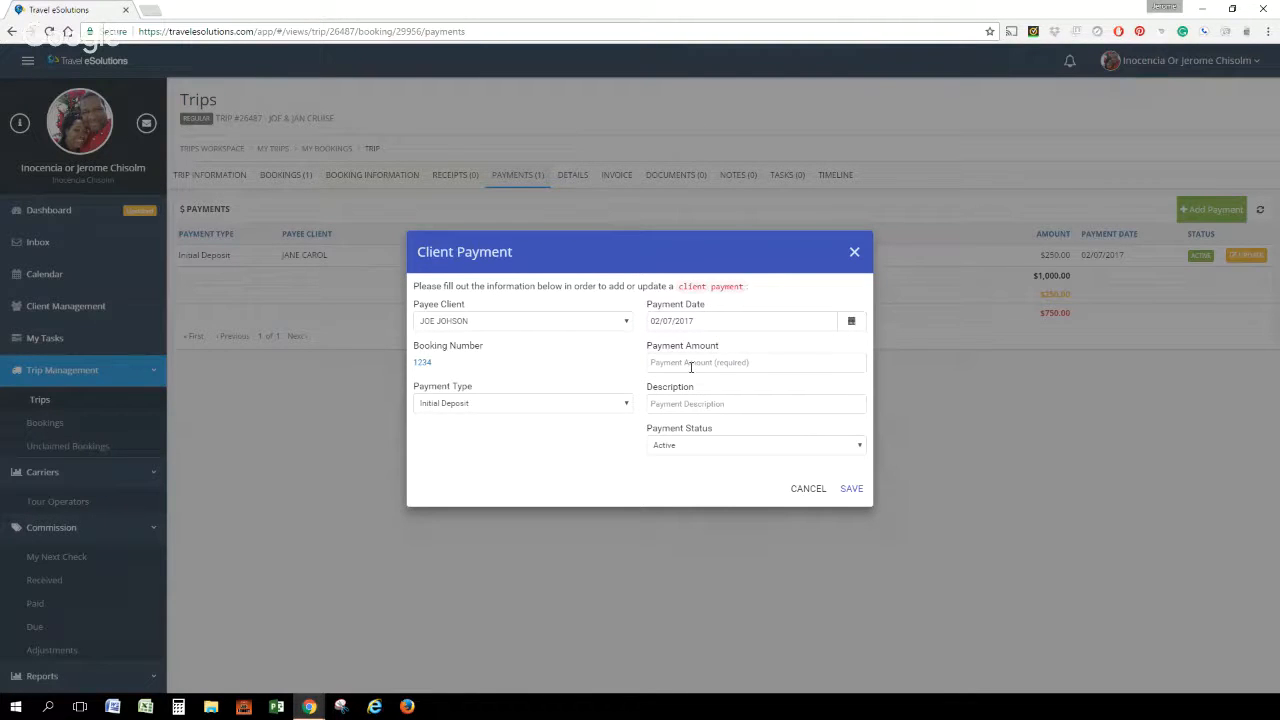
left_click(690, 366)
type("250")
Describe the payment with MC and the card's last digits, and save it
left_click(685, 407)
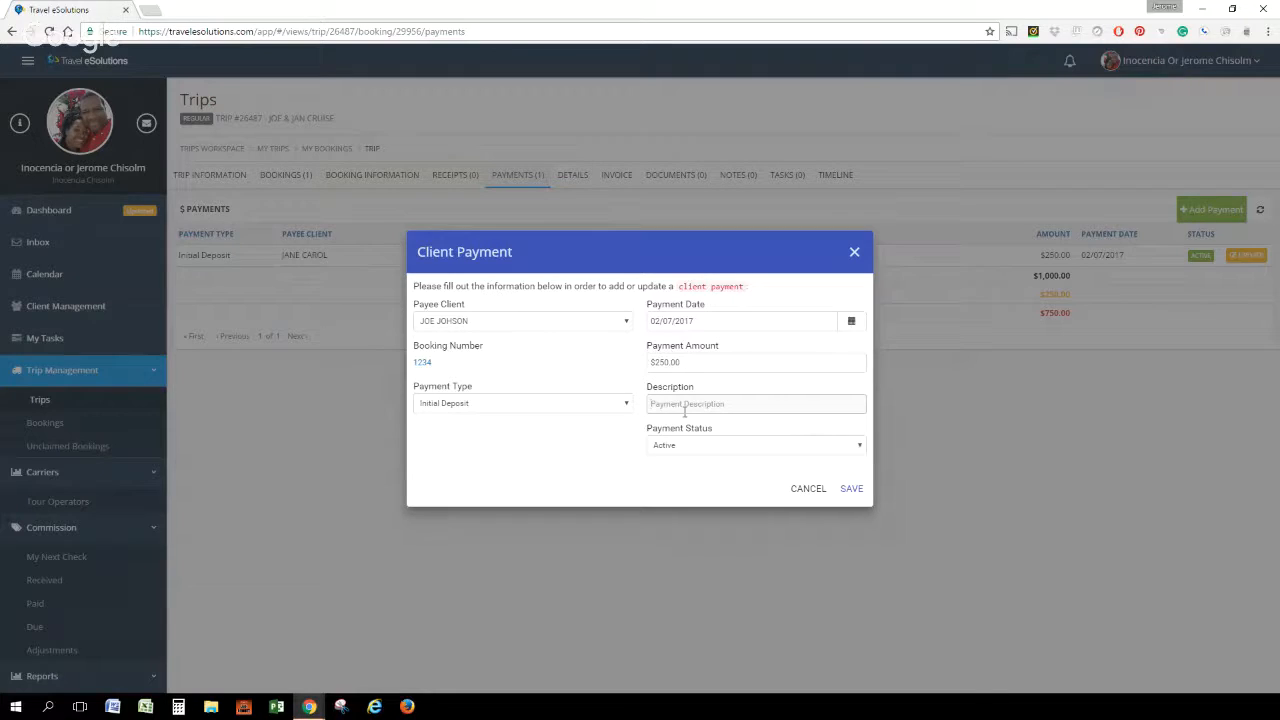
type("MC #4300")
left_click(851, 489)
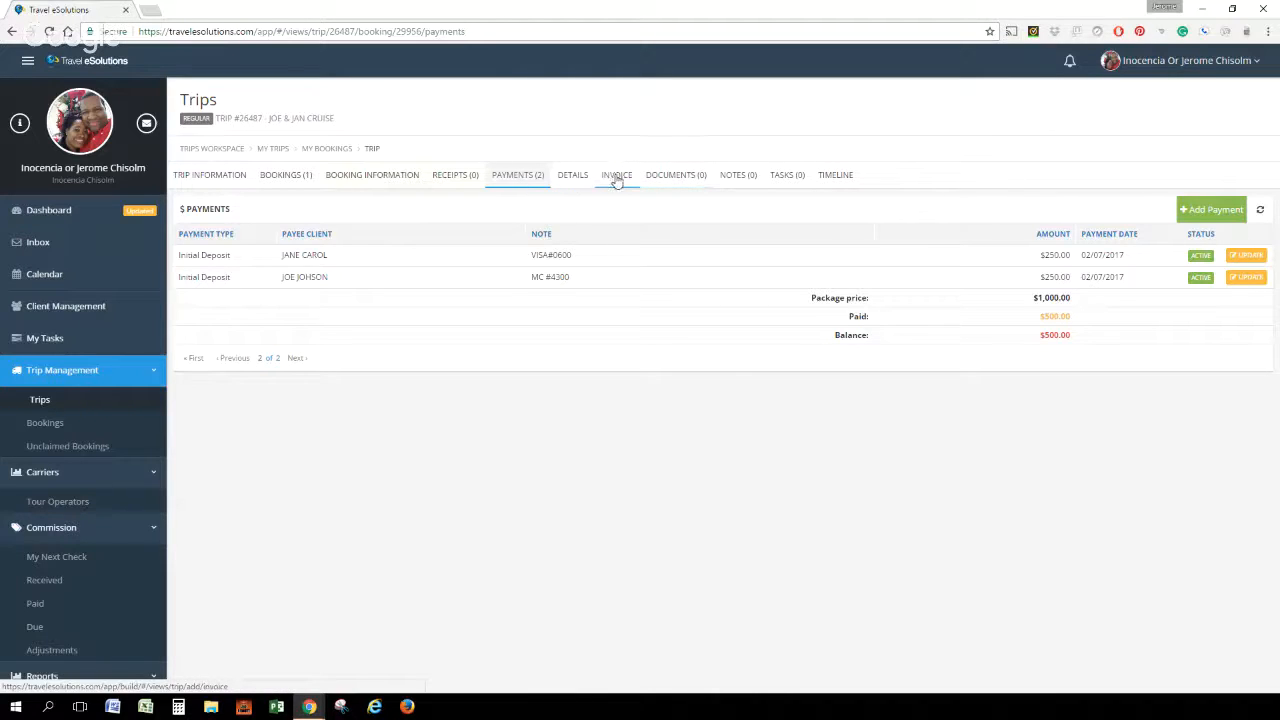
Look over the trip's documents and notes sections, and open its tasks
left_click(672, 176)
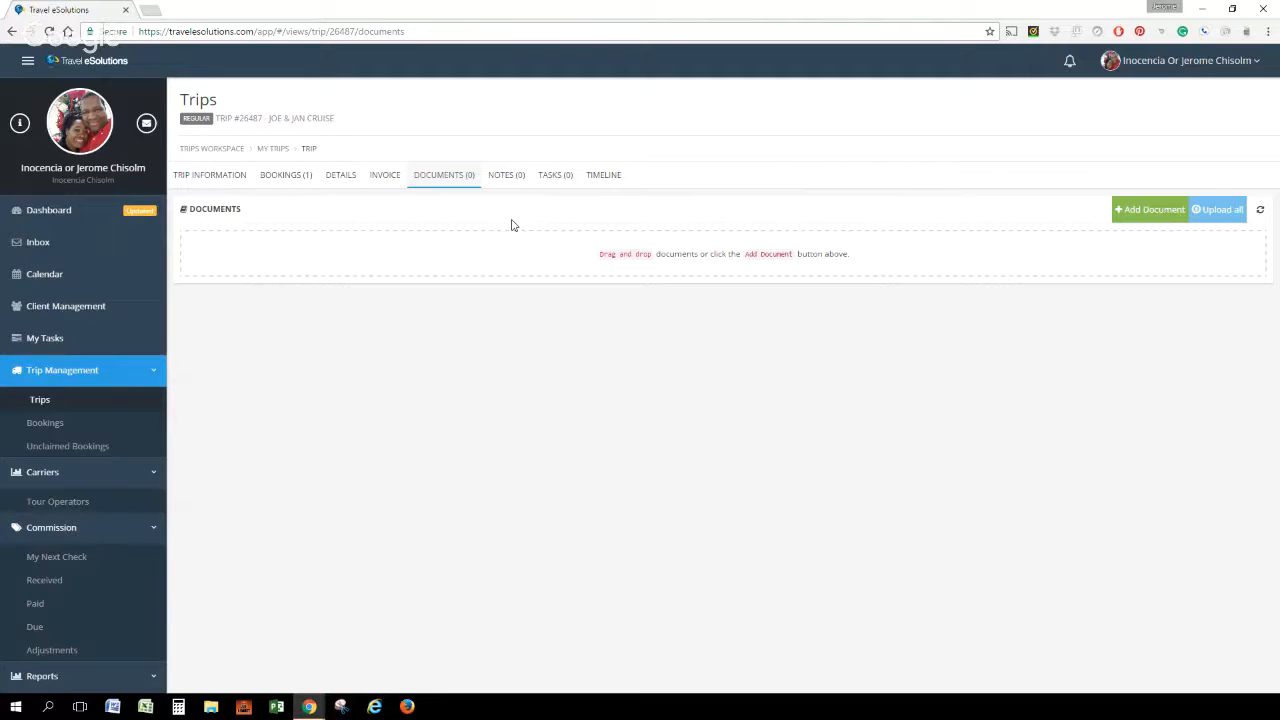
left_click(506, 175)
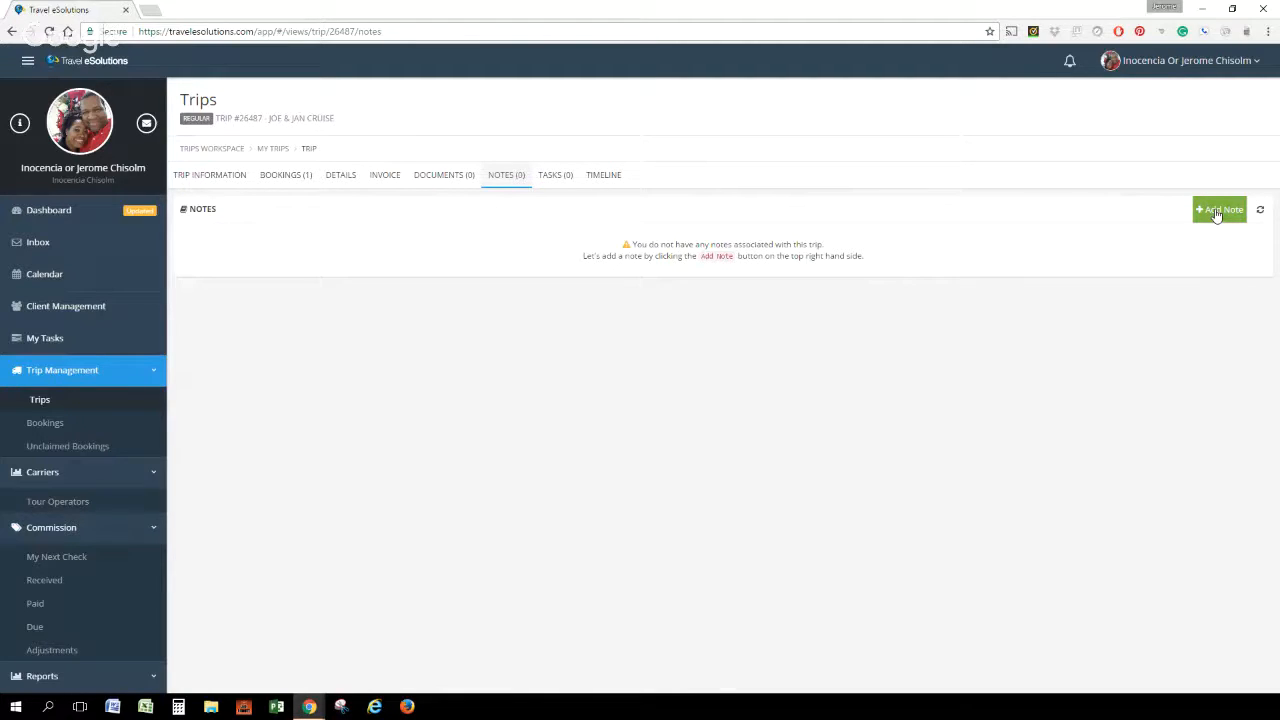
left_click(553, 178)
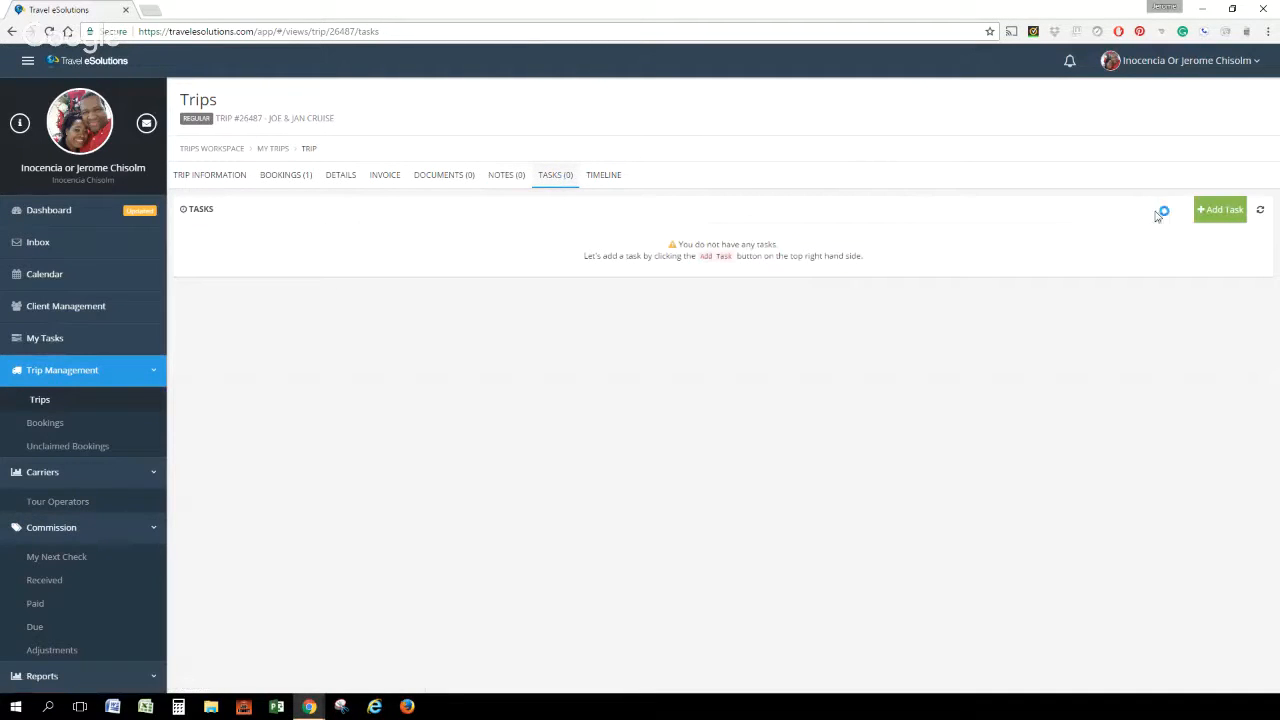
Add a task to the trip with the subject FOLLOW UP NEXT PAYMENT
left_click(1215, 212)
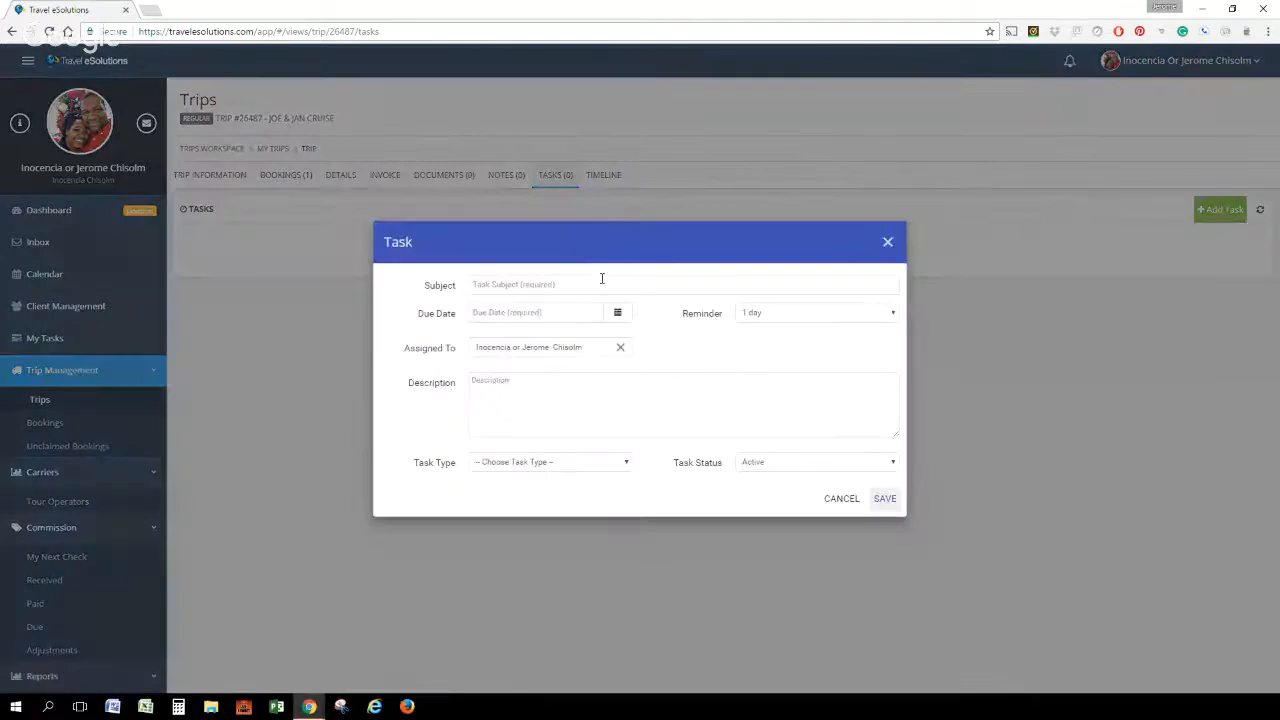
left_click(534, 289)
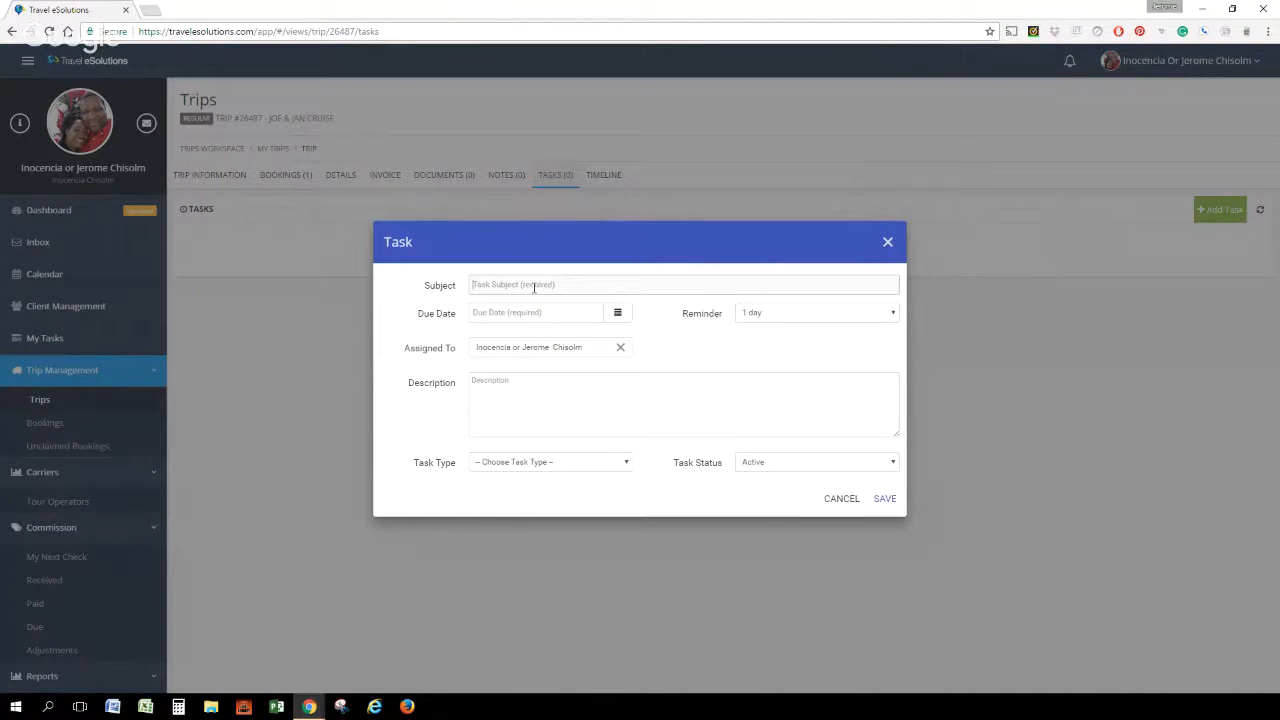
type("FO")
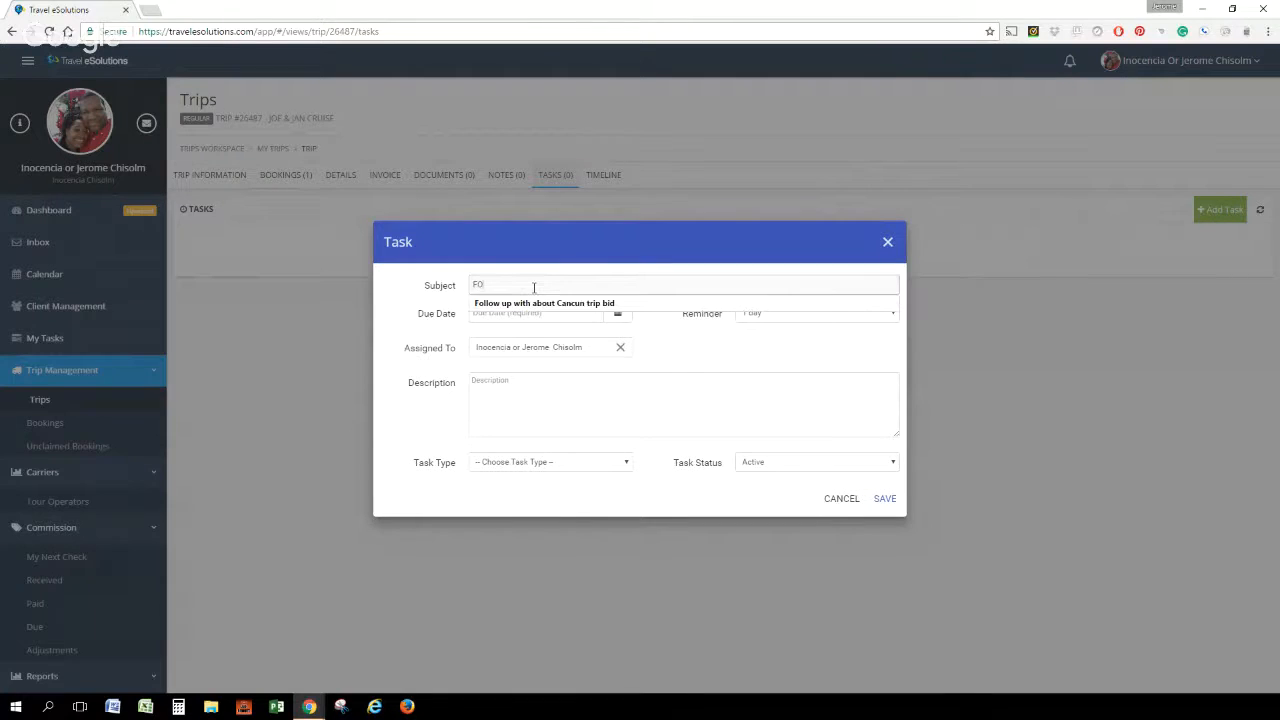
type("LLOW UP NEXT")
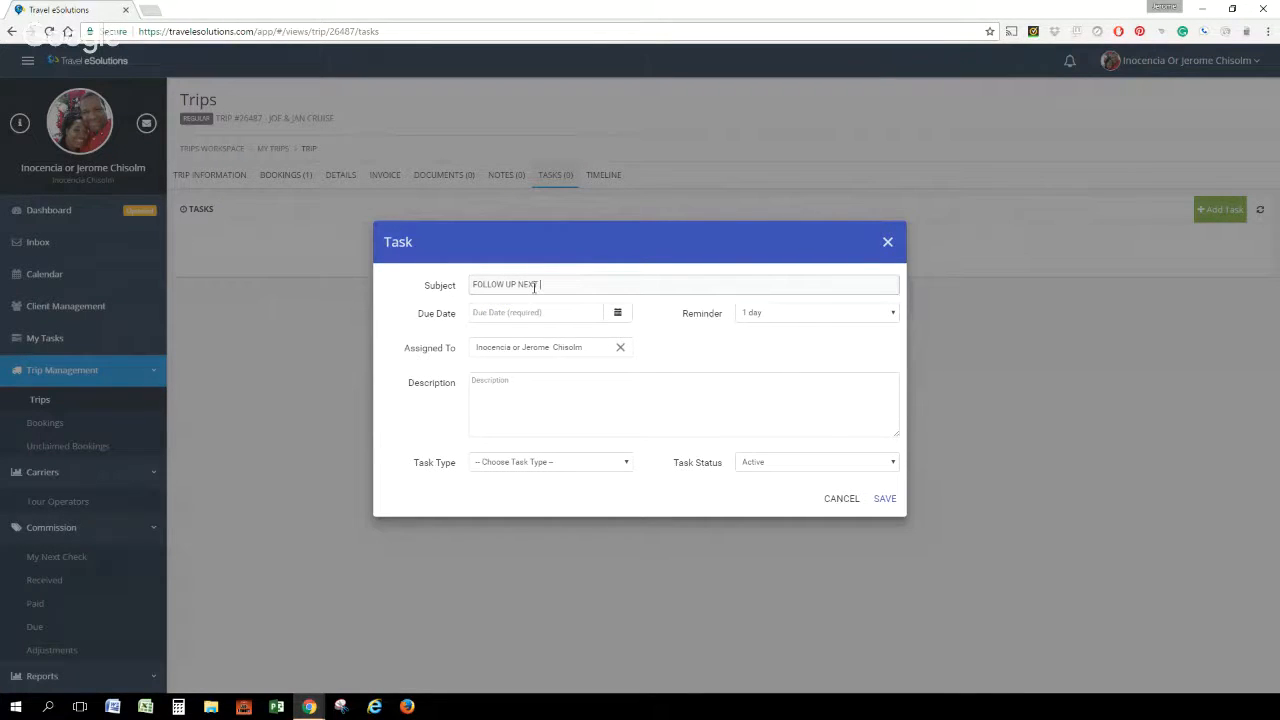
type(" PAYMENT DU")
key("BackSpace")
key("BackSpace")
Set the task's due date to 03/01/2017 and its type to Payment Due, and save it
left_click(617, 312)
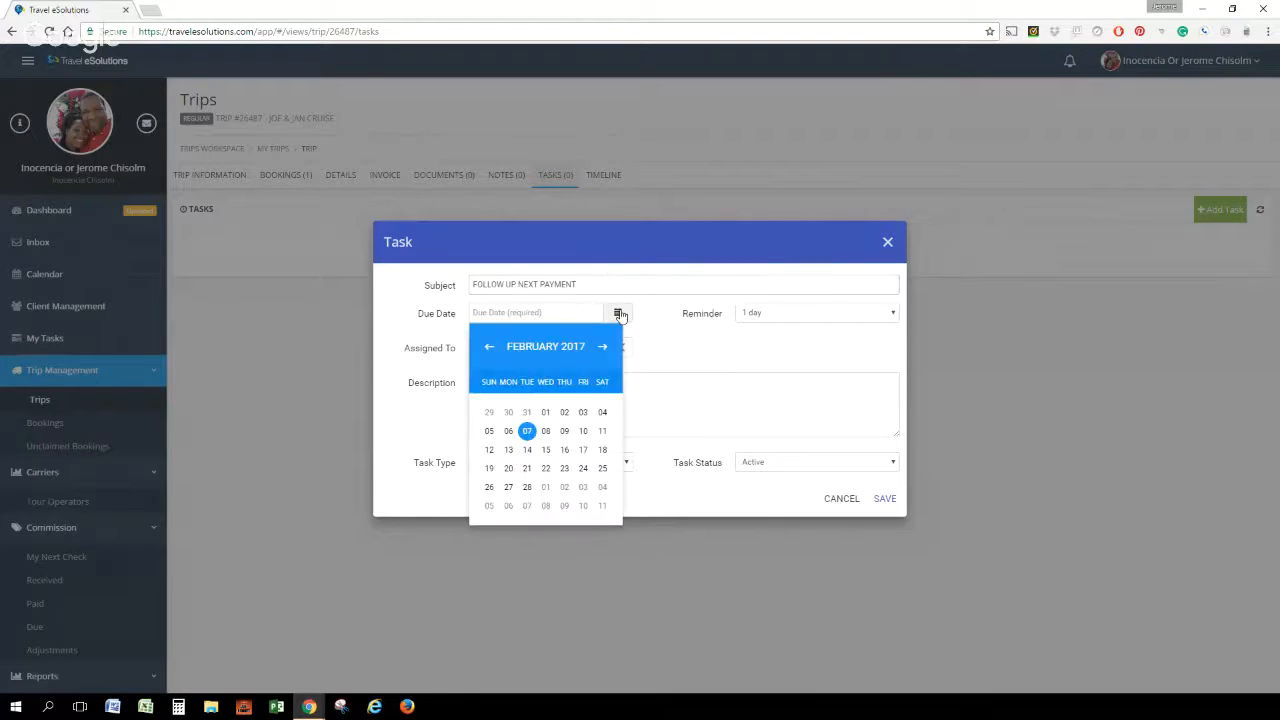
left_click(545, 488)
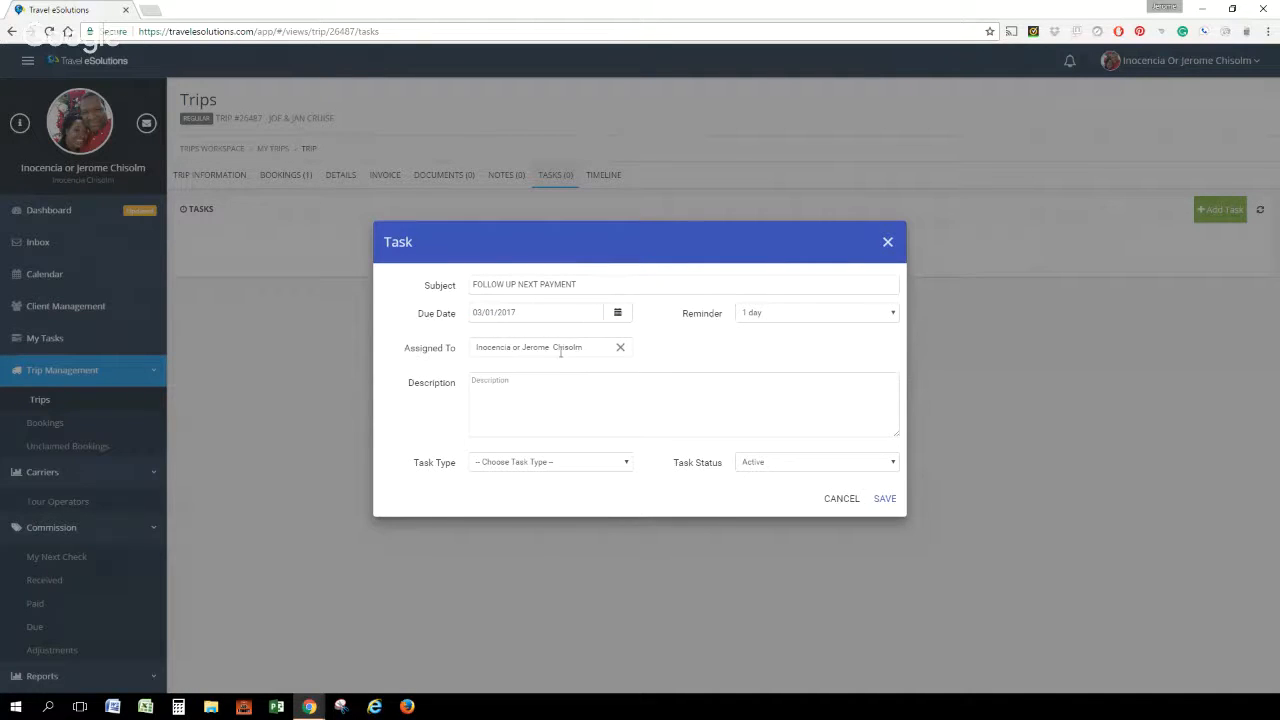
left_click(544, 413)
left_click(628, 464)
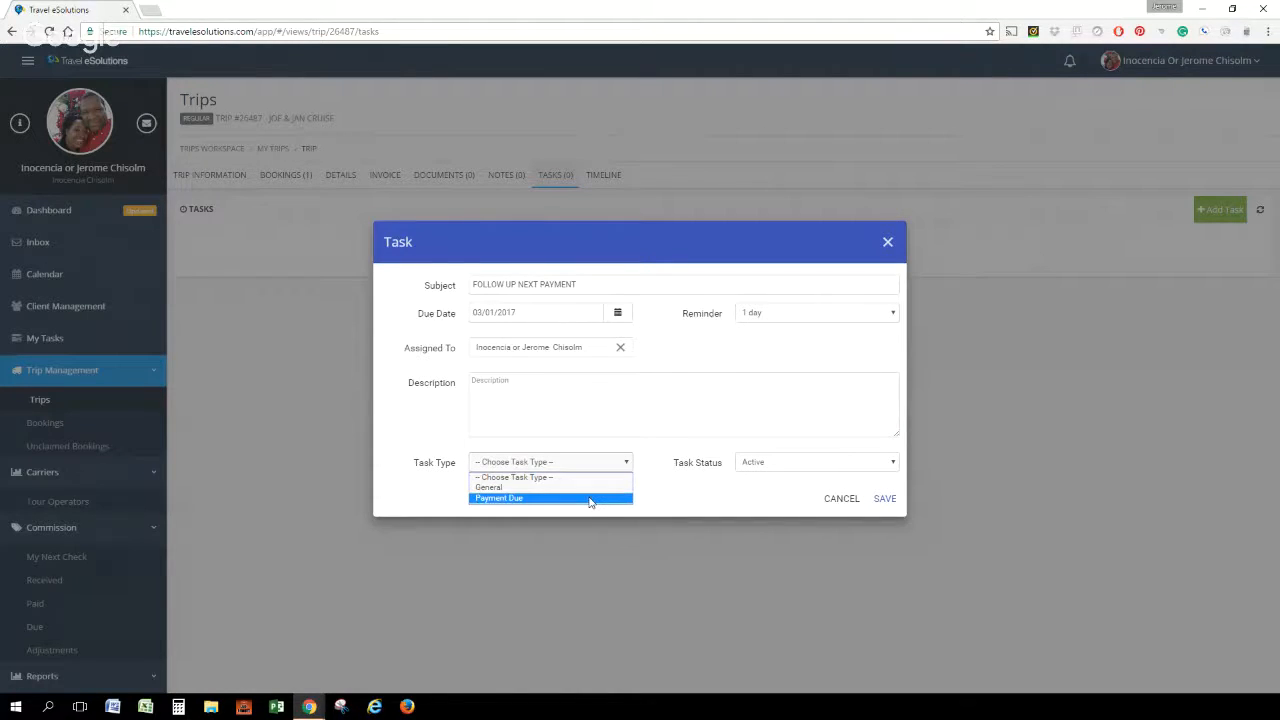
left_click(590, 498)
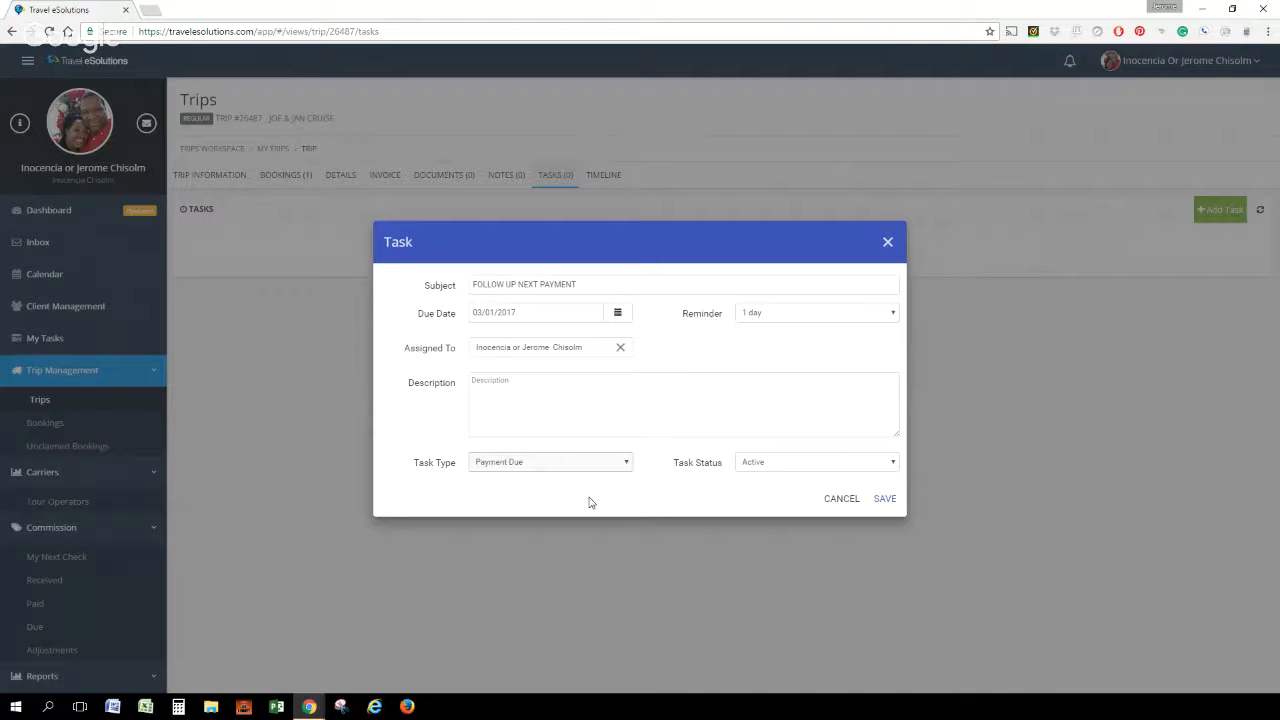
left_click(885, 499)
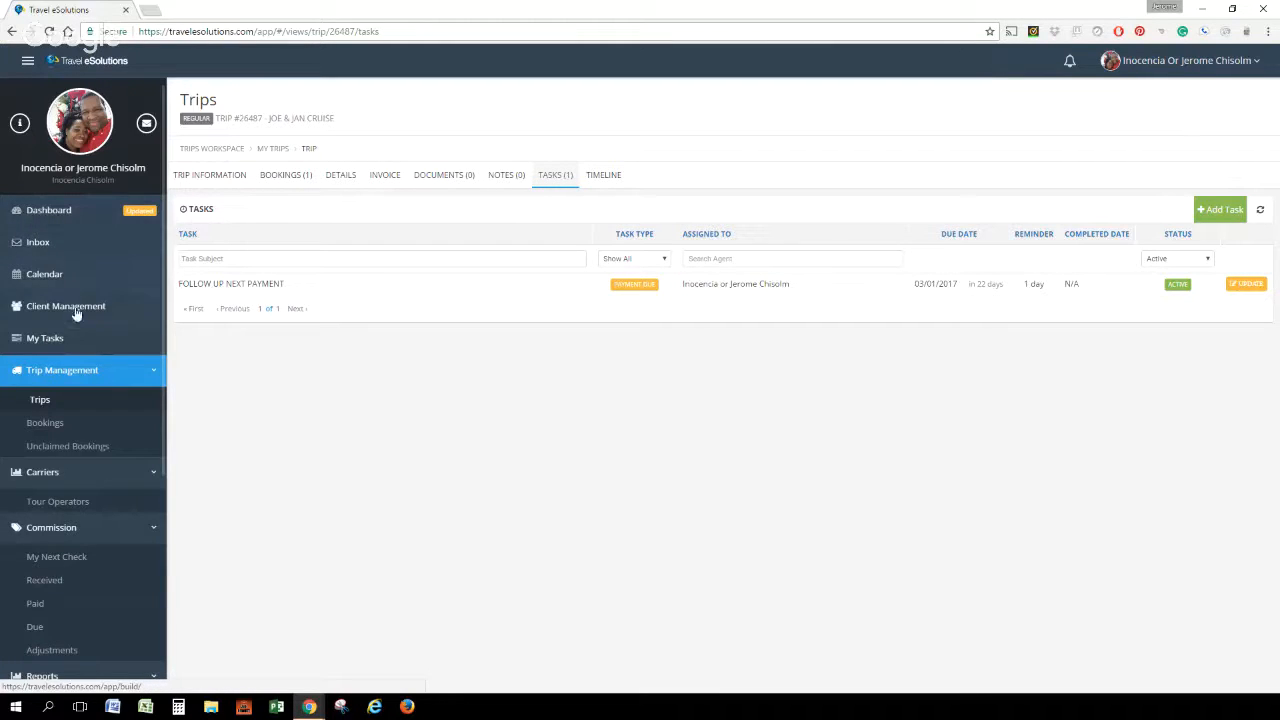
Filter the trips list by Group/ No Contract and open the wedding trip in Lucea, Jamaica
left_click(43, 402)
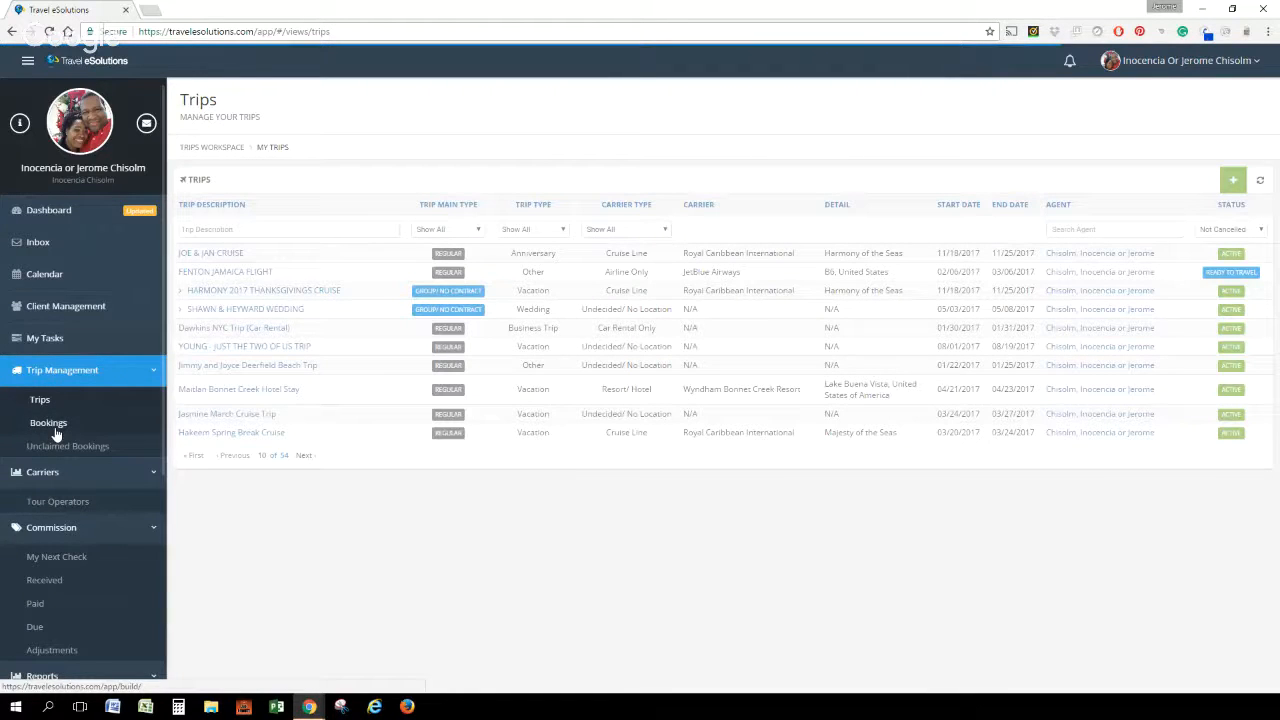
left_click(444, 229)
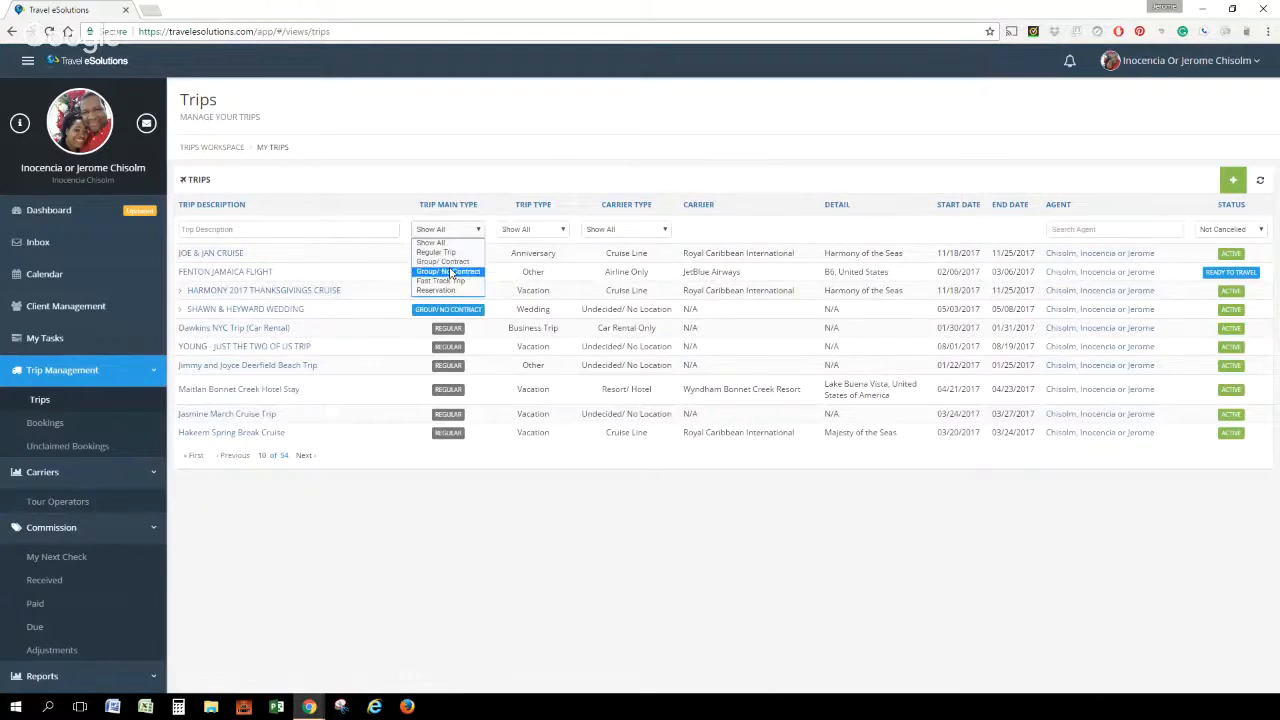
left_click(448, 271)
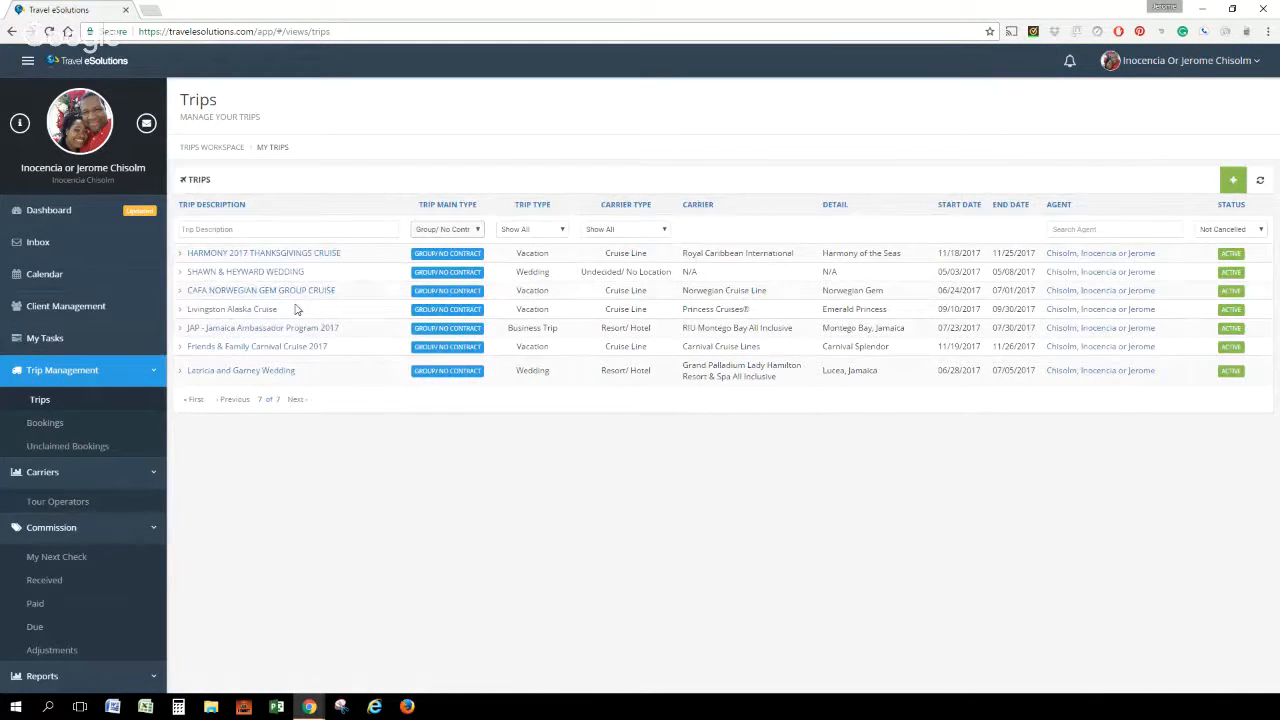
left_click(273, 374)
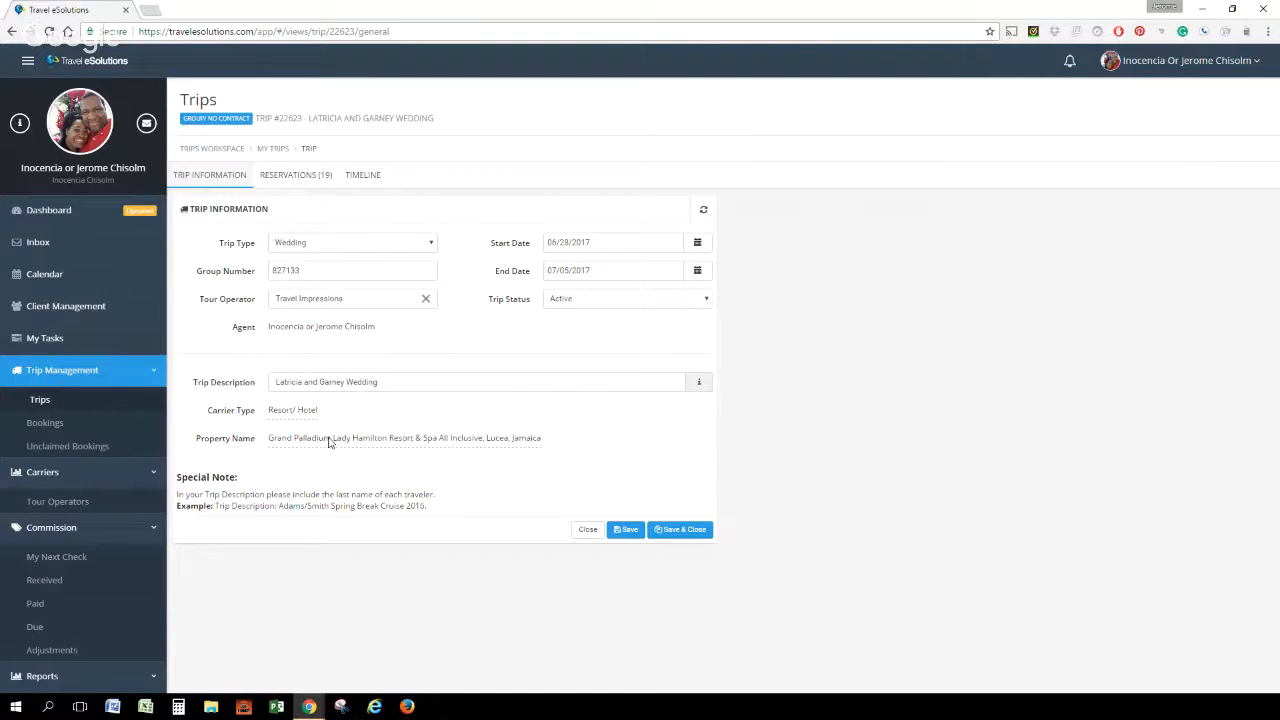
Look through the wedding group's reservations with their travelers and balances, continuing to further entries in the list
left_click(308, 177)
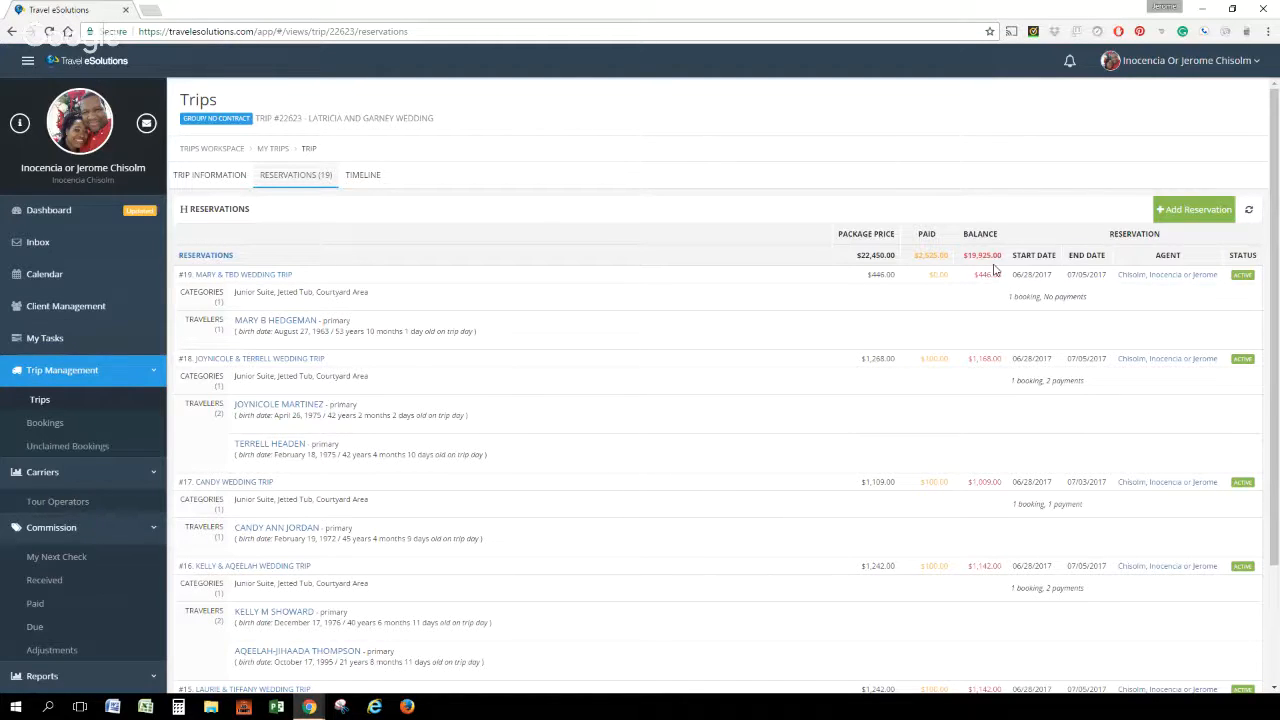
scroll(627, 313, "down", 1)
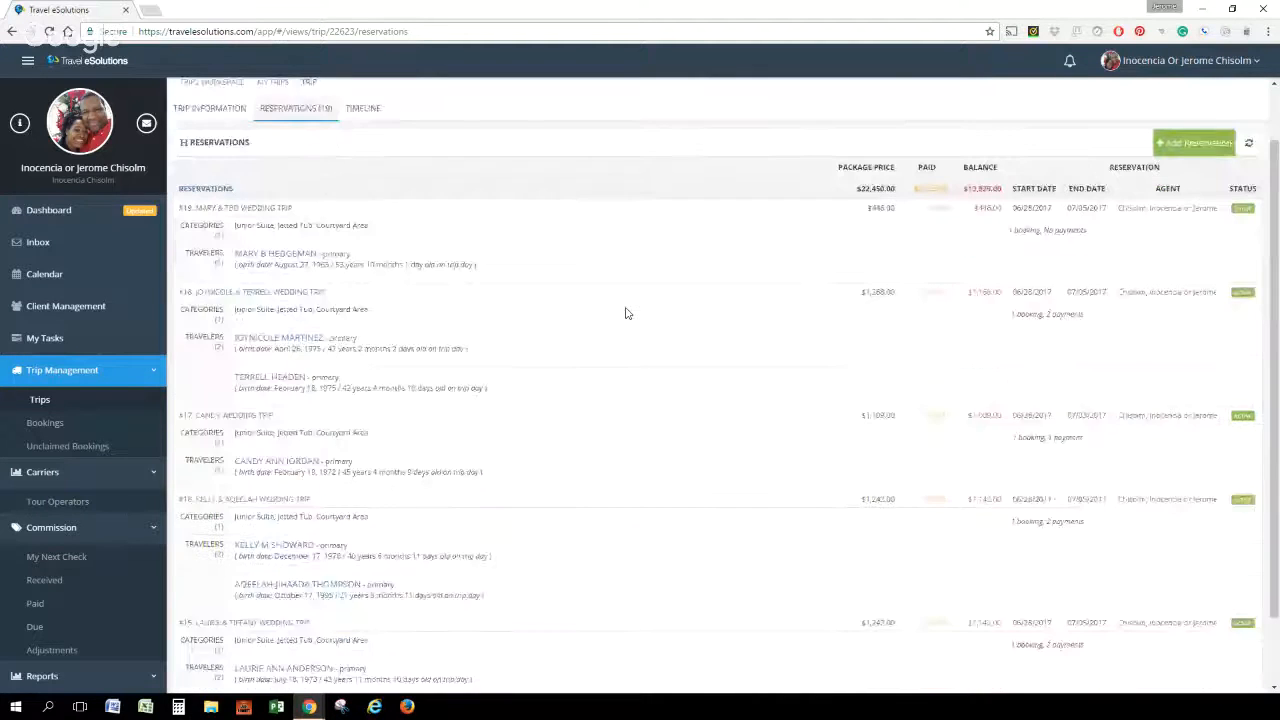
scroll(627, 313, "up", 3)
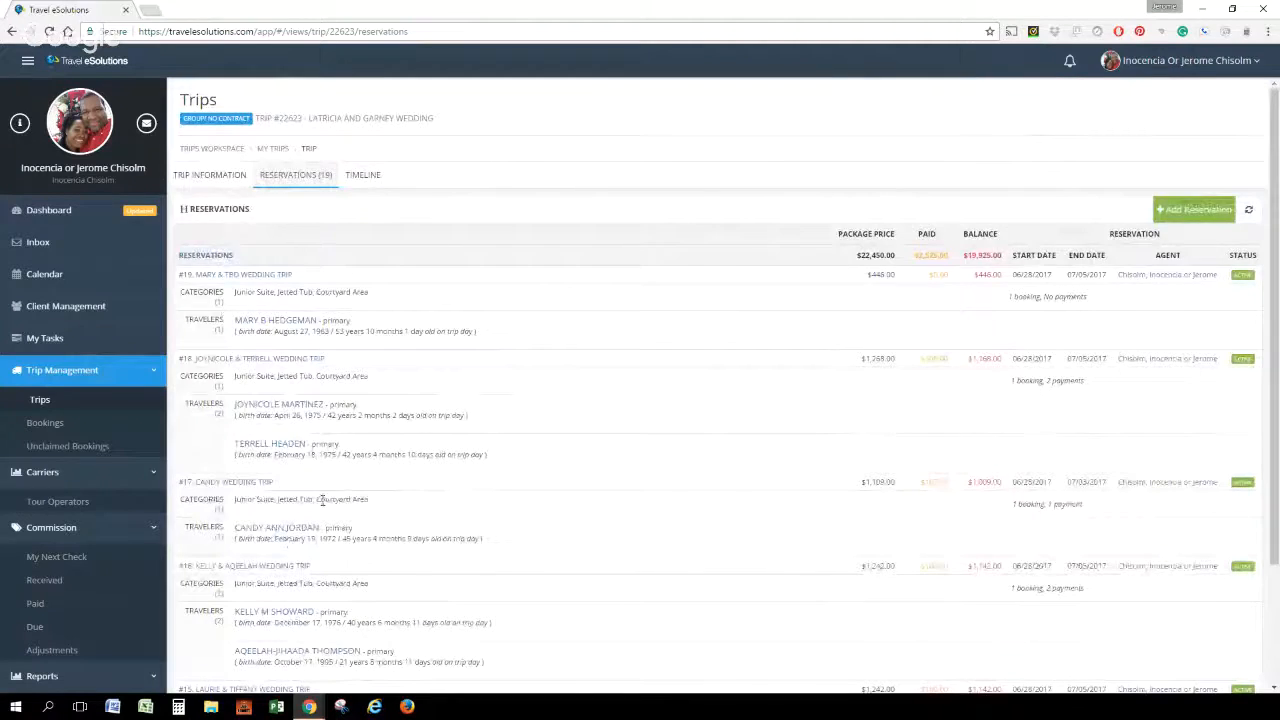
scroll(322, 500, "down", 2)
left_click(305, 671)
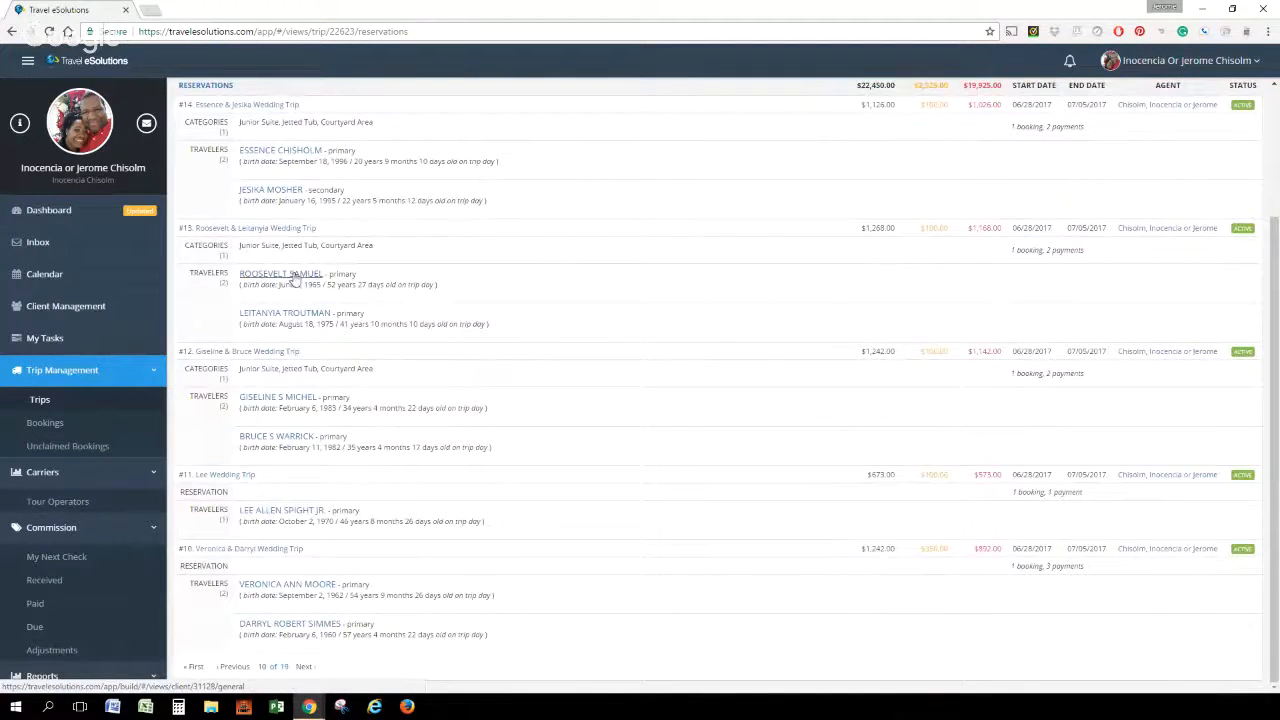
Open reservation #13 of the wedding group to view its information and bookings, and return to the dashboard
left_click(261, 230)
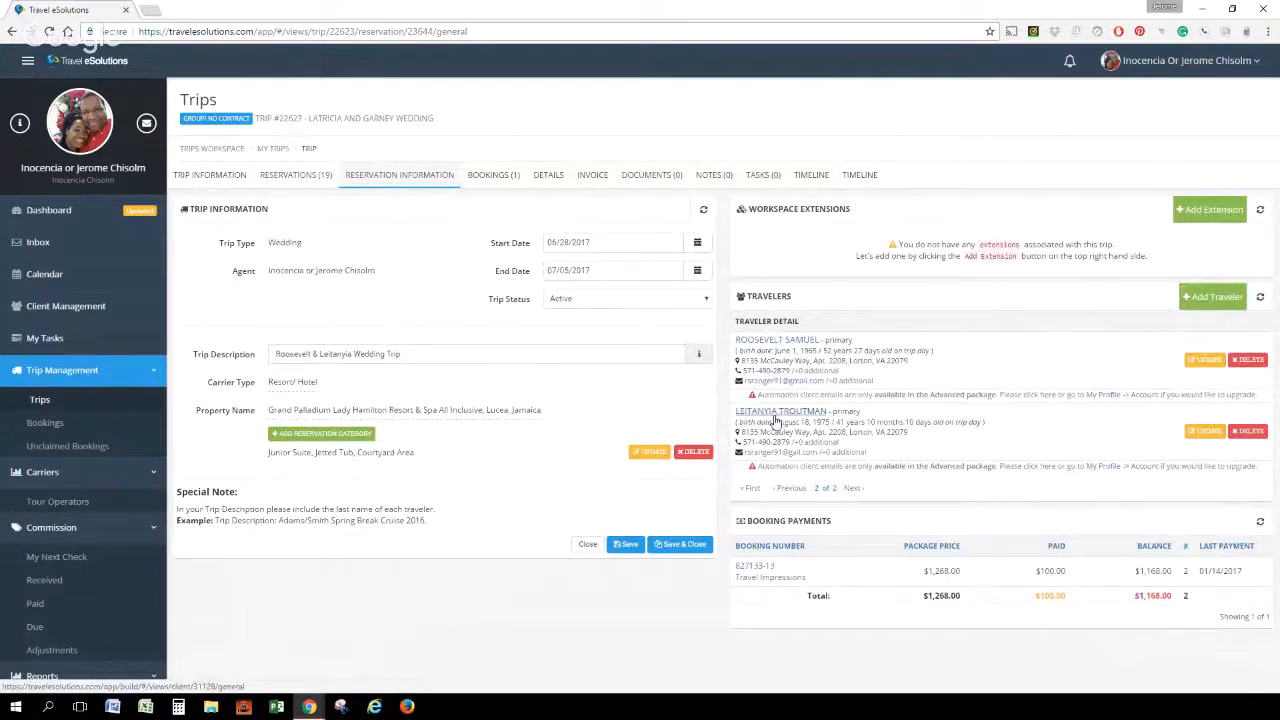
left_click(497, 177)
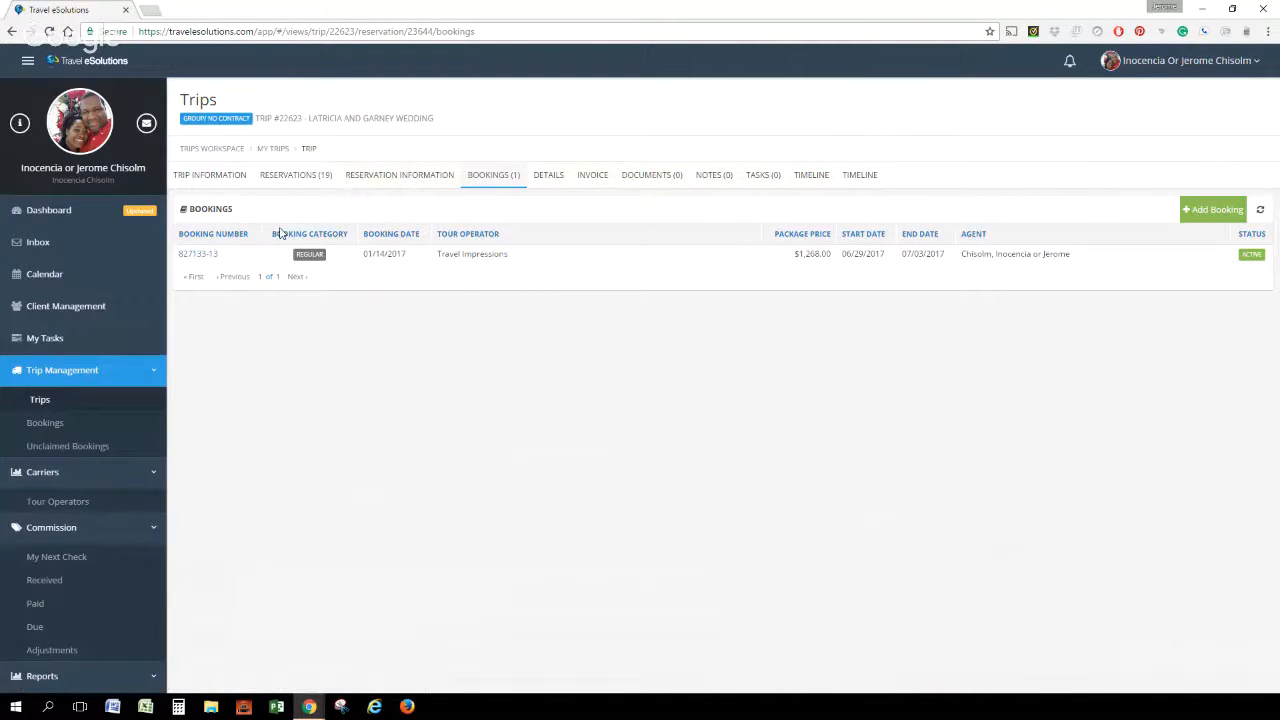
left_click(90, 211)
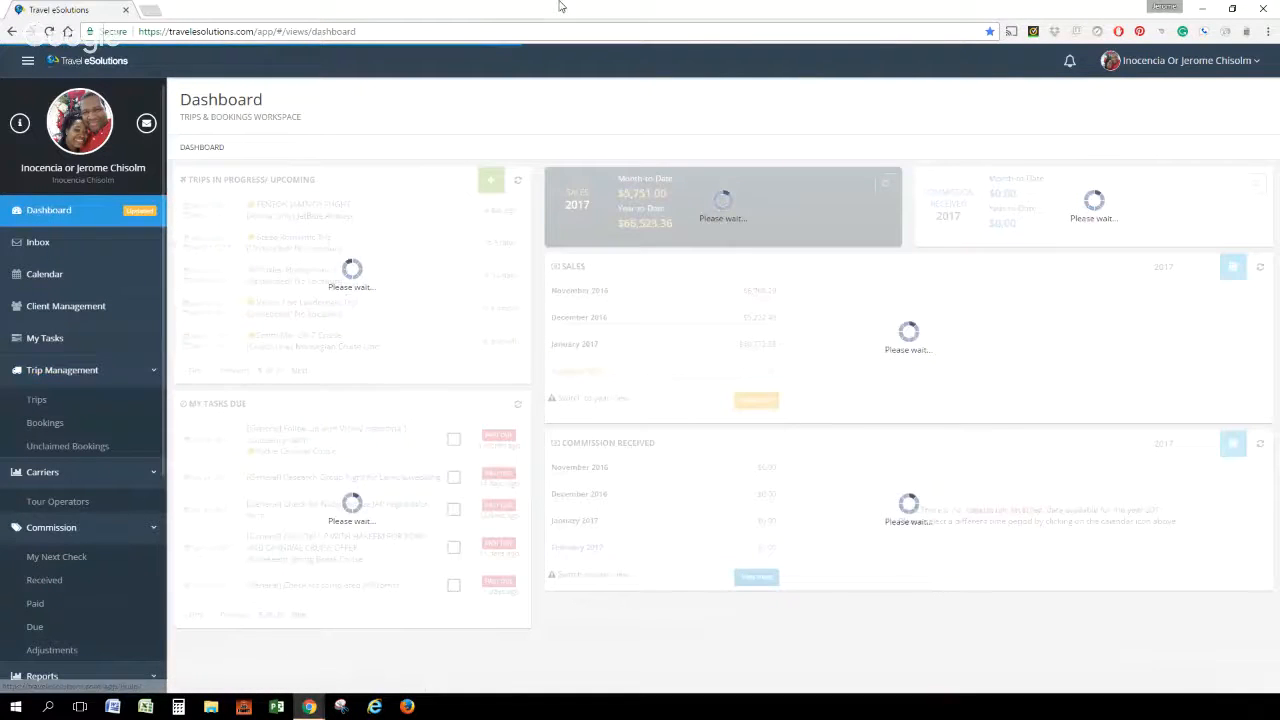